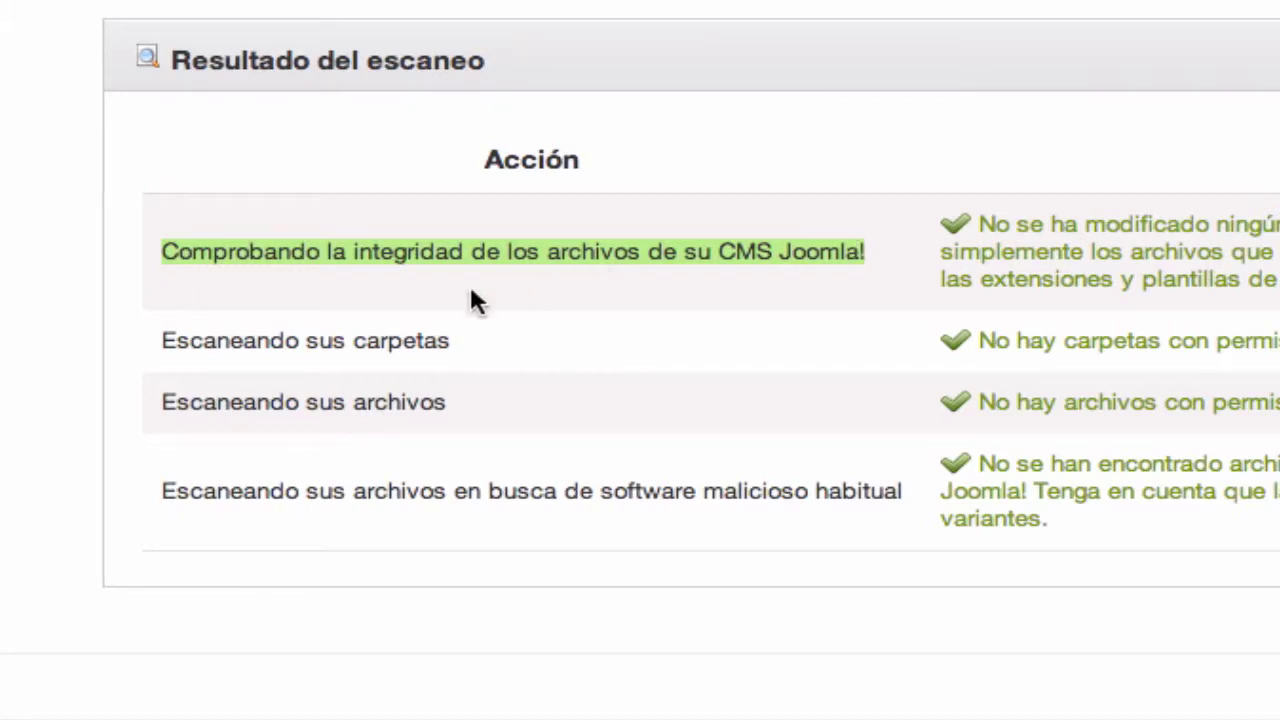
# Step: Review the scan results for folders and files, along with the PHP configuration results, on the system check page
pyautogui.moveTo(162, 343); pyautogui.dragTo(451, 341)
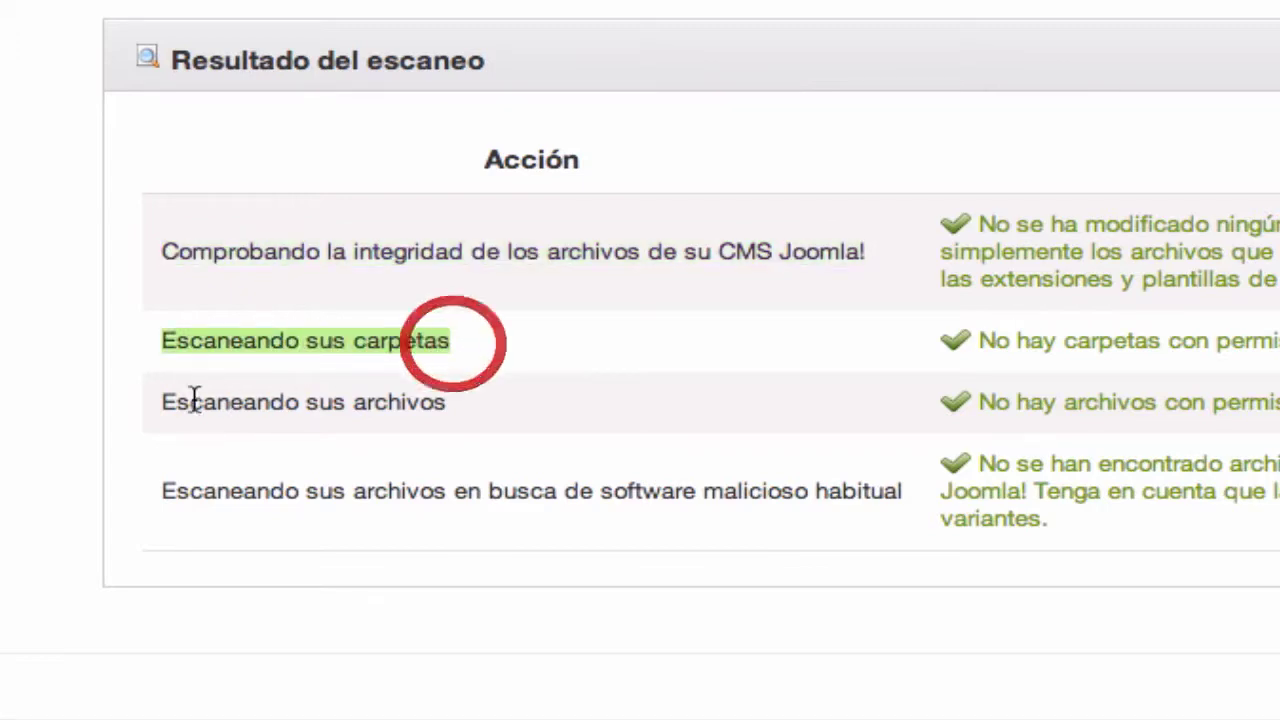
pyautogui.moveTo(162, 403); pyautogui.dragTo(443, 417)
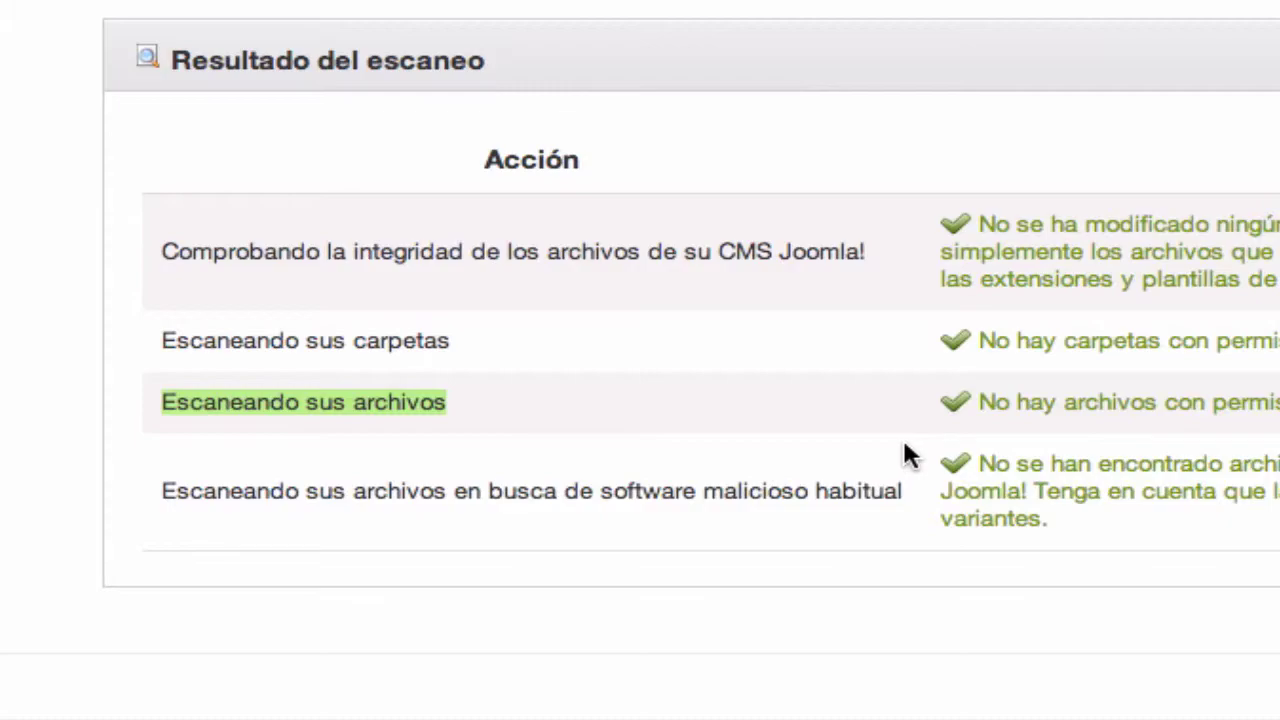
pyautogui.scroll(1, 903, 452)
pyautogui.scroll(2, 903, 452)
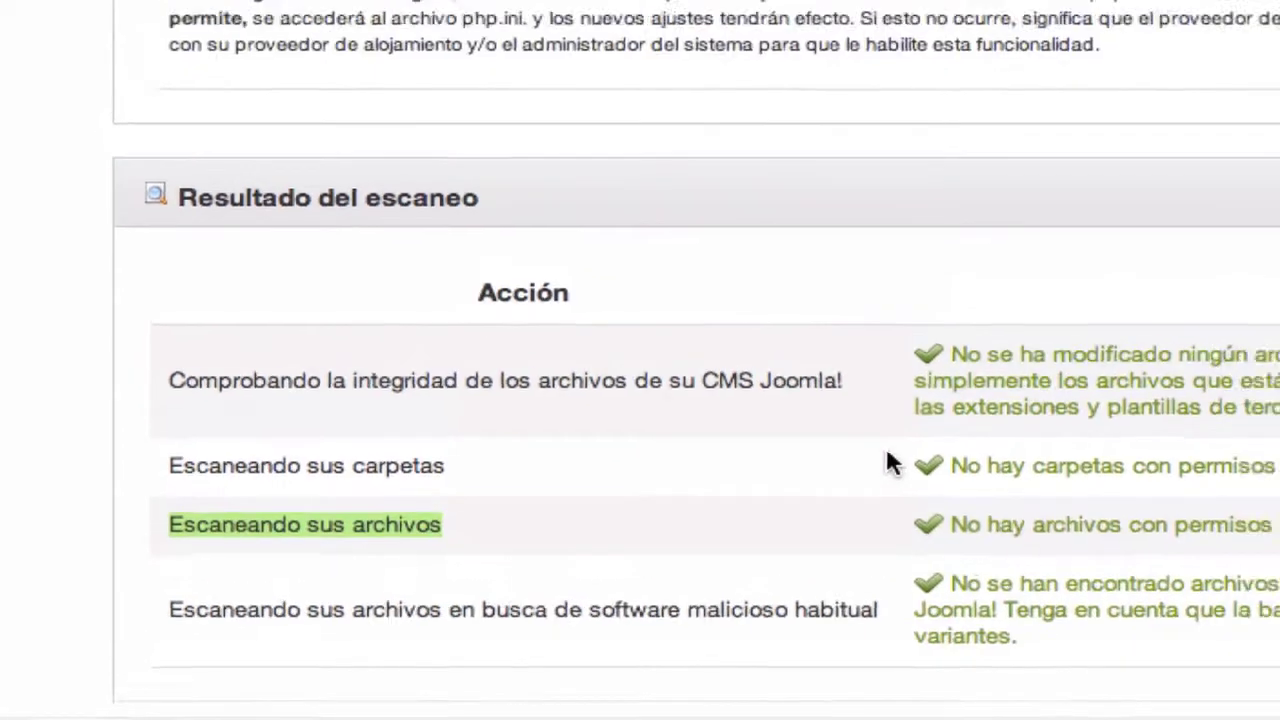
pyautogui.scroll(3, 903, 457)
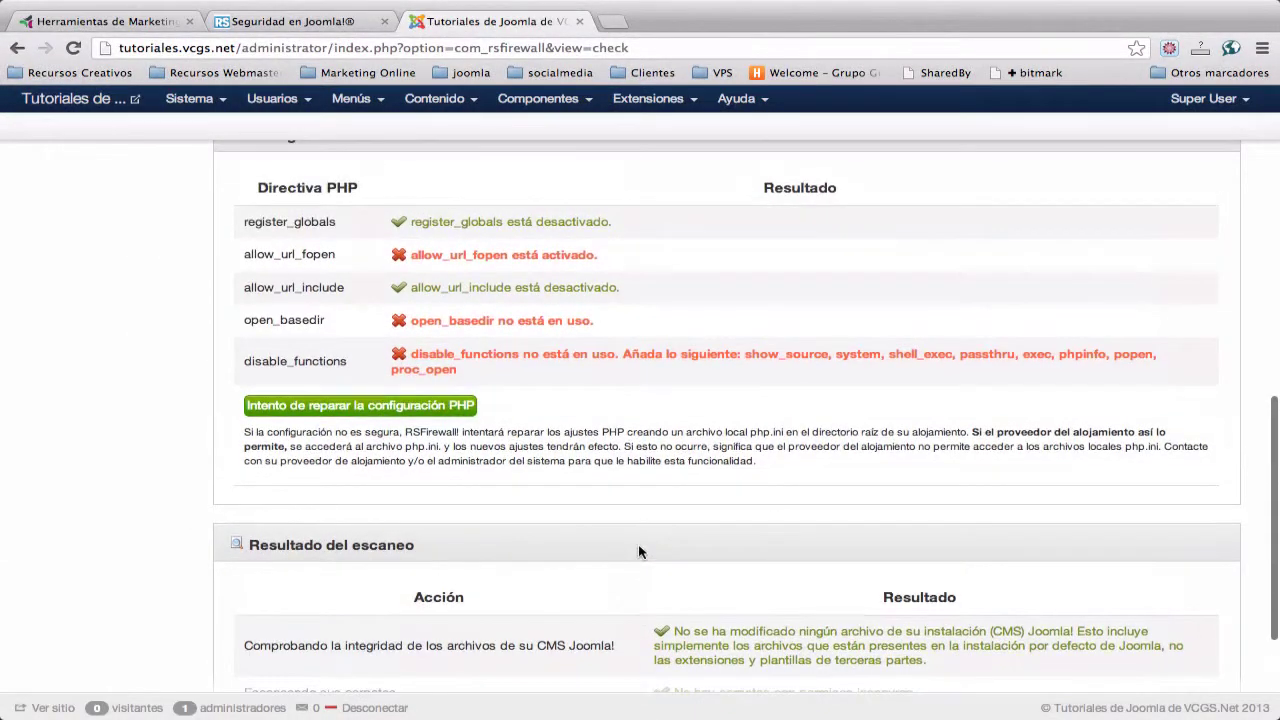
pyautogui.scroll(8, 639, 548)
pyautogui.scroll(7, 640, 552)
pyautogui.scroll(2, 640, 552)
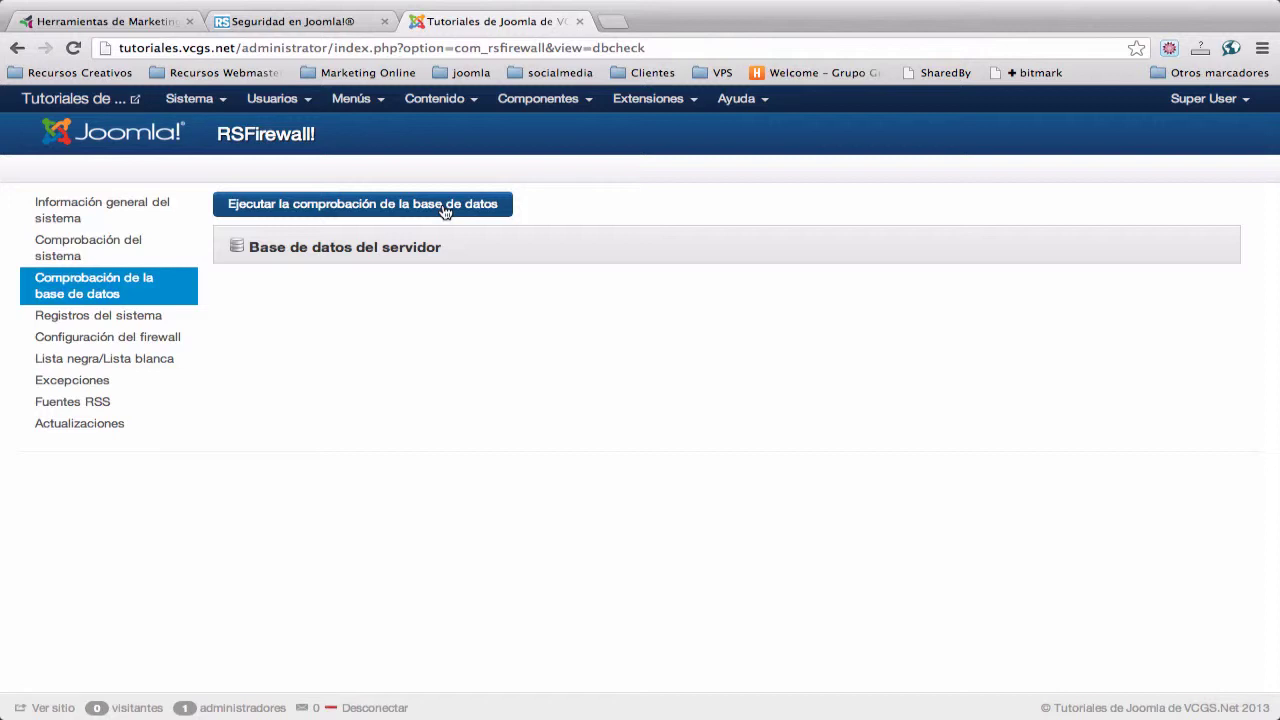
# Step: Run the server database check and go through the optimization and repair results of the listed tables
pyautogui.click(405, 210)
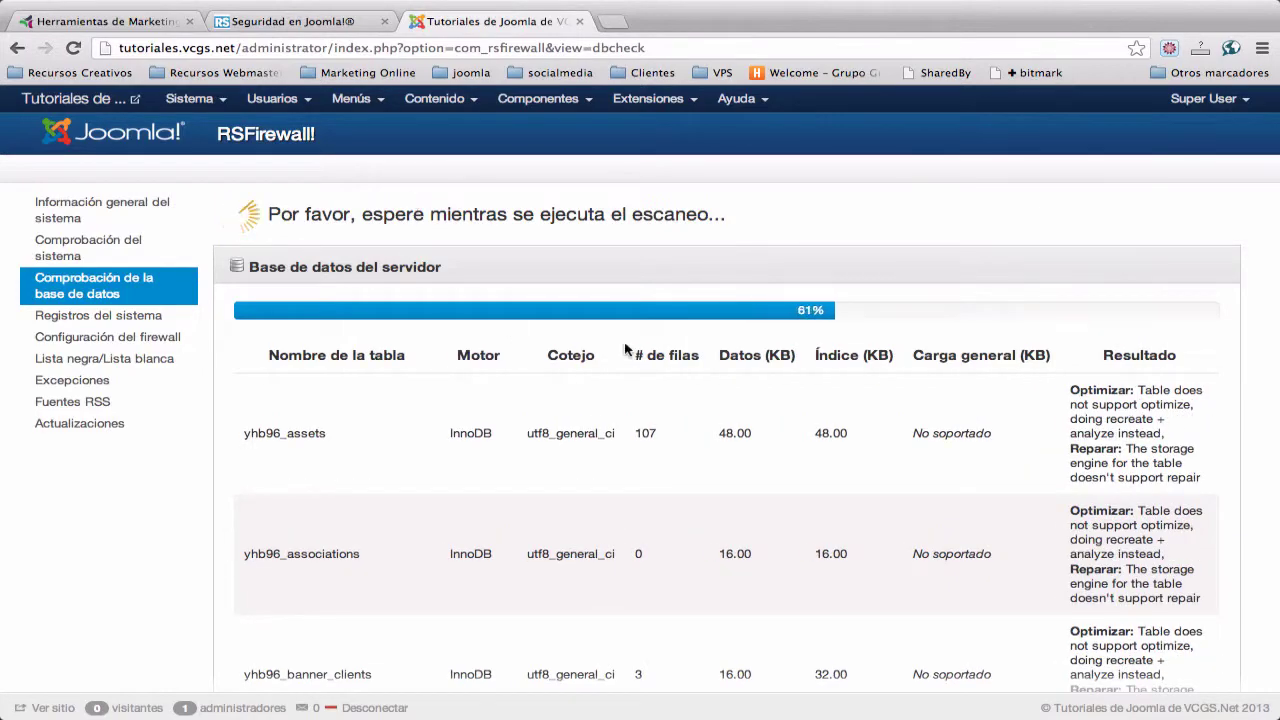
pyautogui.scroll(-10, 569, 331)
pyautogui.scroll(-10, 810, 380)
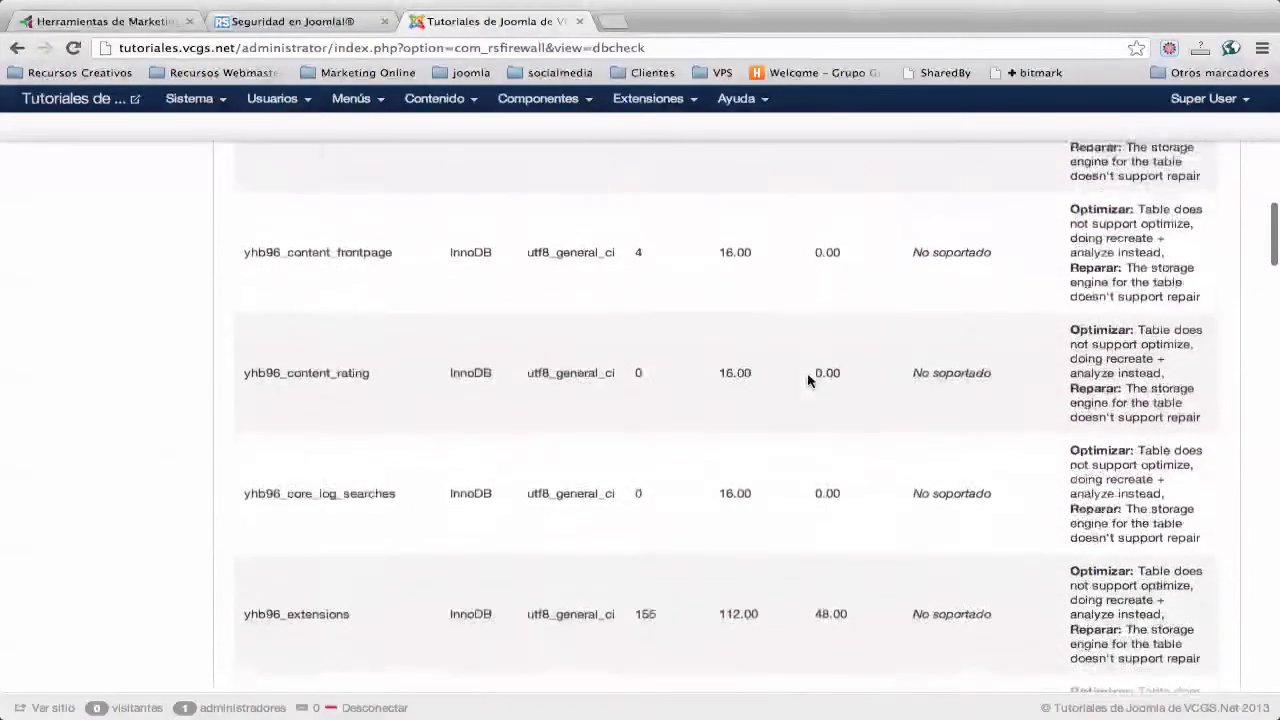
pyautogui.scroll(-8, 810, 380)
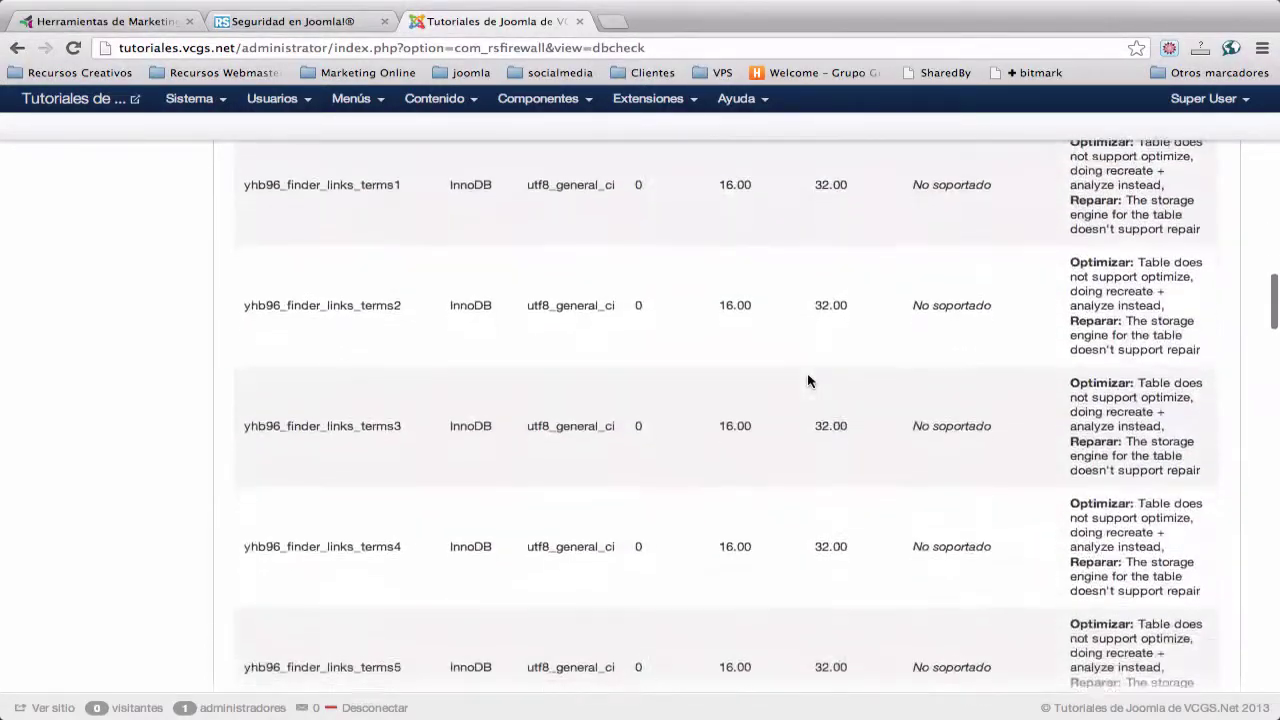
pyautogui.scroll(-8, 810, 380)
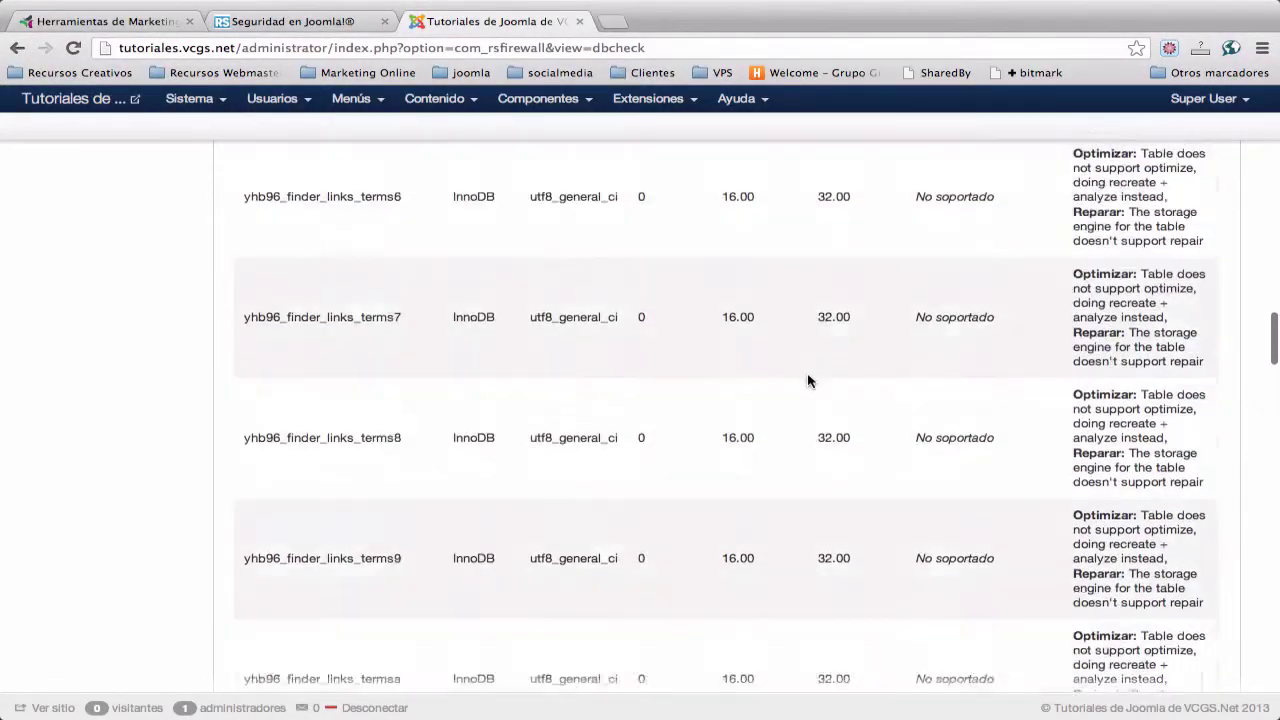
pyautogui.scroll(-3, 810, 380)
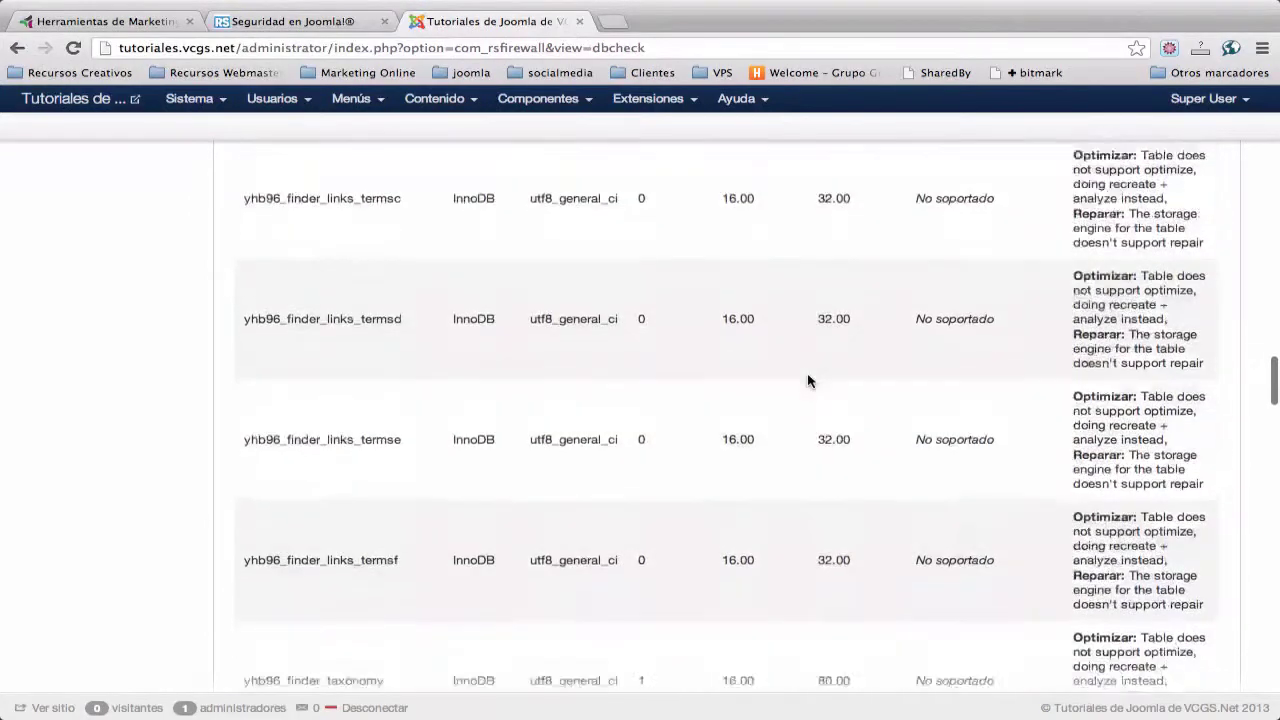
pyautogui.scroll(-16, 810, 380)
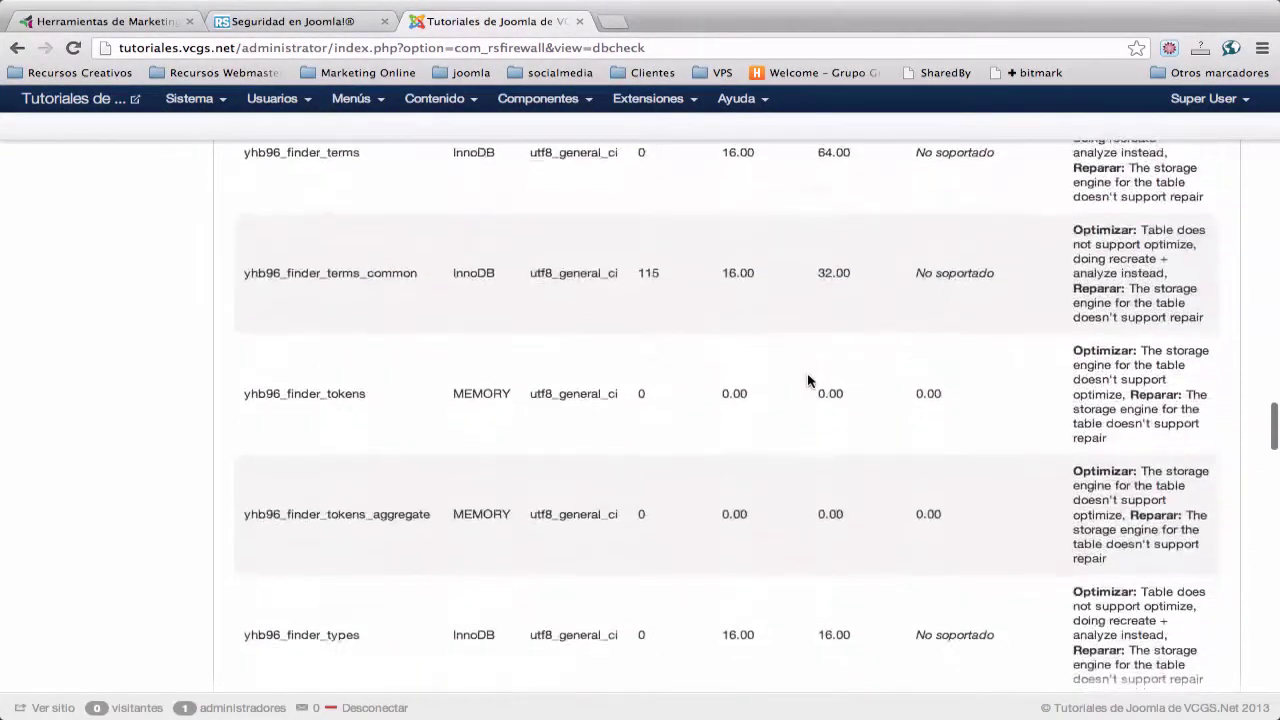
pyautogui.scroll(-15, 810, 380)
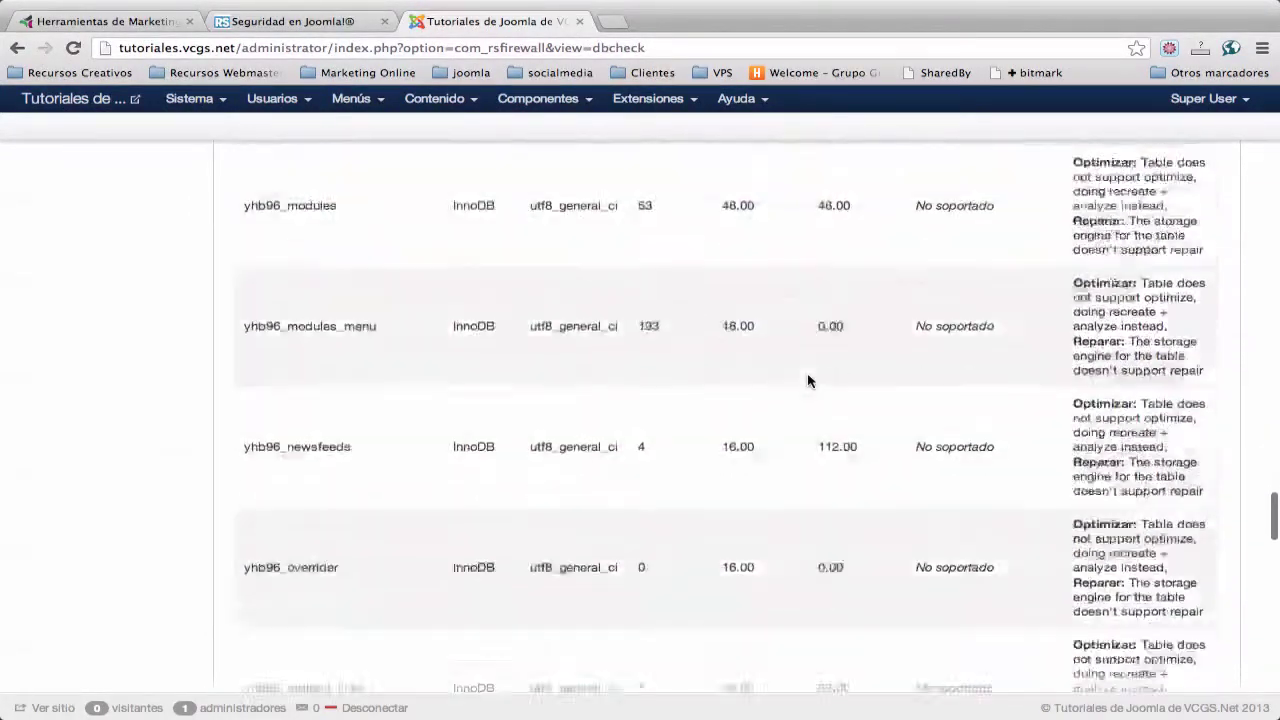
pyautogui.scroll(-15, 810, 380)
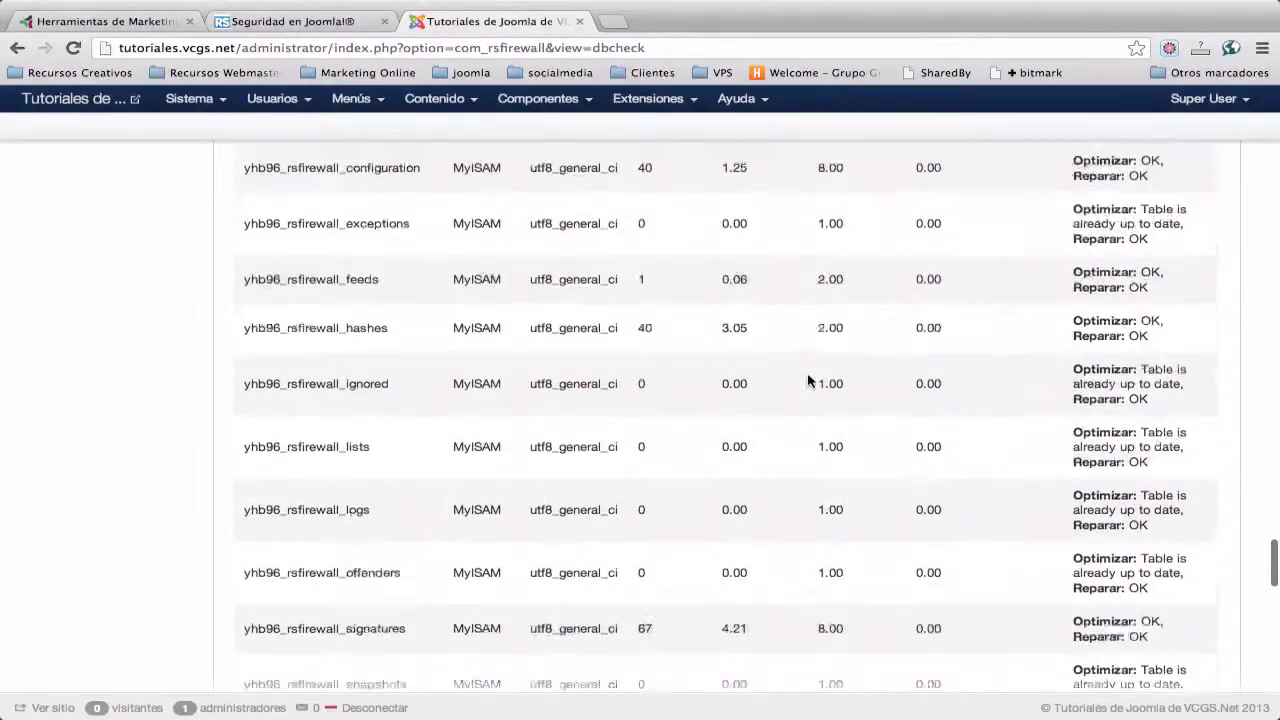
pyautogui.scroll(-15, 810, 380)
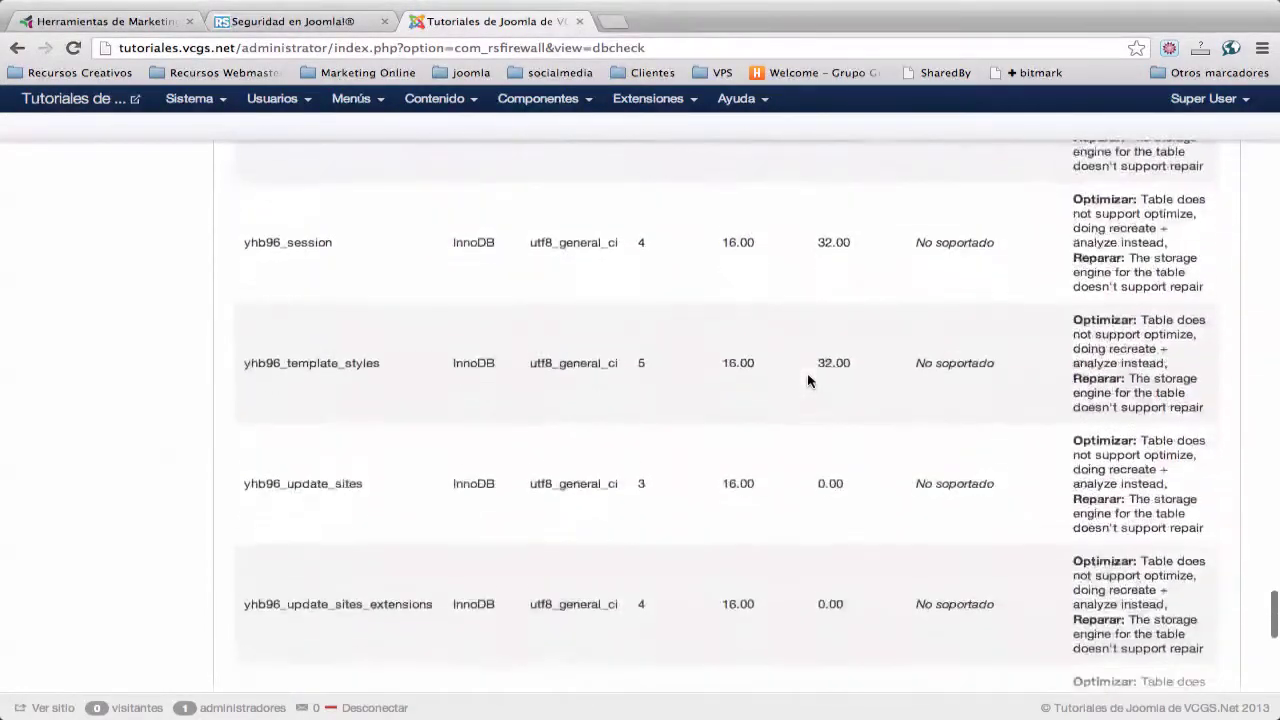
pyautogui.scroll(-15, 810, 380)
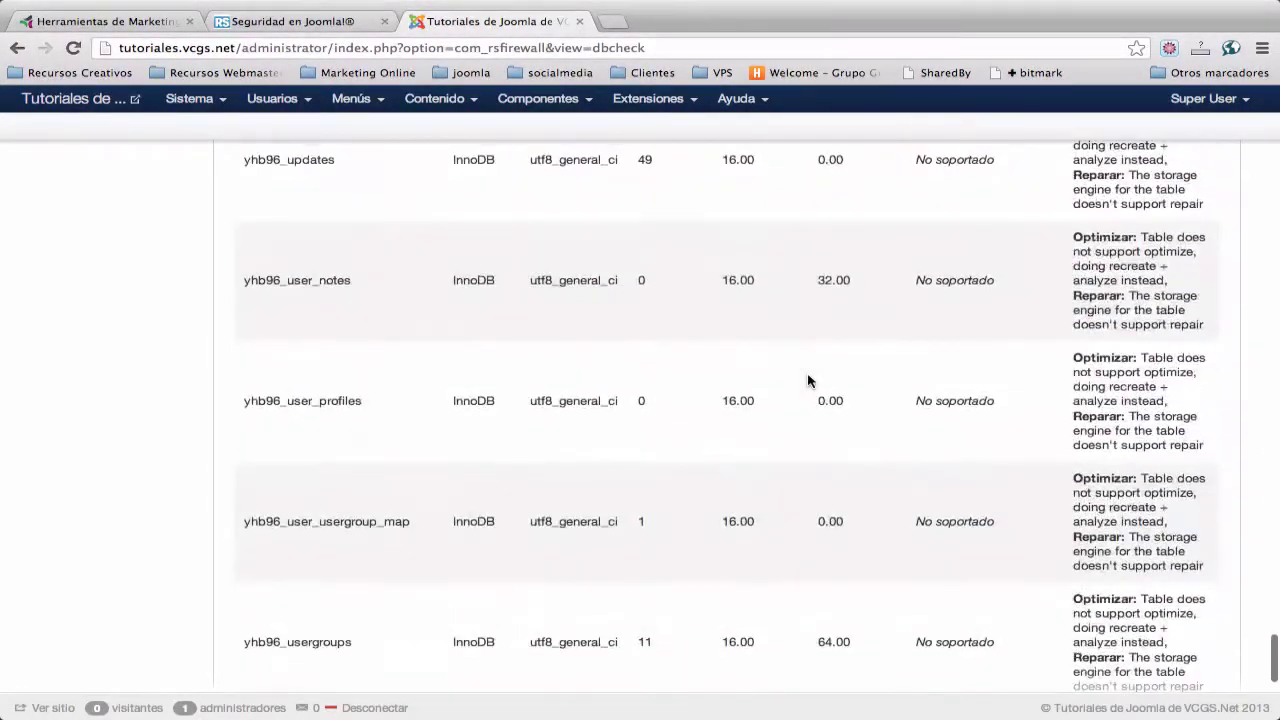
pyautogui.scroll(-5, 810, 380)
pyautogui.scroll(10, 810, 380)
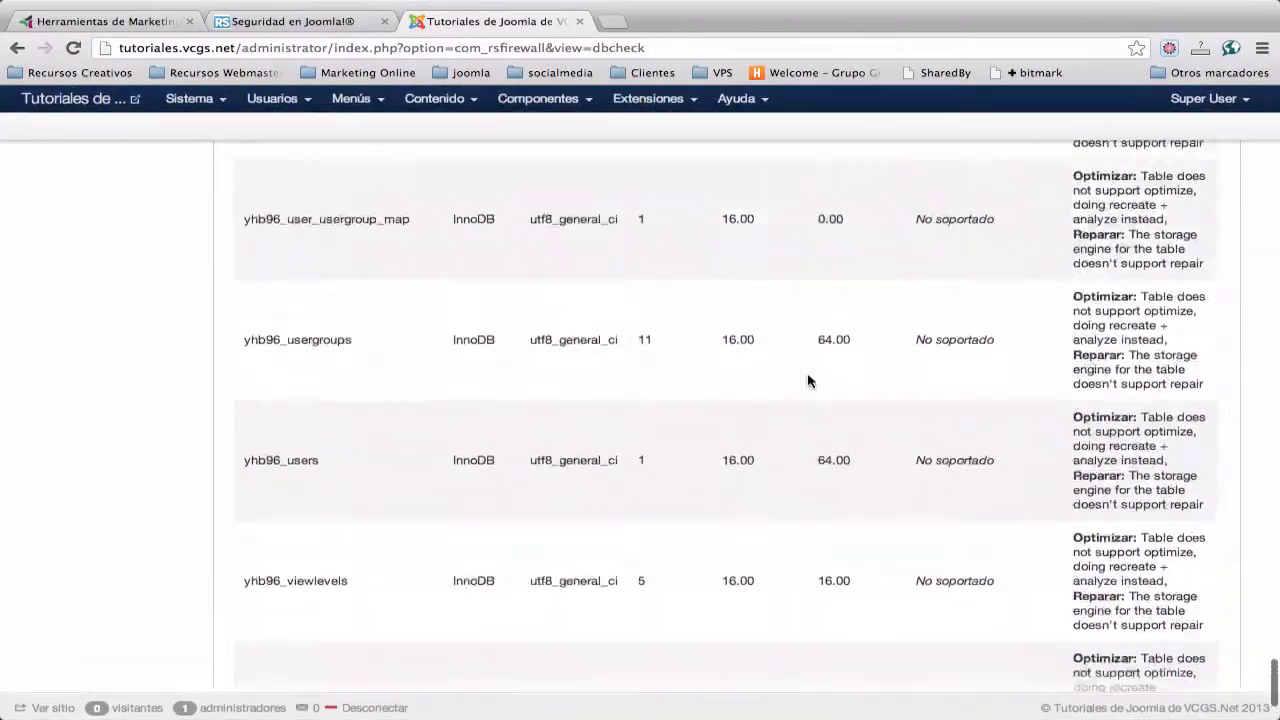
pyautogui.scroll(20, 810, 380)
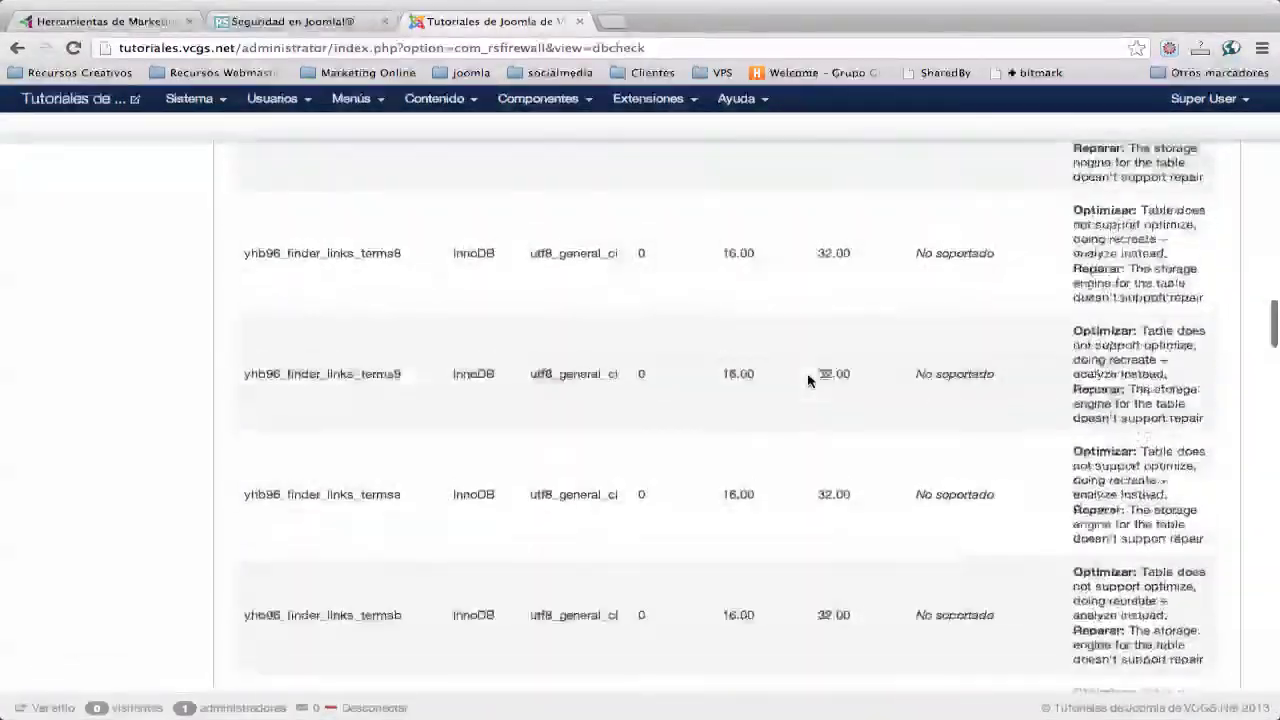
pyautogui.scroll(15, 808, 380)
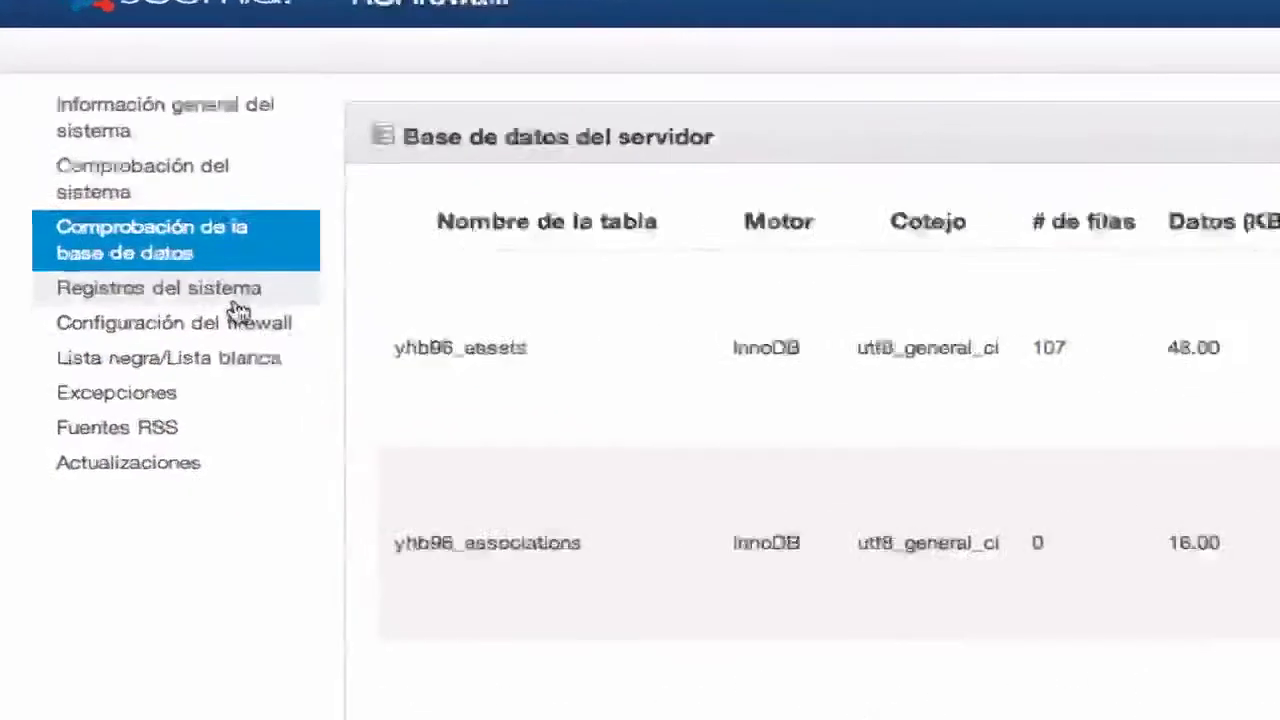
# Step: Open the RSFirewall! system logs to check for recorded security events
pyautogui.click(131, 315)
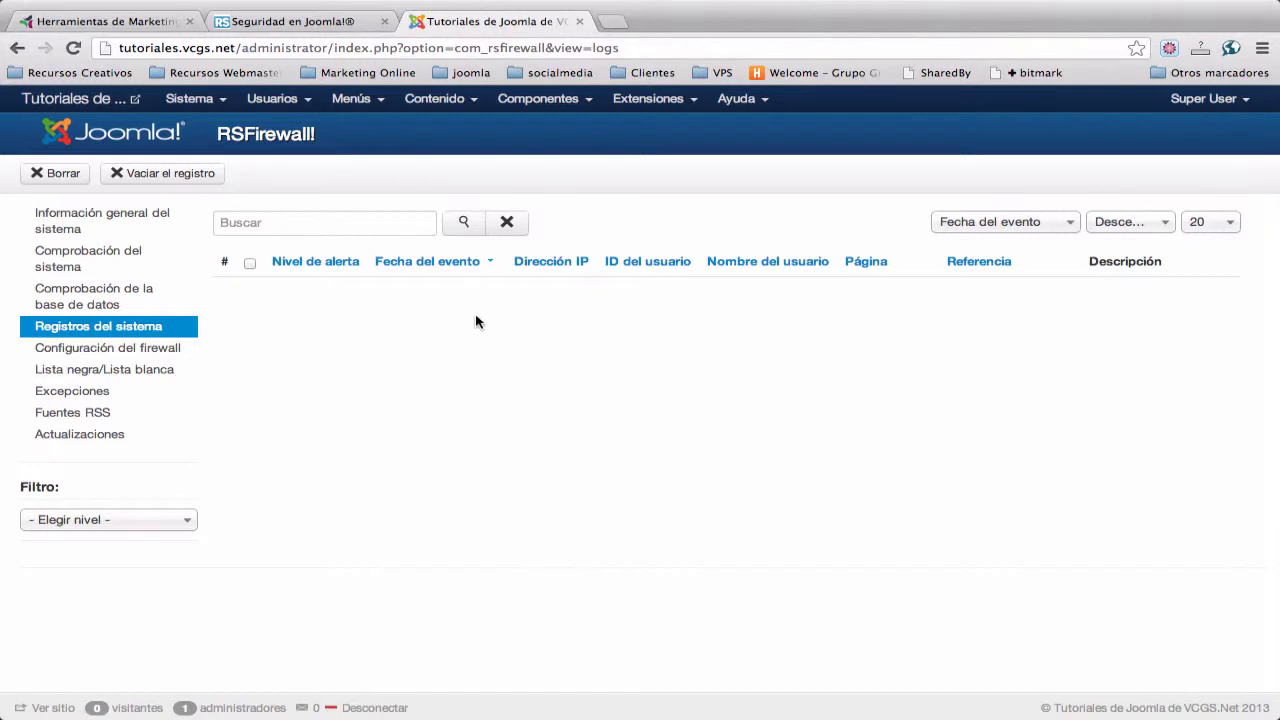
# Step: From the firewall configuration's country blocking settings, open the GeoIP.dat tutorial and download the GeoIP.dat.gz database
pyautogui.click(96, 350)
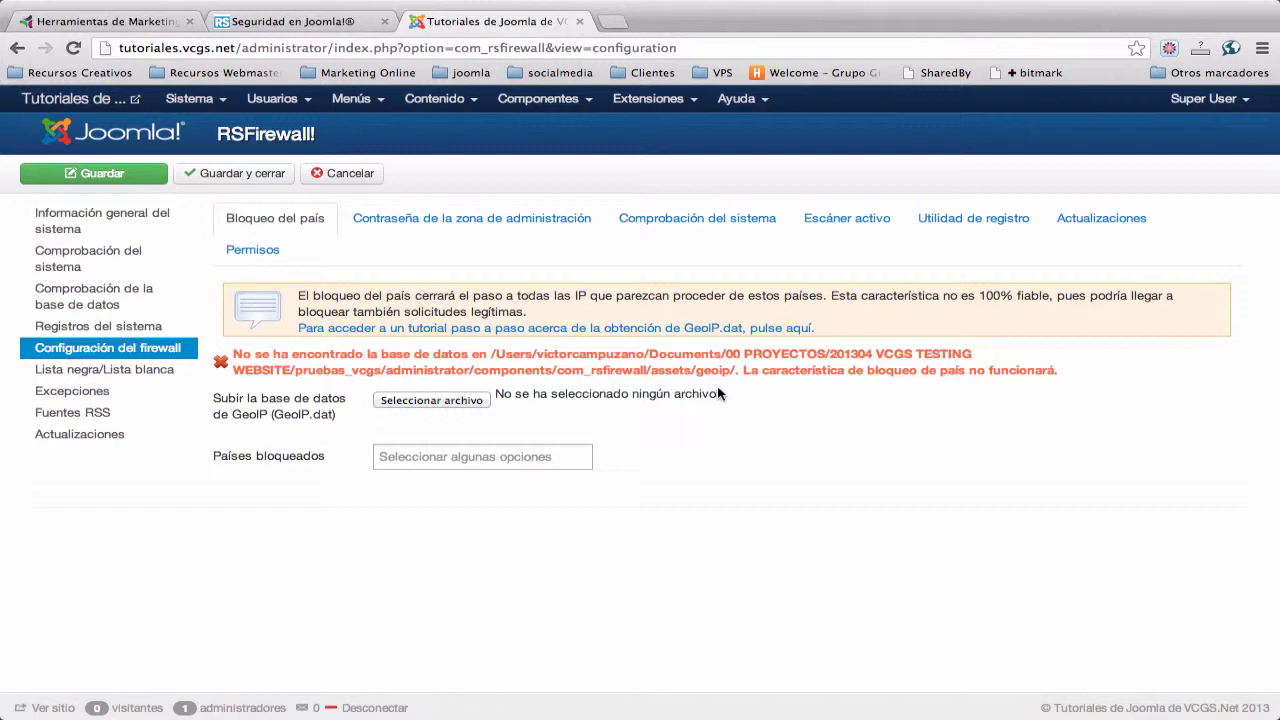
pyautogui.click(630, 329)
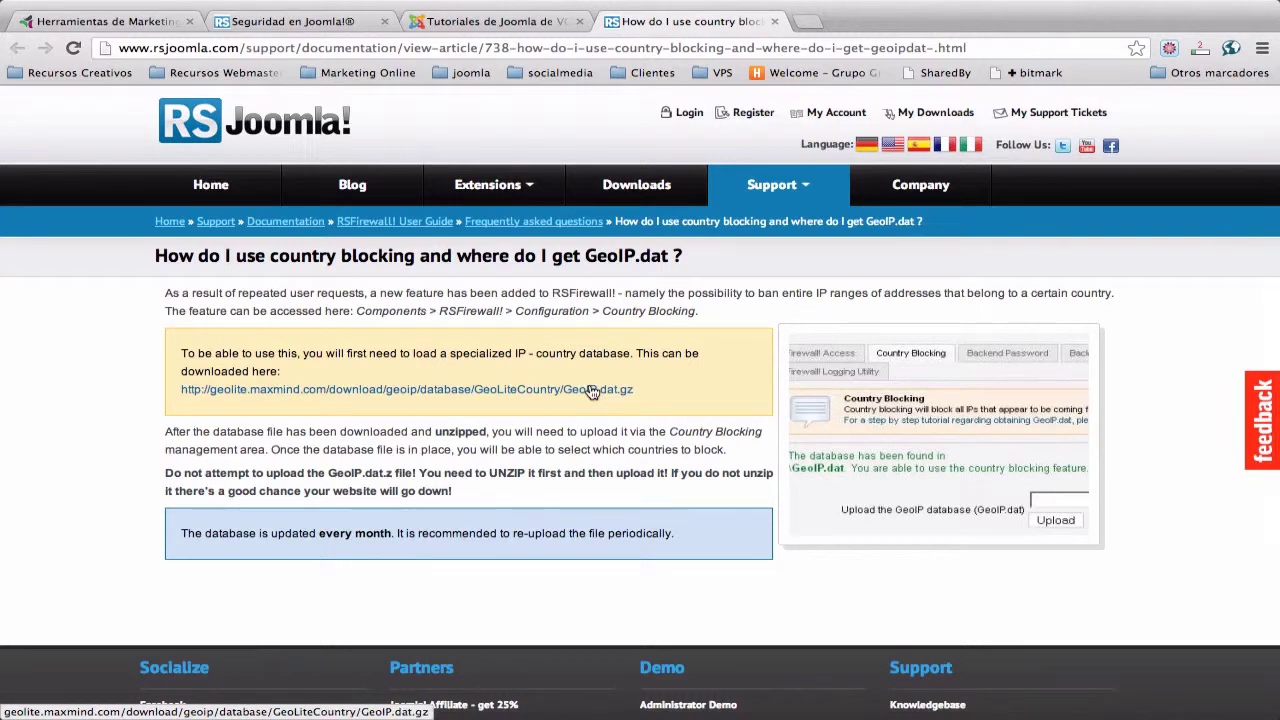
pyautogui.click(592, 390)
# Step: Back in the firewall configuration, choose GeoIP.dat as the GeoIP database to upload and save the configuration
pyautogui.click(470, 22)
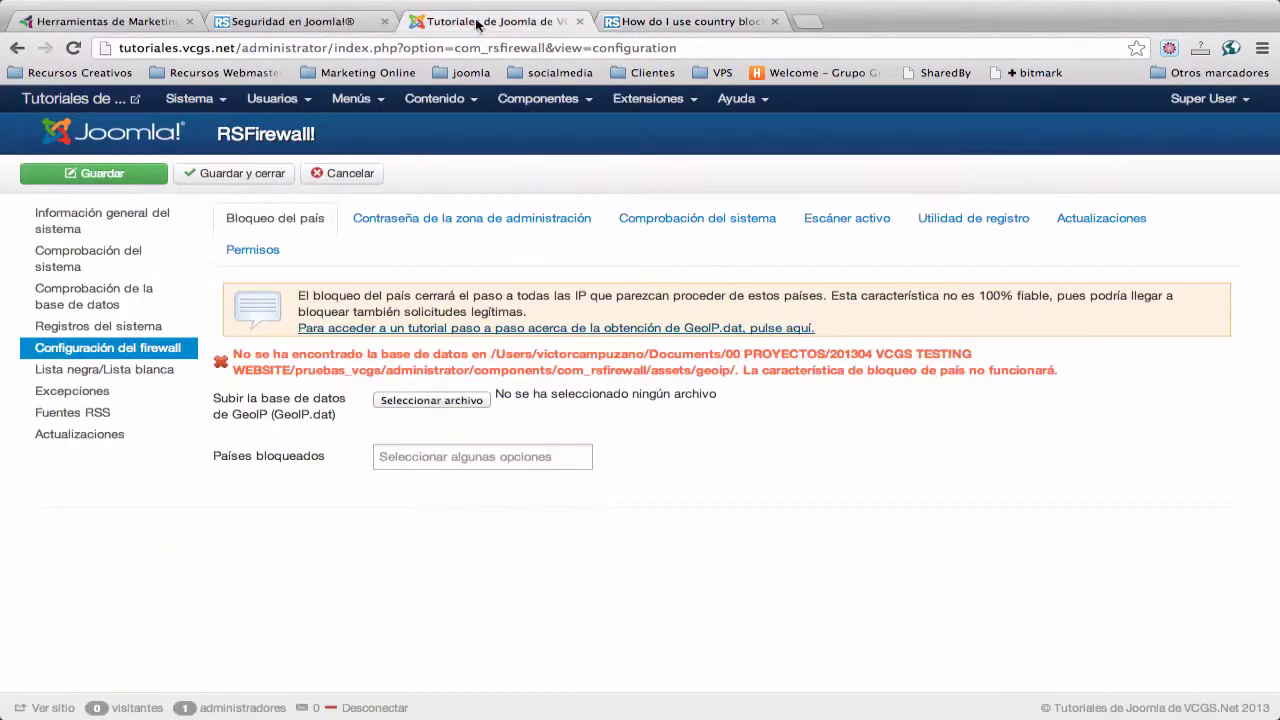
pyautogui.click(455, 404)
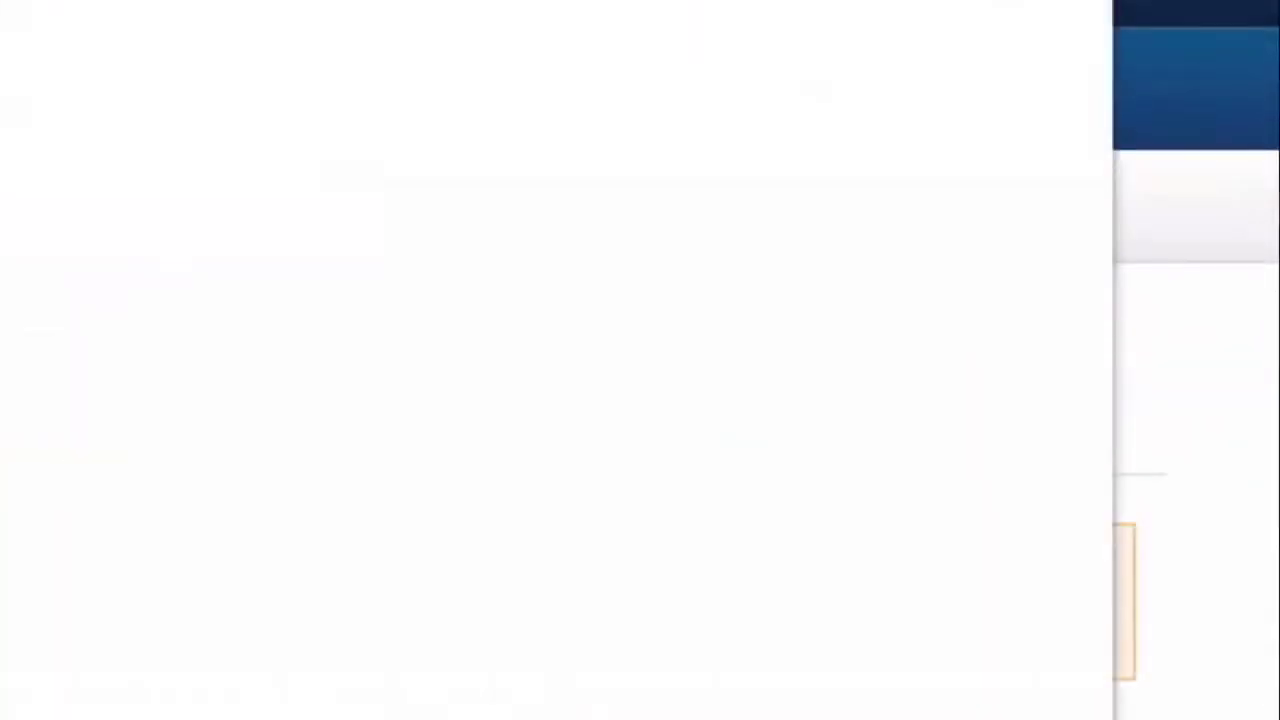
pyautogui.click(663, 272)
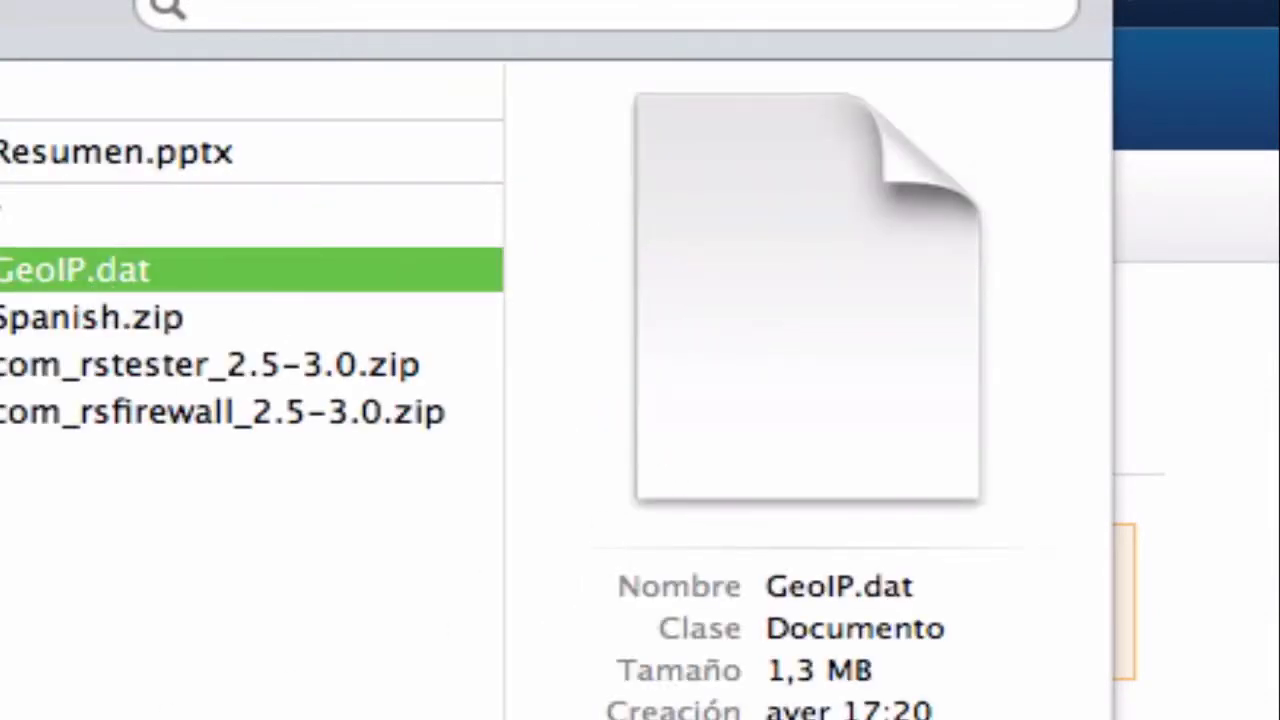
pyautogui.press('Return')
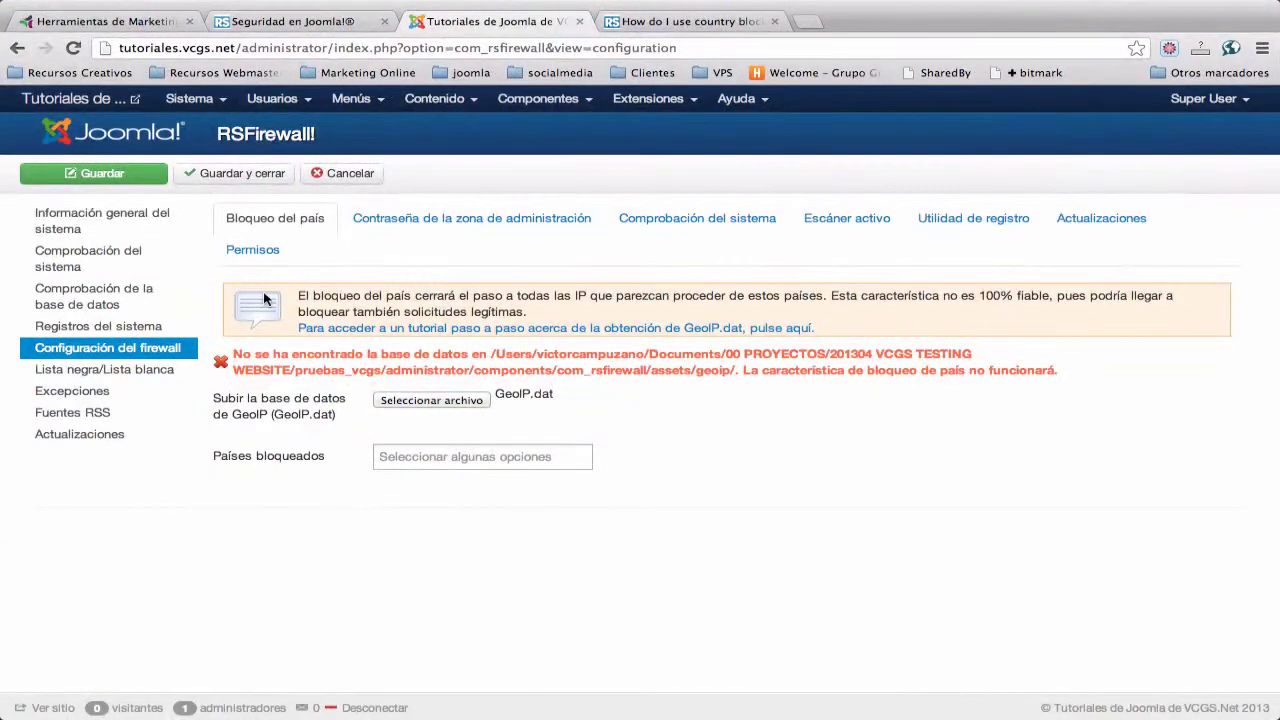
pyautogui.click(130, 170)
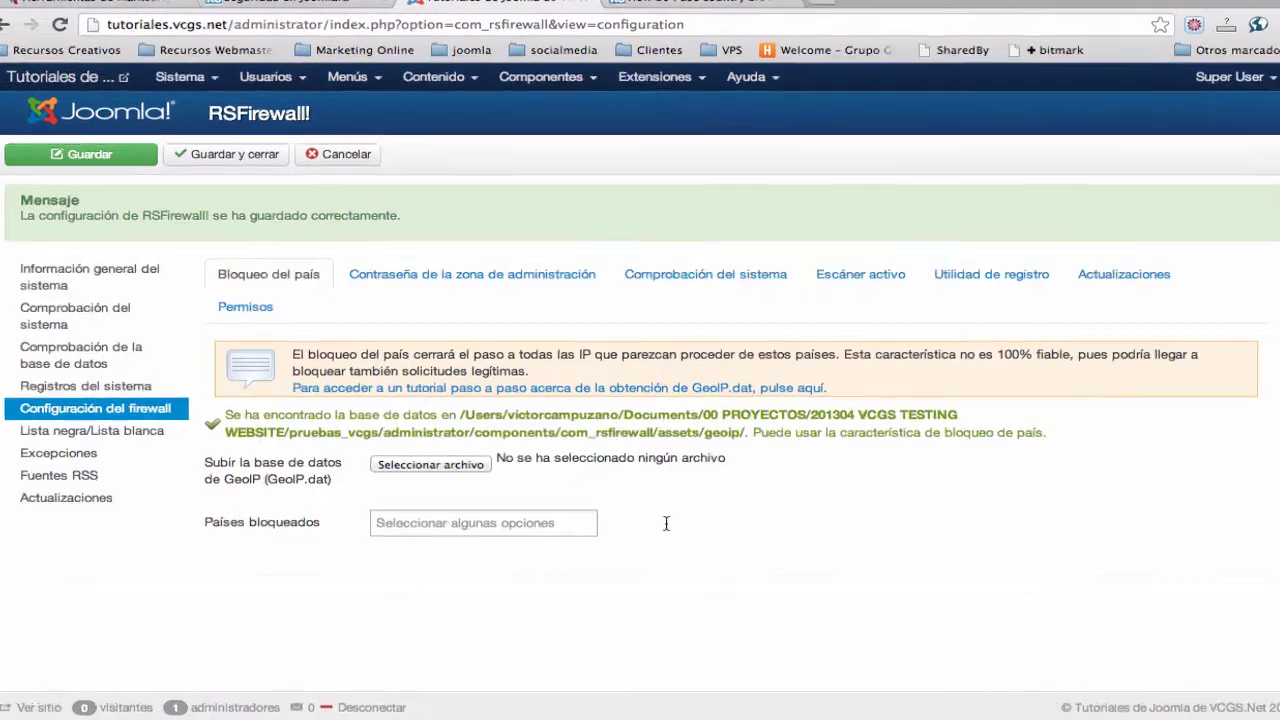
# Step: Browse the available countries and add China to the blocked countries
pyautogui.click(442, 530)
pyautogui.scroll(-1, 792, 561)
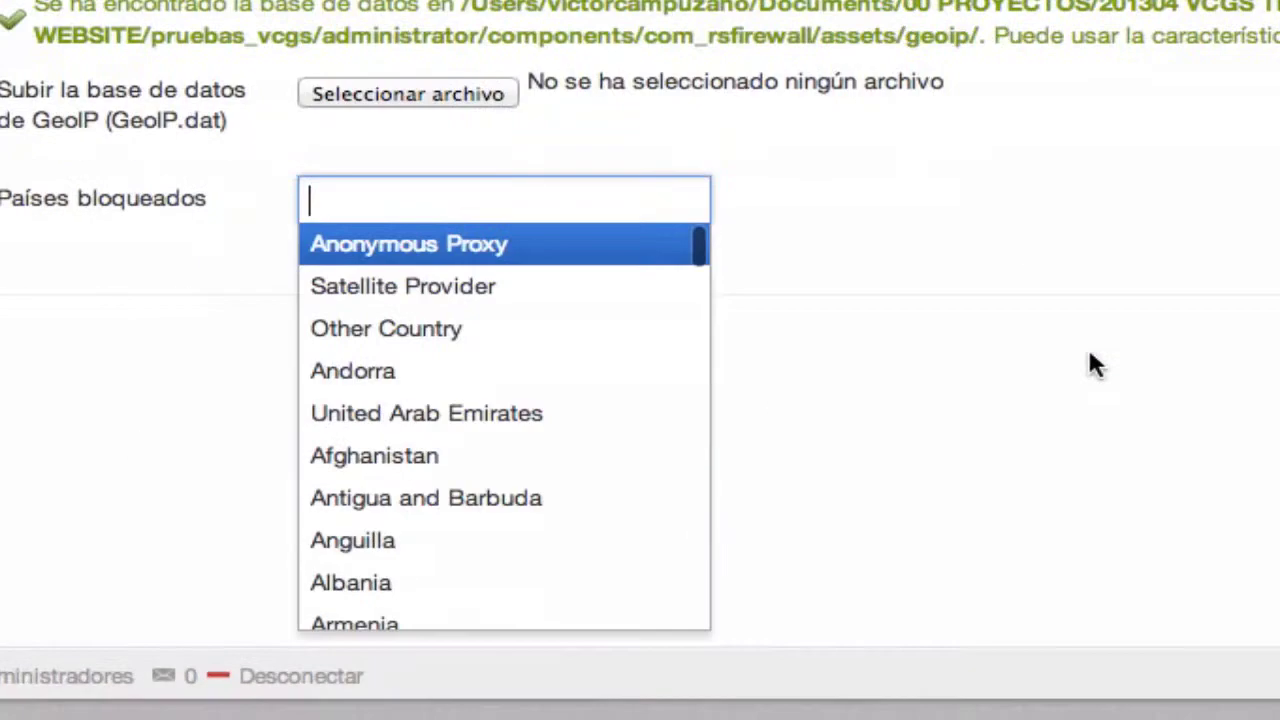
pyautogui.scroll(-5, 449, 446)
pyautogui.scroll(6, 449, 449)
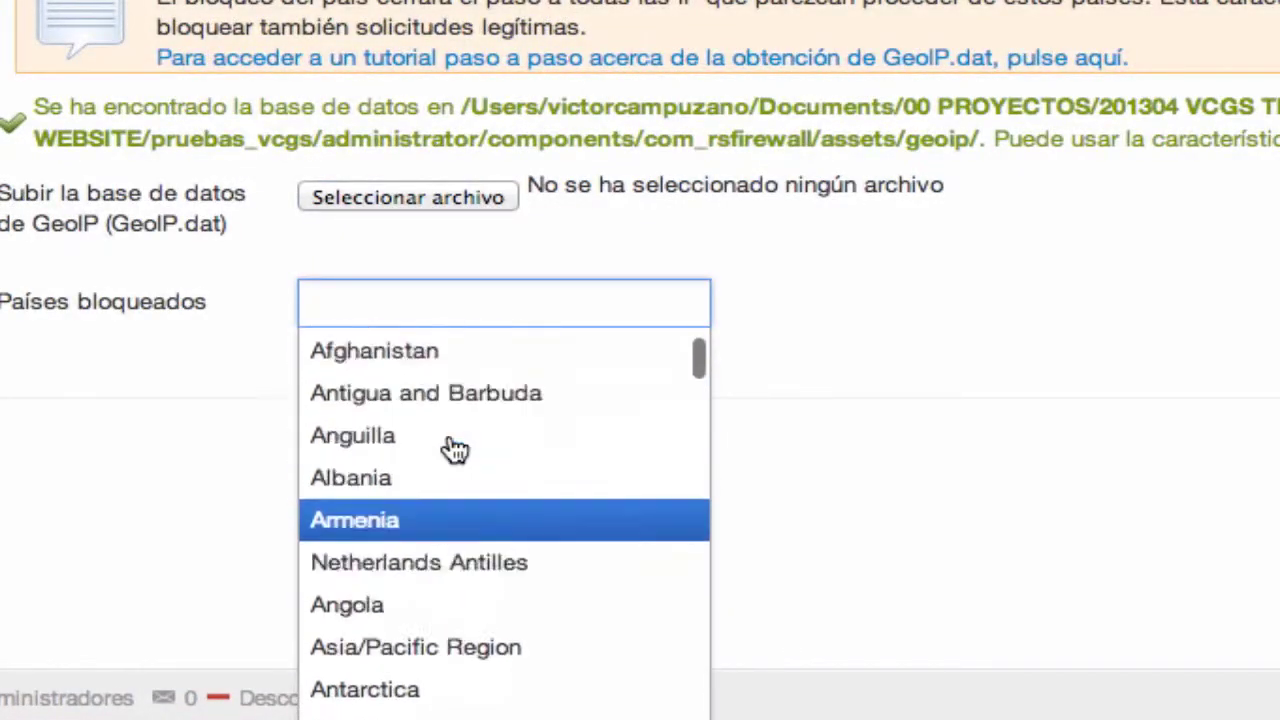
pyautogui.scroll(-5, 452, 449)
pyautogui.scroll(2, 455, 449)
pyautogui.scroll(4, 452, 447)
pyautogui.click(417, 363)
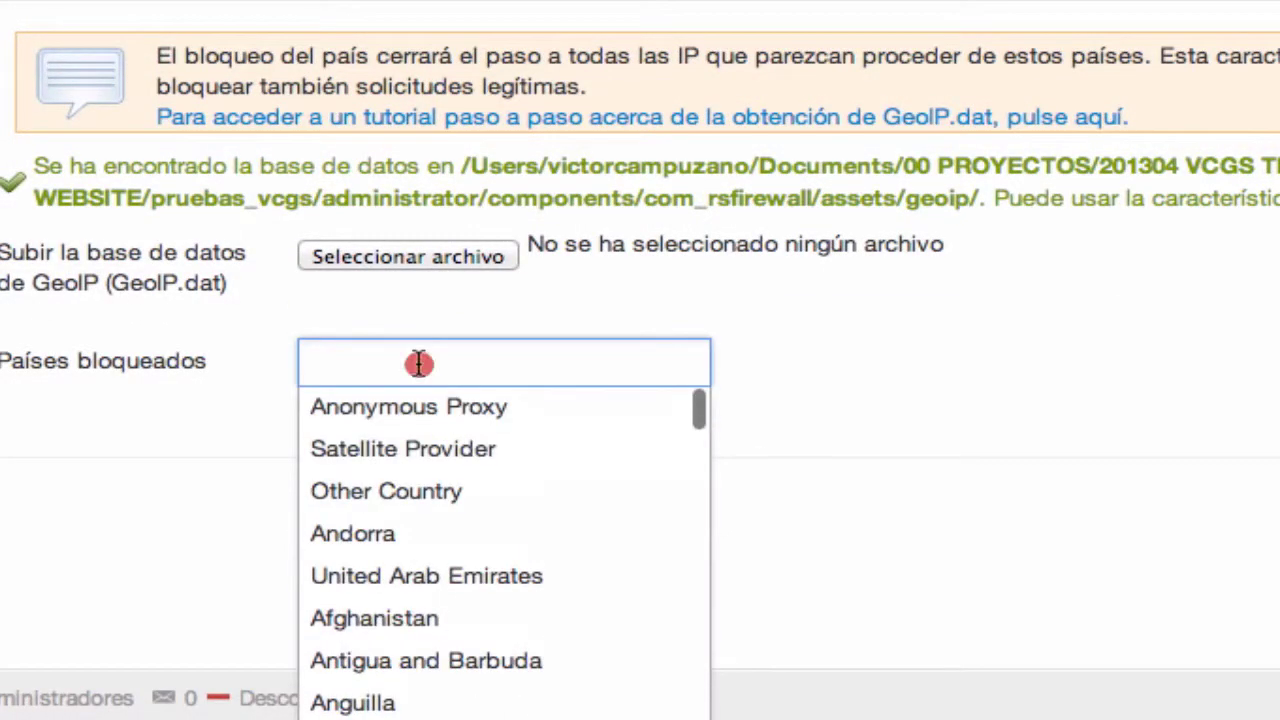
pyautogui.write('chin')
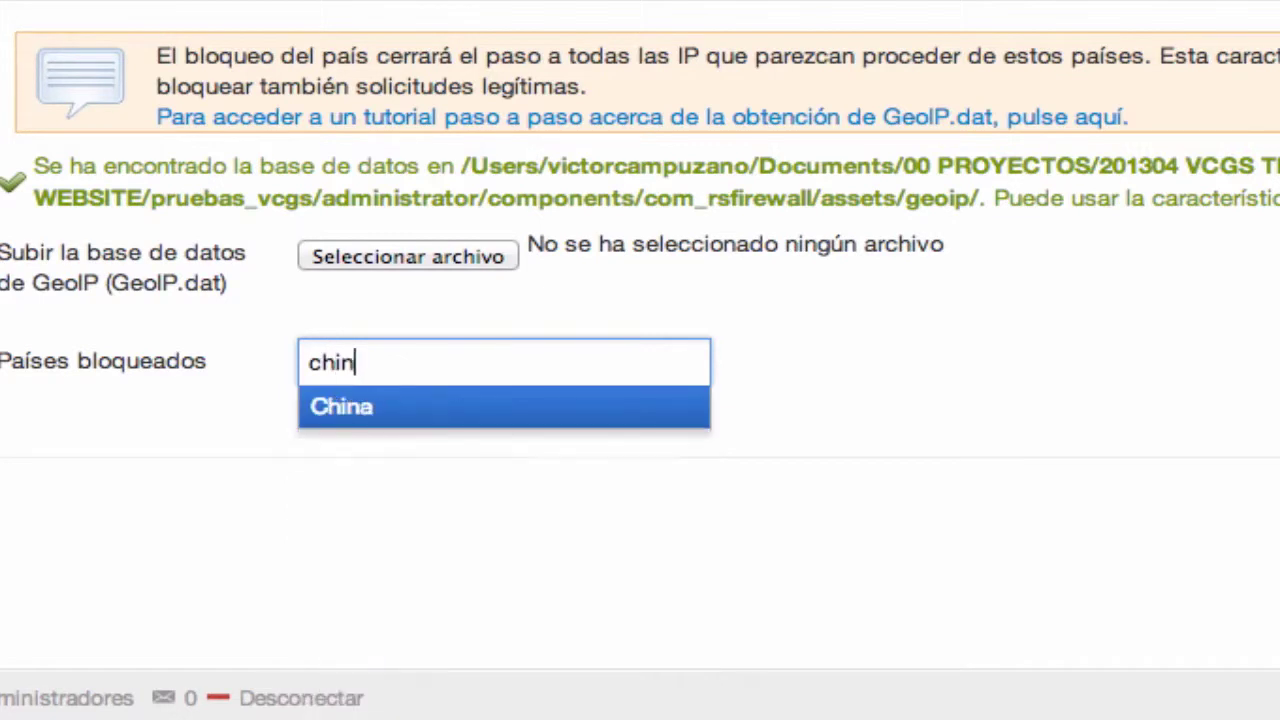
pyautogui.click(350, 418)
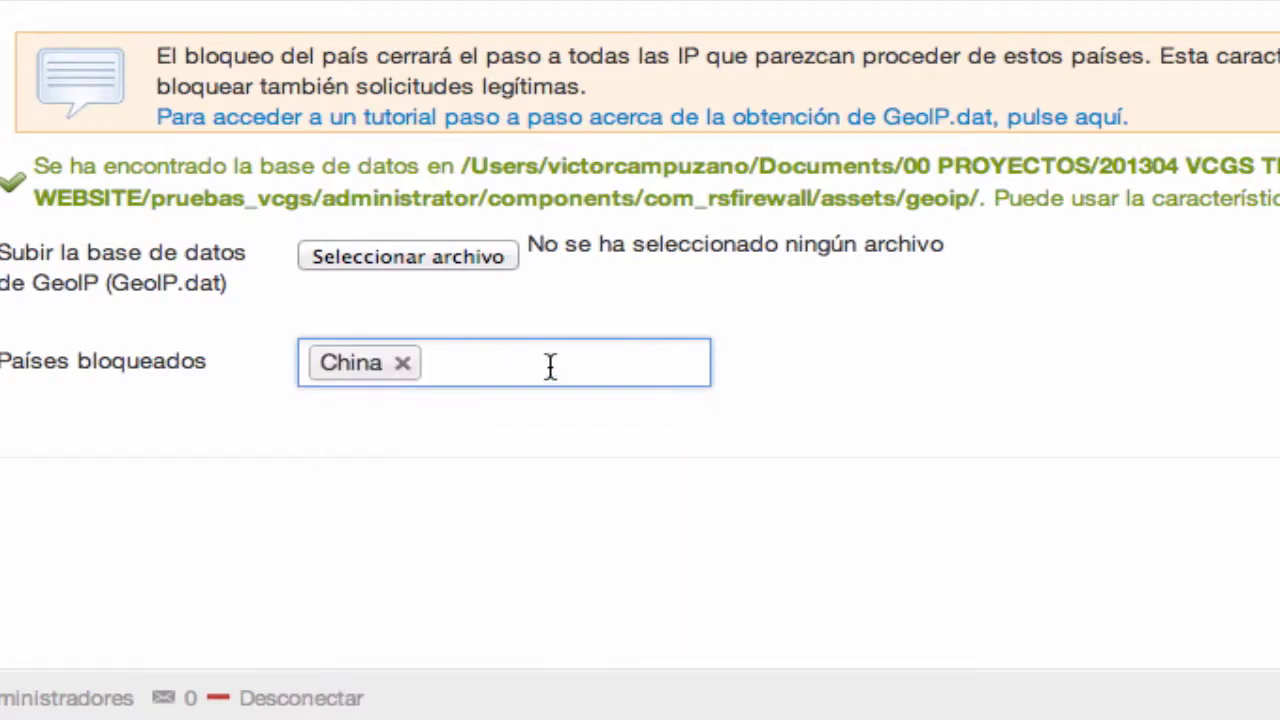
# Step: Add Brazil and Australia to the blocked countries
pyautogui.write('bra')
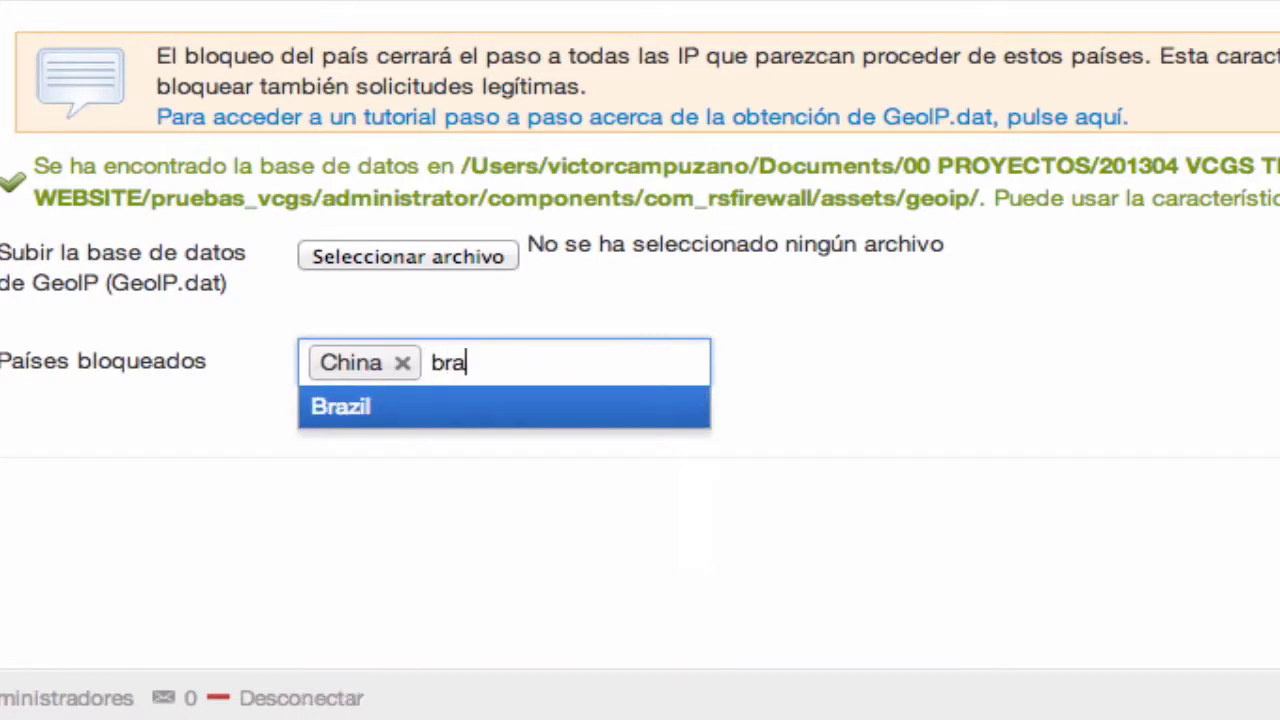
pyautogui.press('Return')
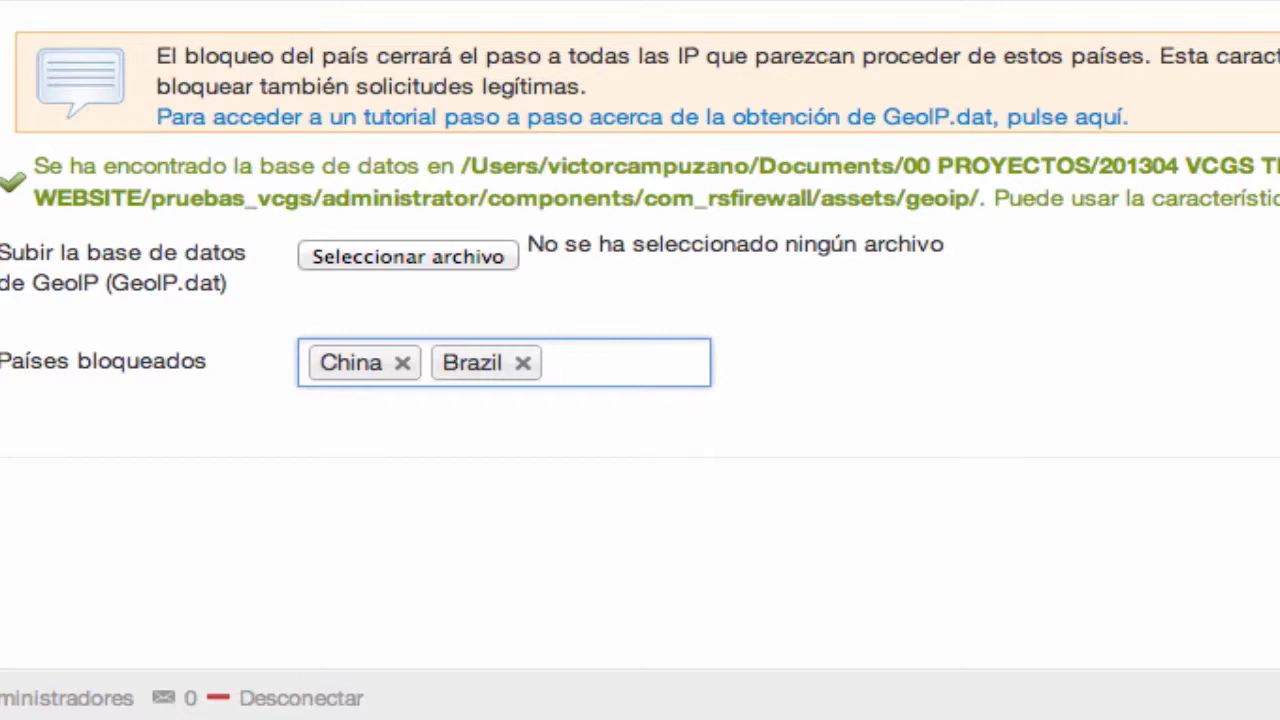
pyautogui.write('aus')
pyautogui.press('Down')
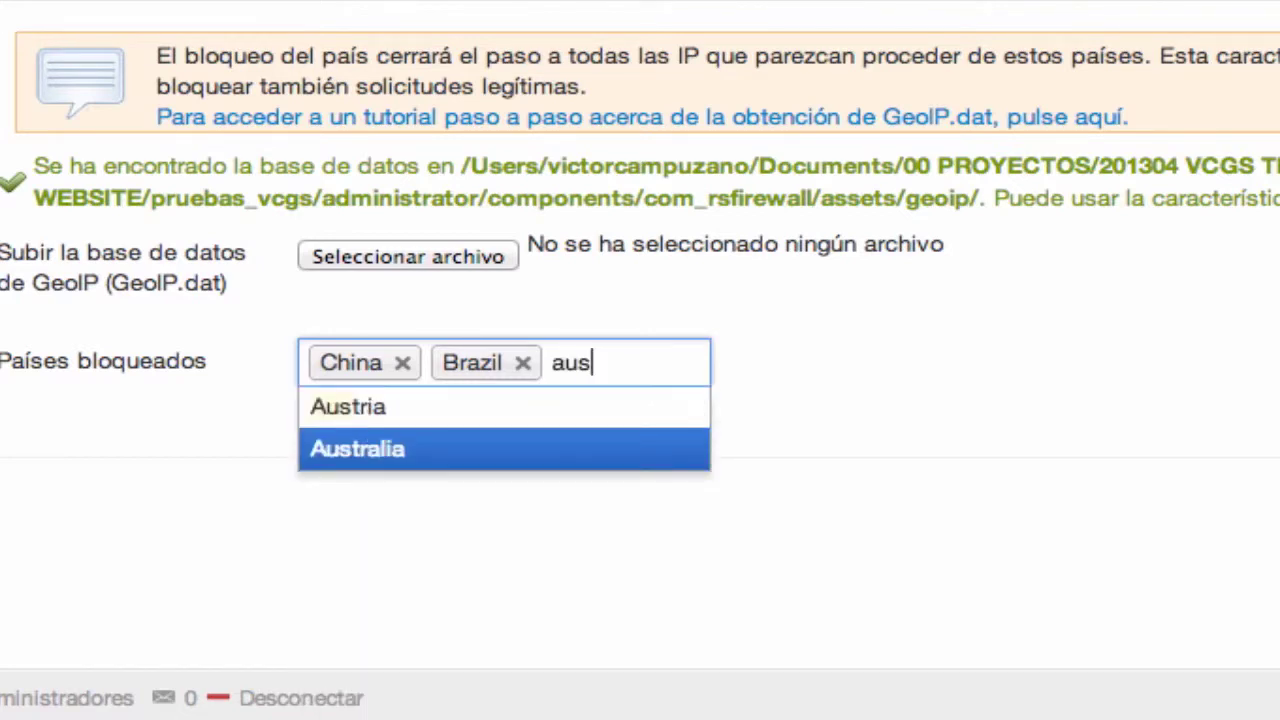
pyautogui.press('Return')
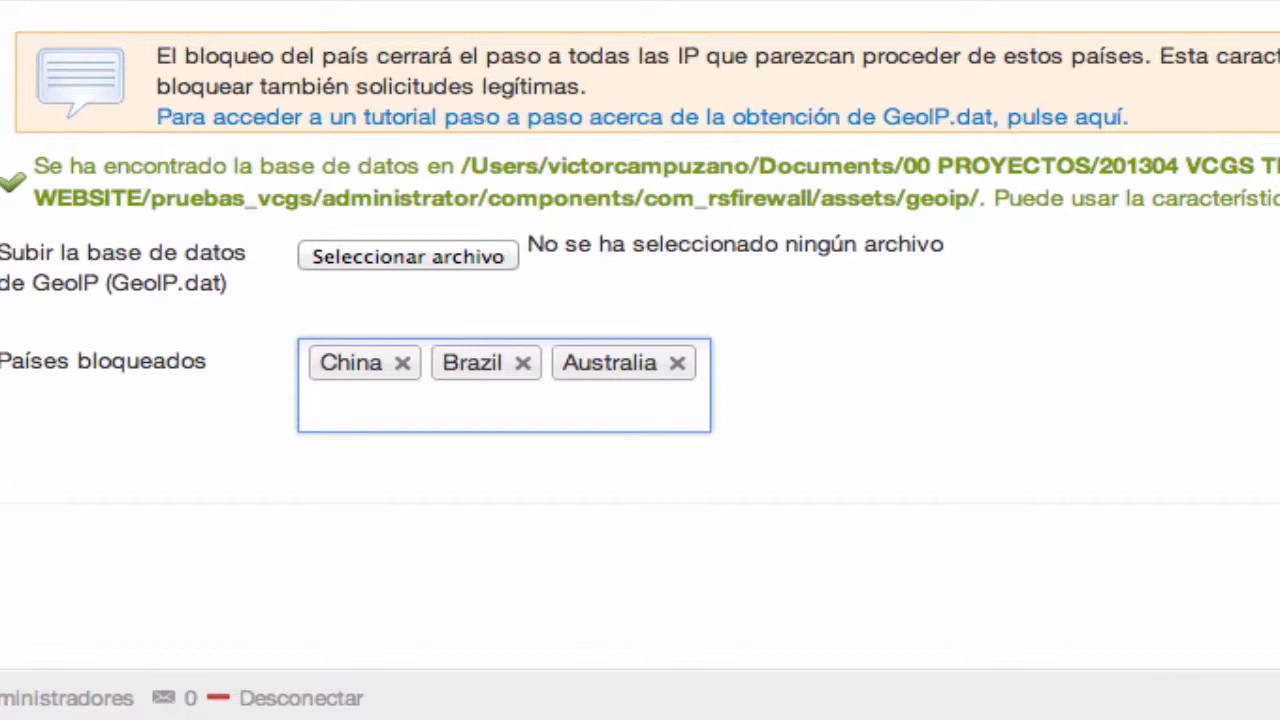
# Step: Add Israel to the blocked countries
pyautogui.write('ia Isr')
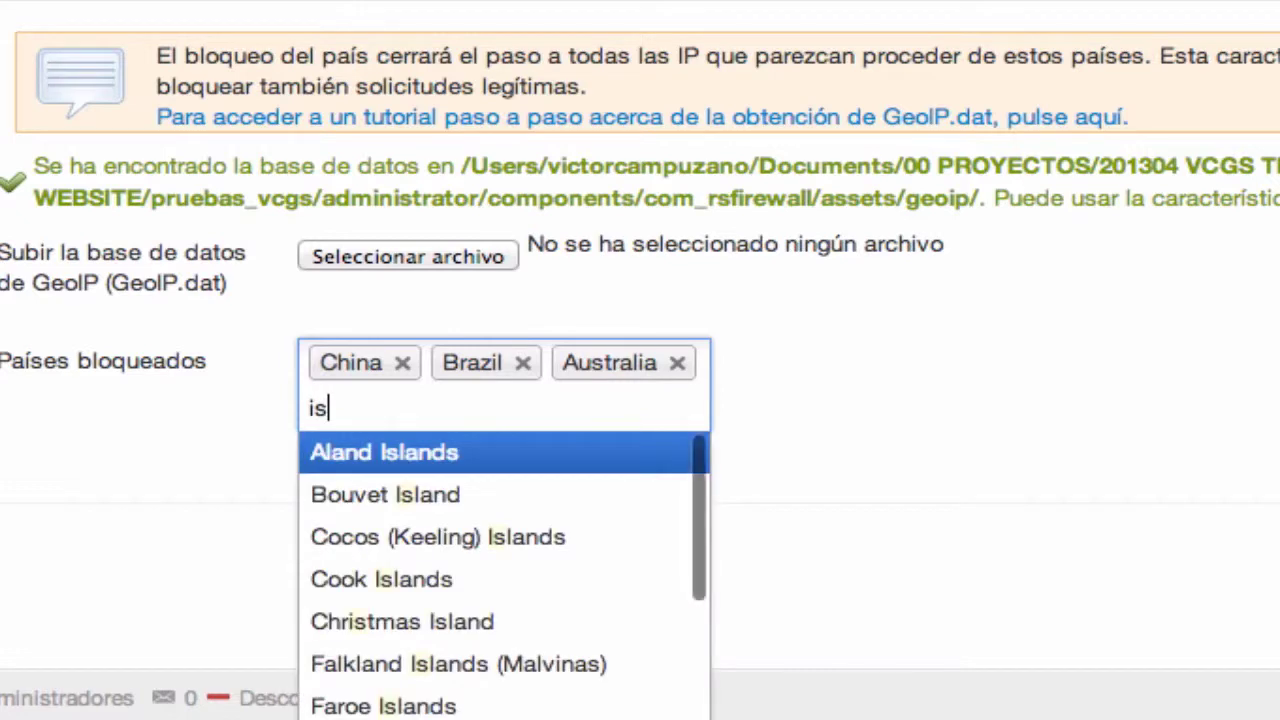
pyautogui.write('a')
pyautogui.press('Return')
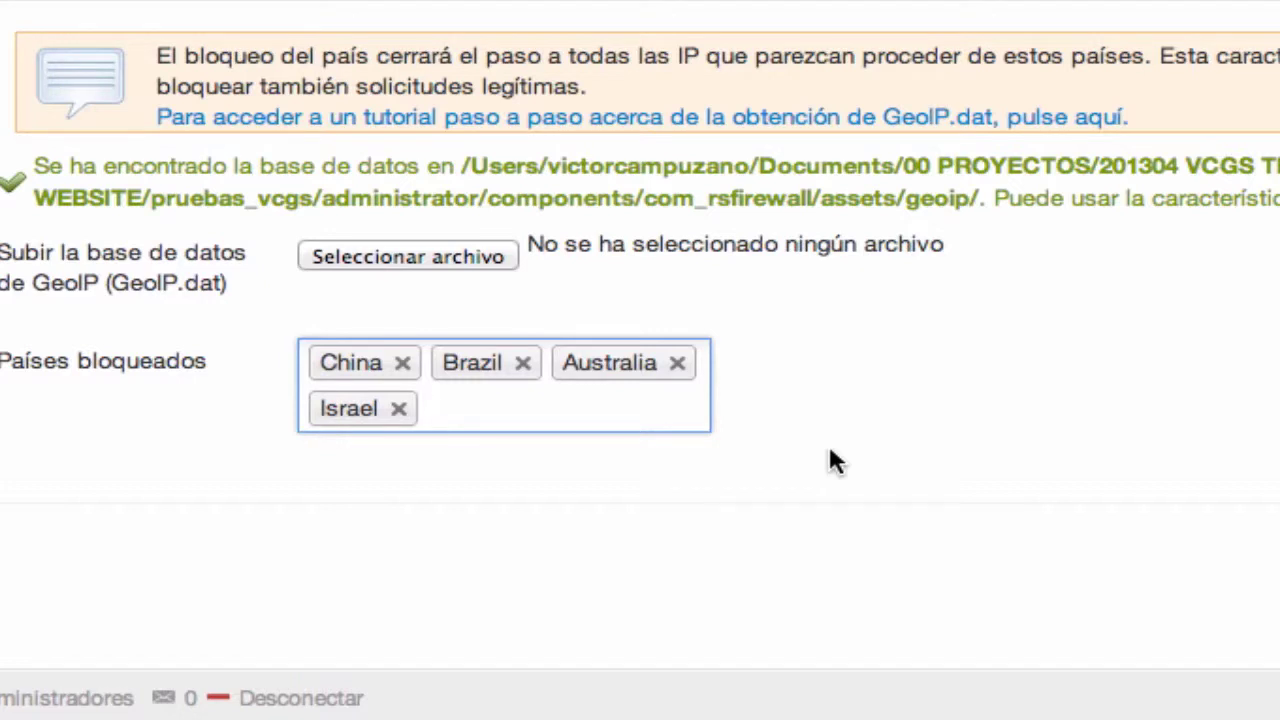
pyautogui.write('oth')
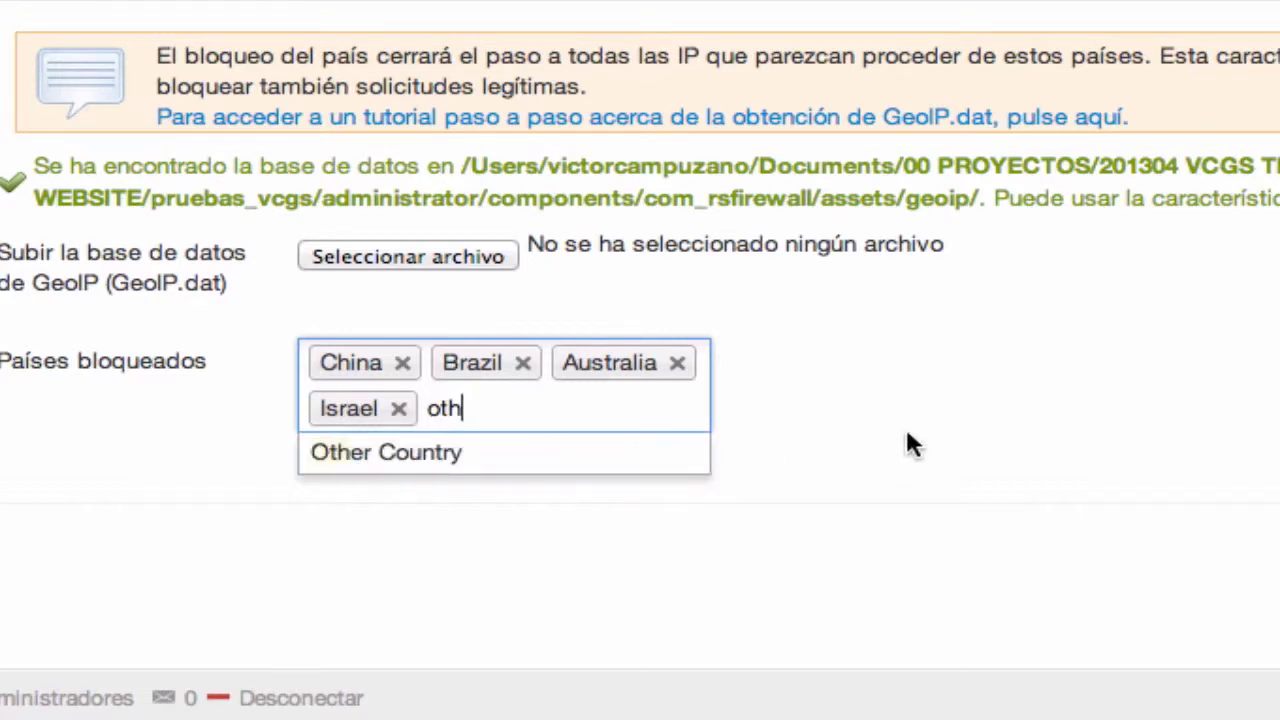
pyautogui.press('BackSpace')
pyautogui.press('BackSpace')
pyautogui.press('BackSpace')
# Step: Save the firewall configuration with the selected blocked countries
pyautogui.click(1240, 418)
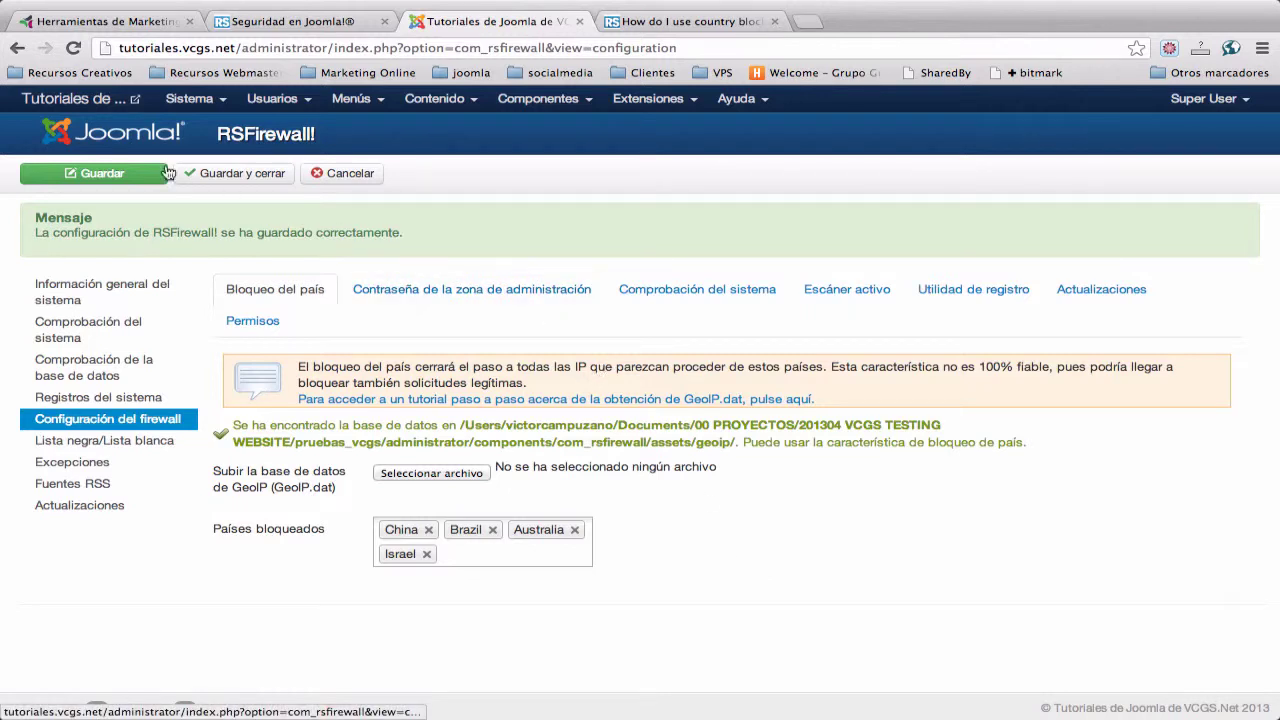
pyautogui.click(127, 174)
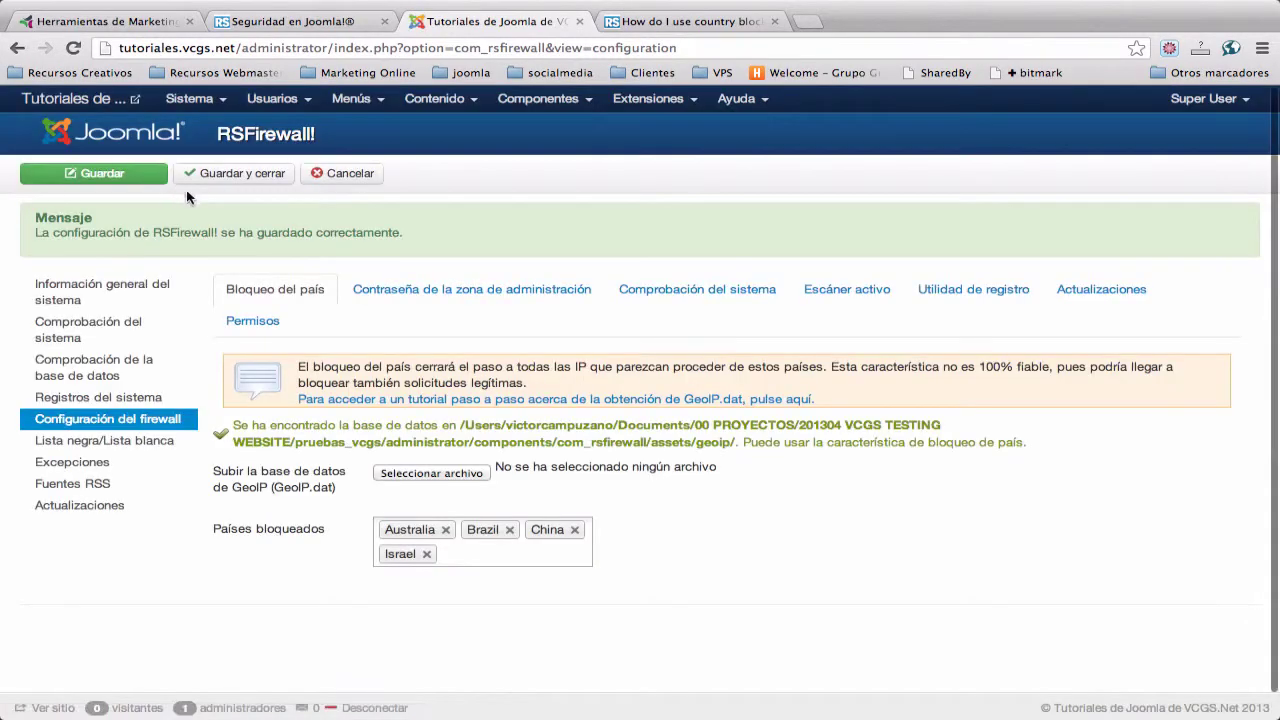
# Step: Enable the administration area password, enter the password in both password fields, and save the configuration
pyautogui.click(477, 297)
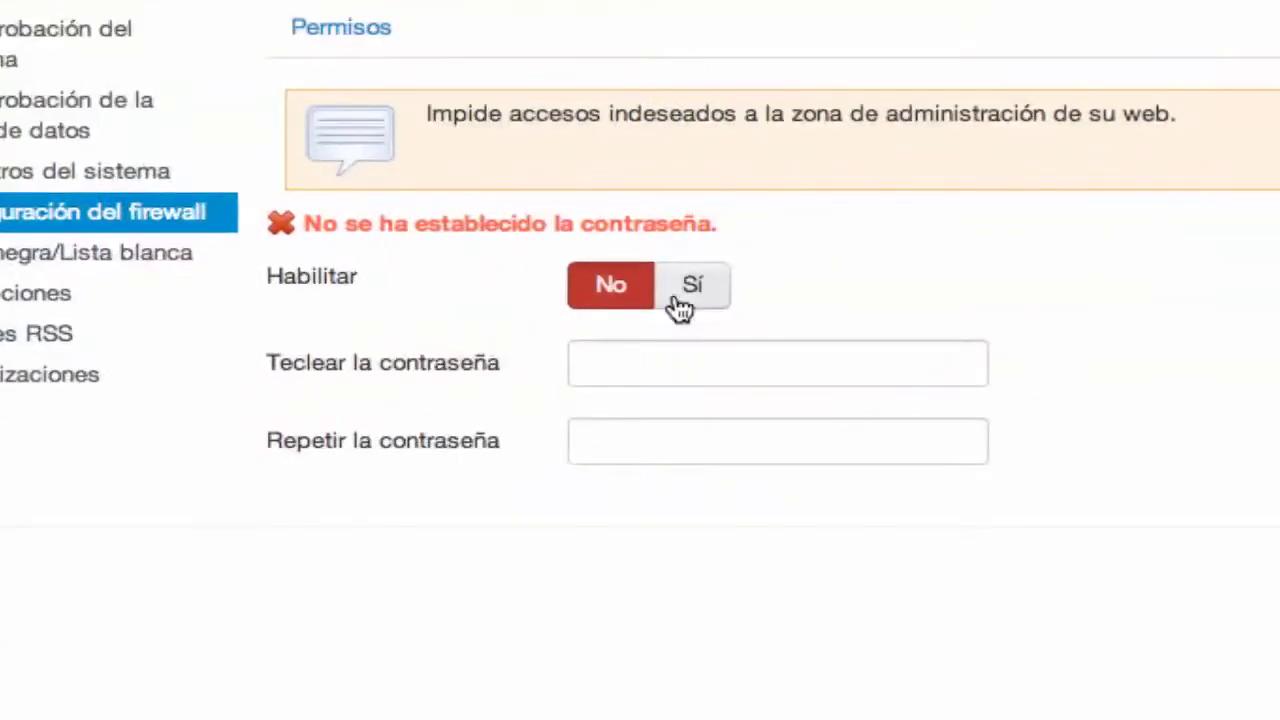
pyautogui.click(433, 461)
pyautogui.click(436, 495)
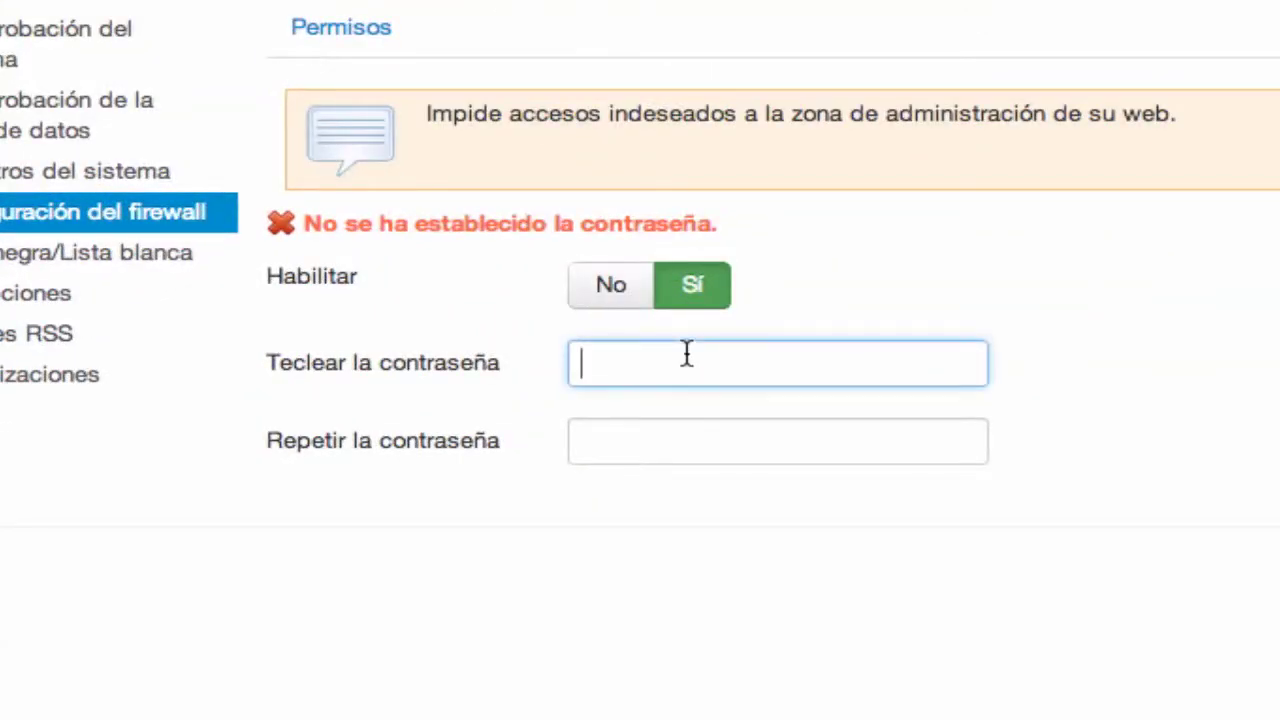
pyautogui.write('•••••••••••')
pyautogui.click(777, 441)
pyautogui.write('•••••••••••')
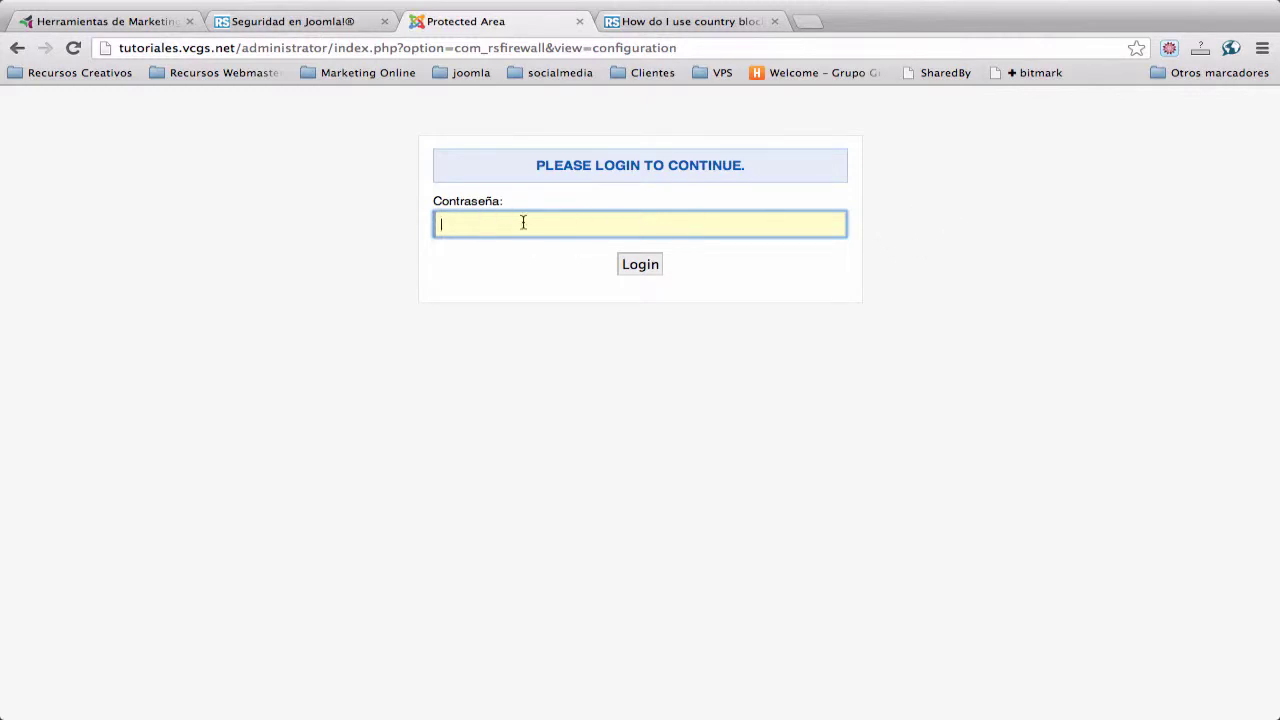
# Step: Enter the administration area password on the protected page, and log out of the Joomla! backend
pyautogui.write('••••••••••')
pyautogui.press('Return')
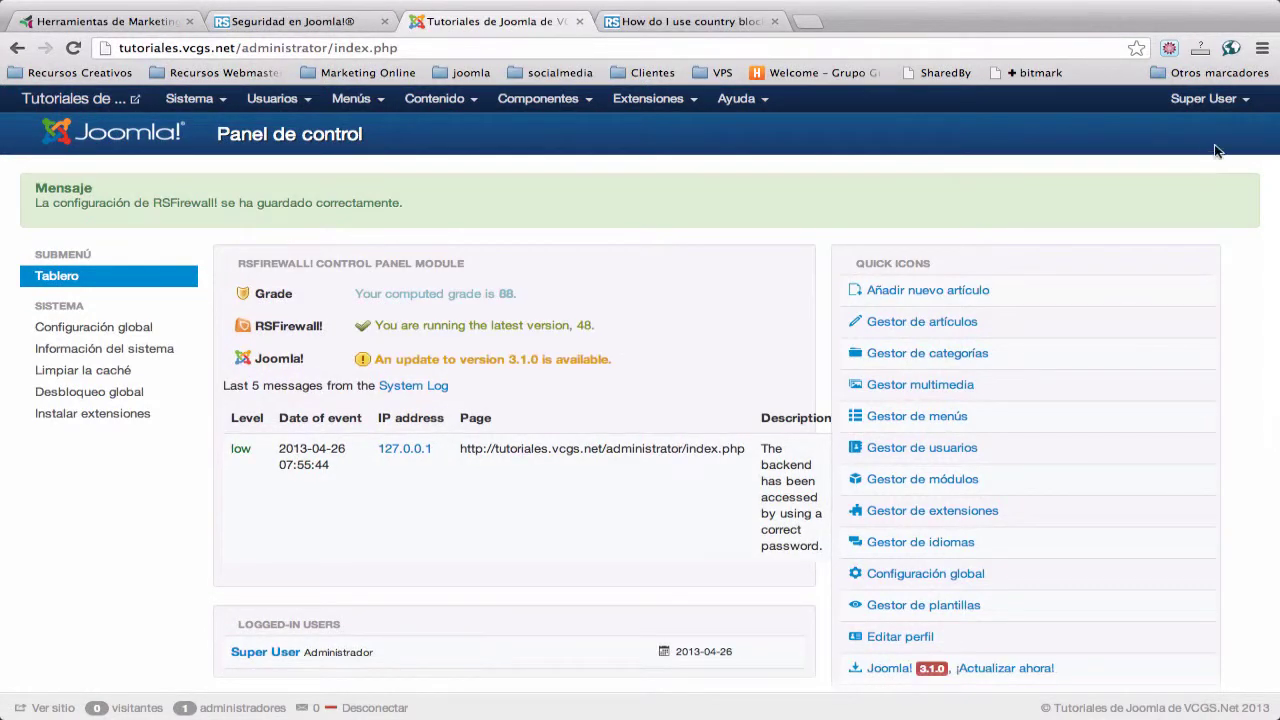
pyautogui.click(1244, 105)
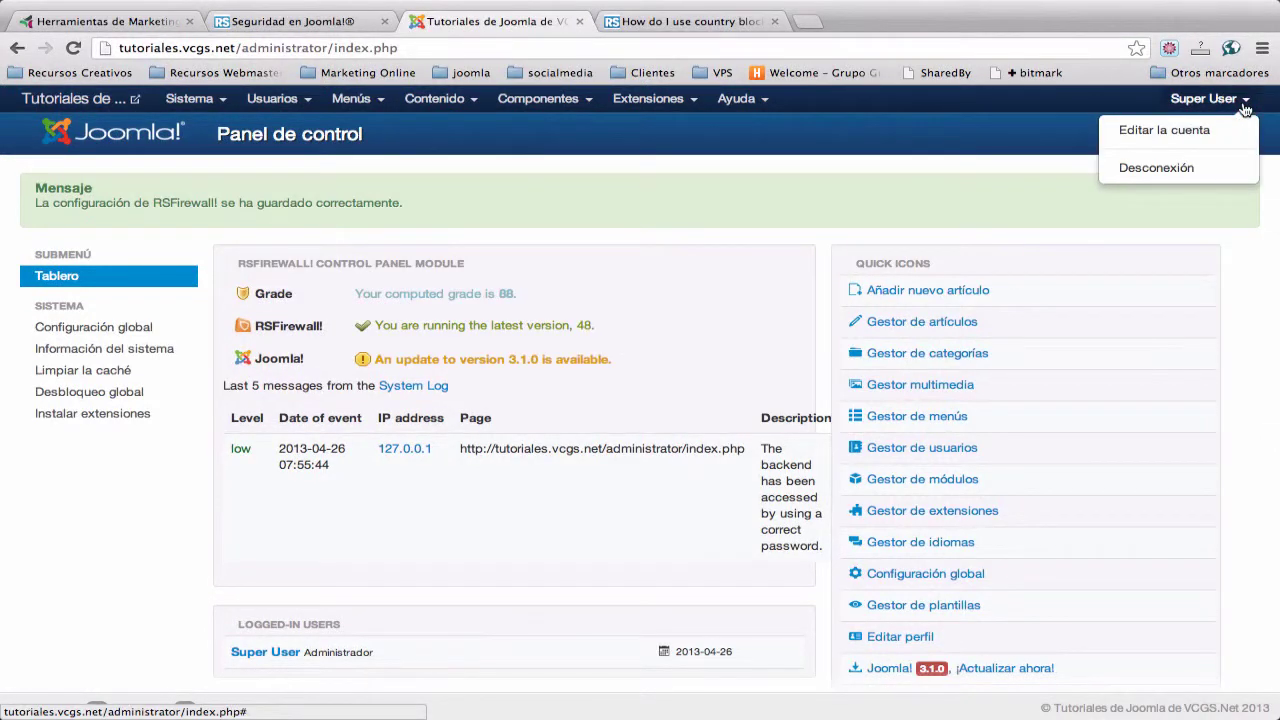
pyautogui.click(1180, 170)
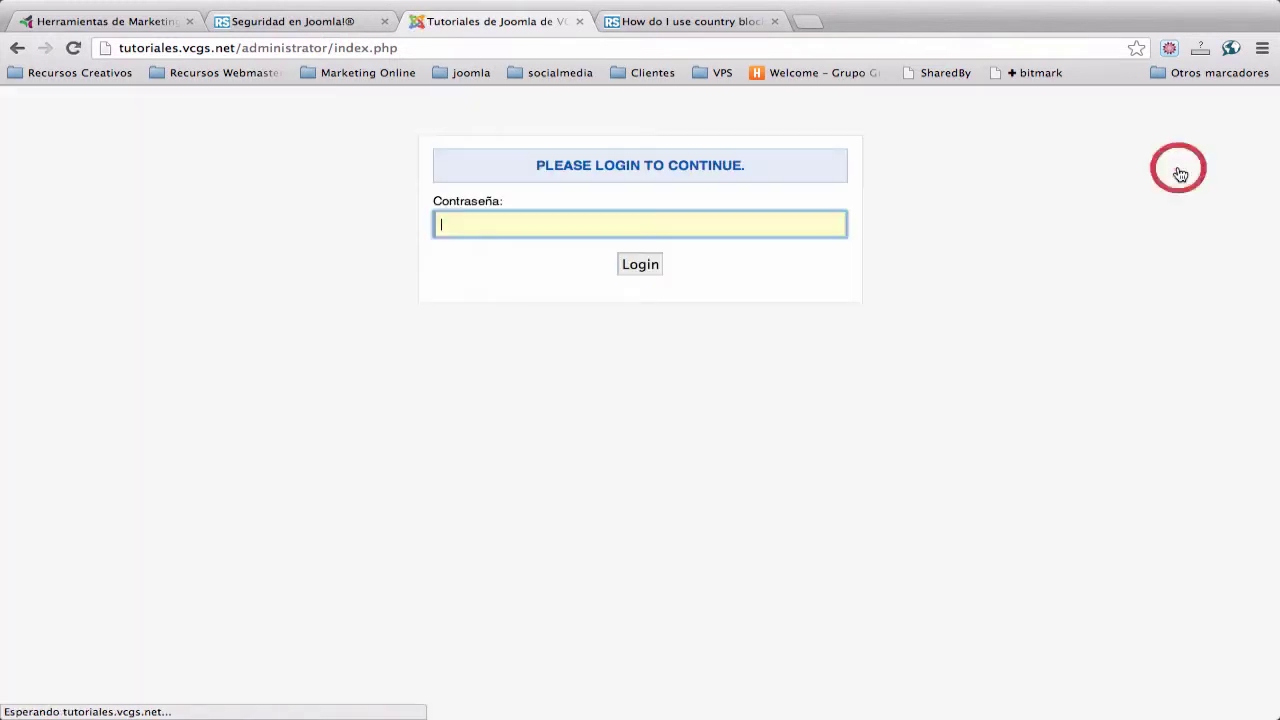
# Step: Load the site's /administrator/ address and pass the protected page with the administration area password
pyautogui.click(334, 48)
pyautogui.click(334, 48)
pyautogui.moveTo(334, 48); pyautogui.dragTo(631, 49)
pyautogui.press('BackSpace')
pyautogui.press('Return')
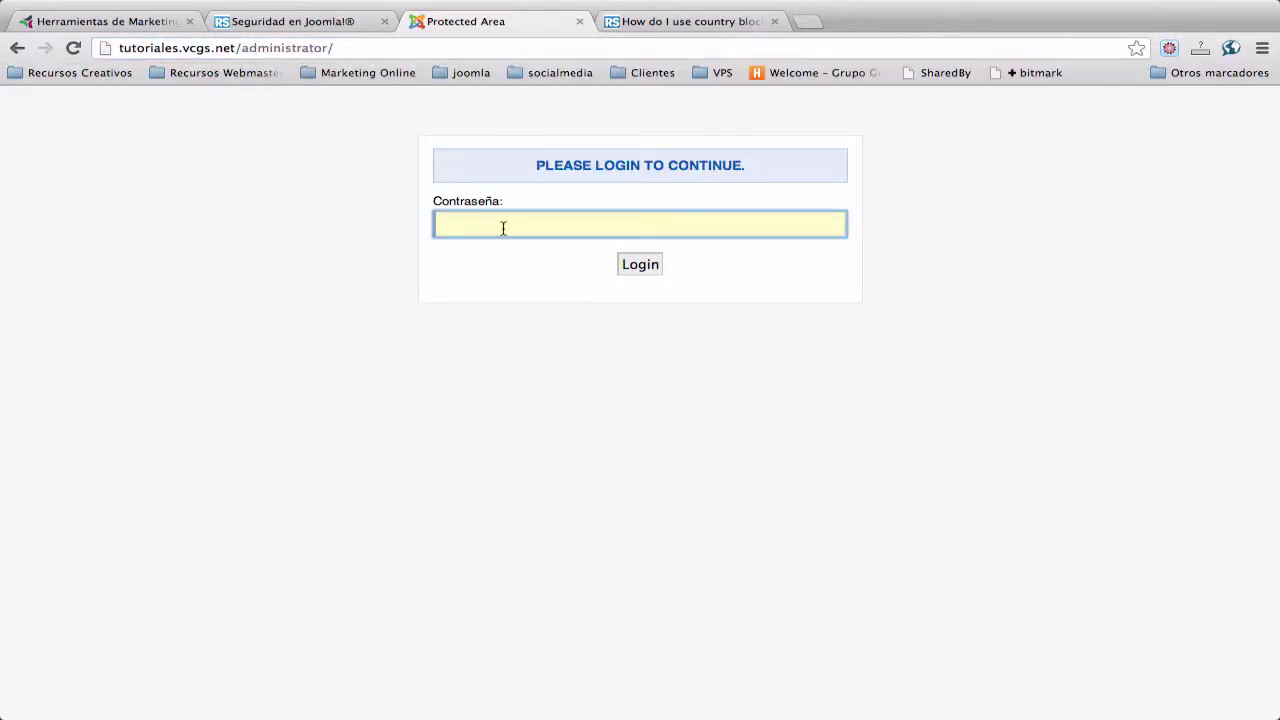
pyautogui.write('••••••••••')
pyautogui.press('Return')
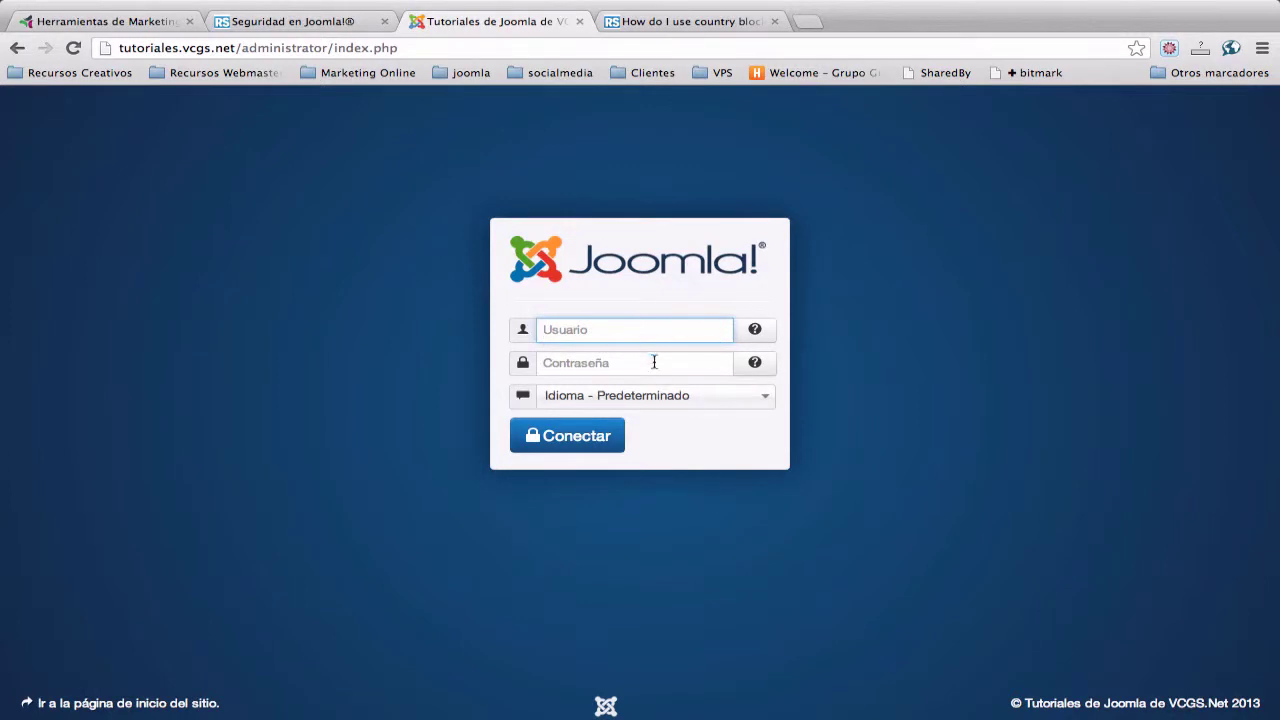
# Step: Log in to the Joomla! backend with the administrator's username and account password
pyautogui.click(574, 331)
pyautogui.write('vcgs')
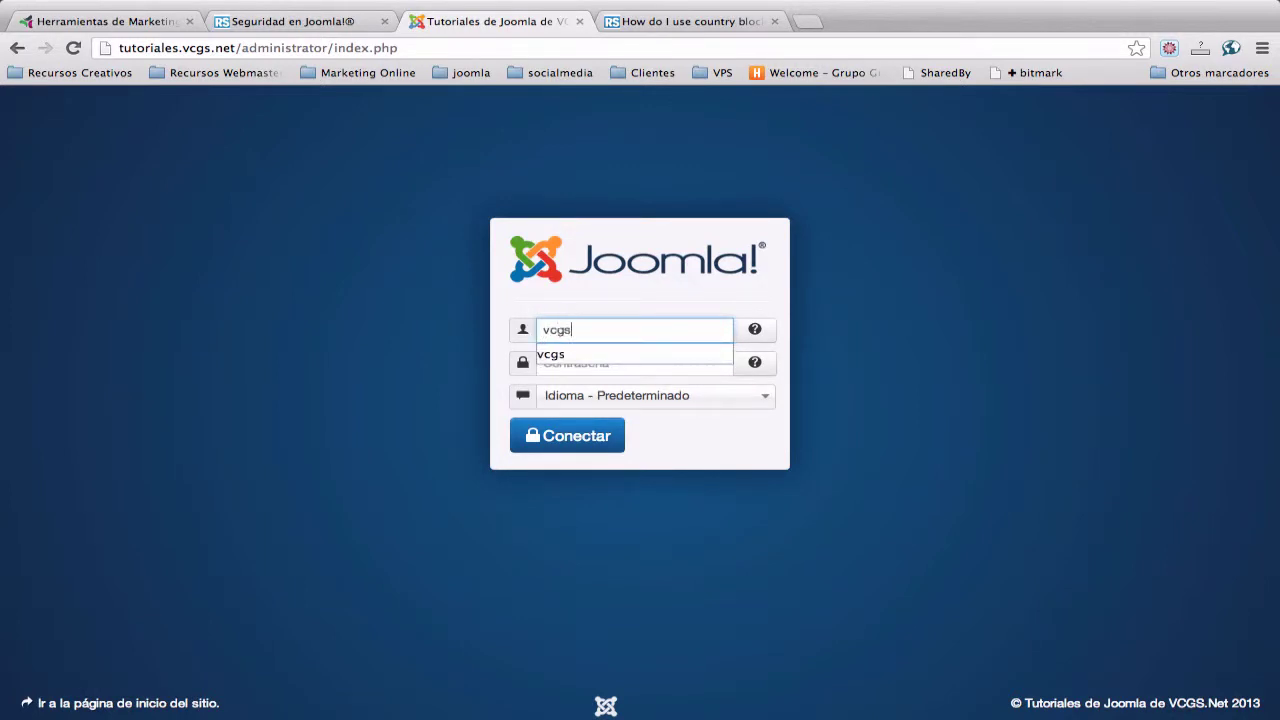
pyautogui.press('Tab')
pyautogui.write('••••')
pyautogui.press('Return')
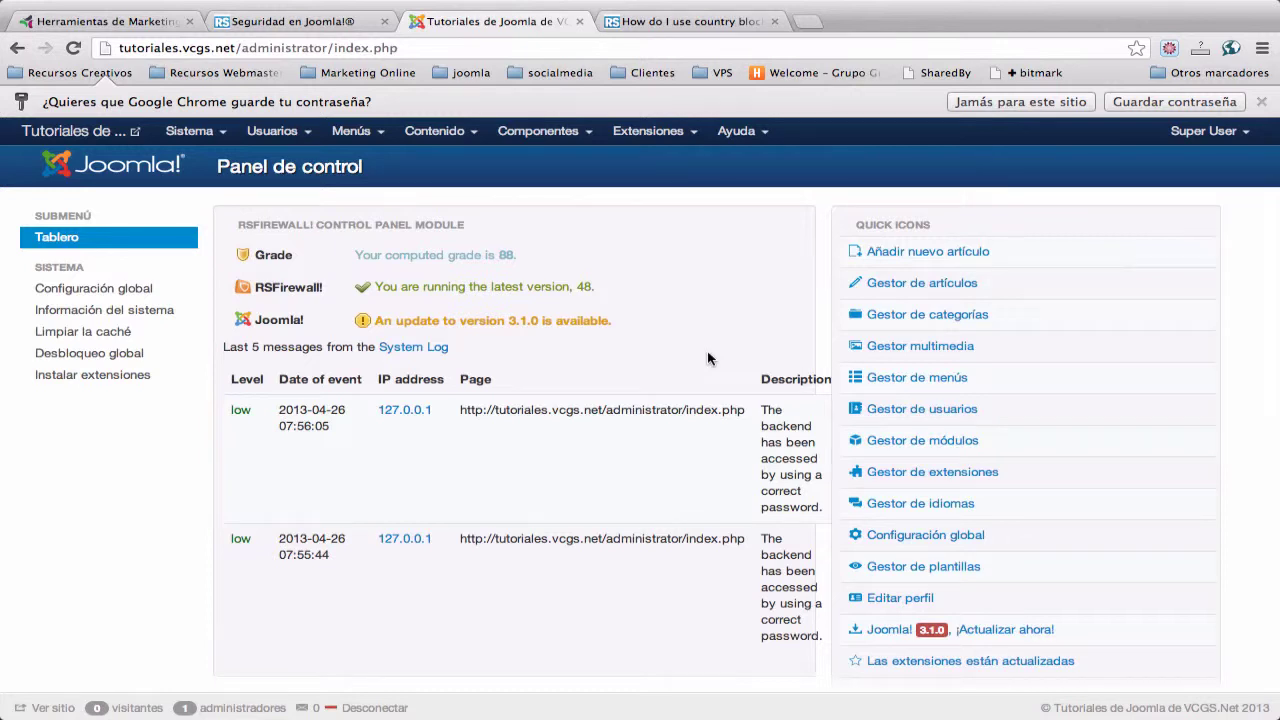
# Step: Open the RSFirewall! component's firewall configuration and display the administration area password settings
pyautogui.click(581, 139)
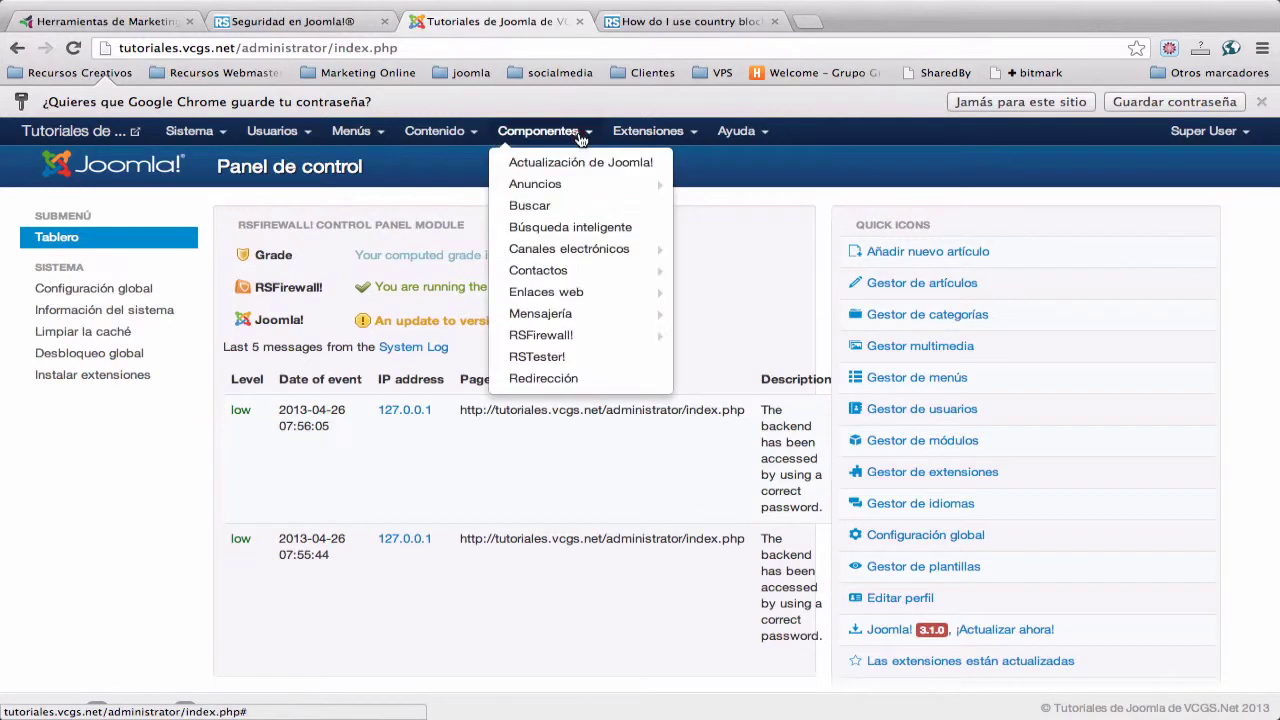
pyautogui.click(548, 340)
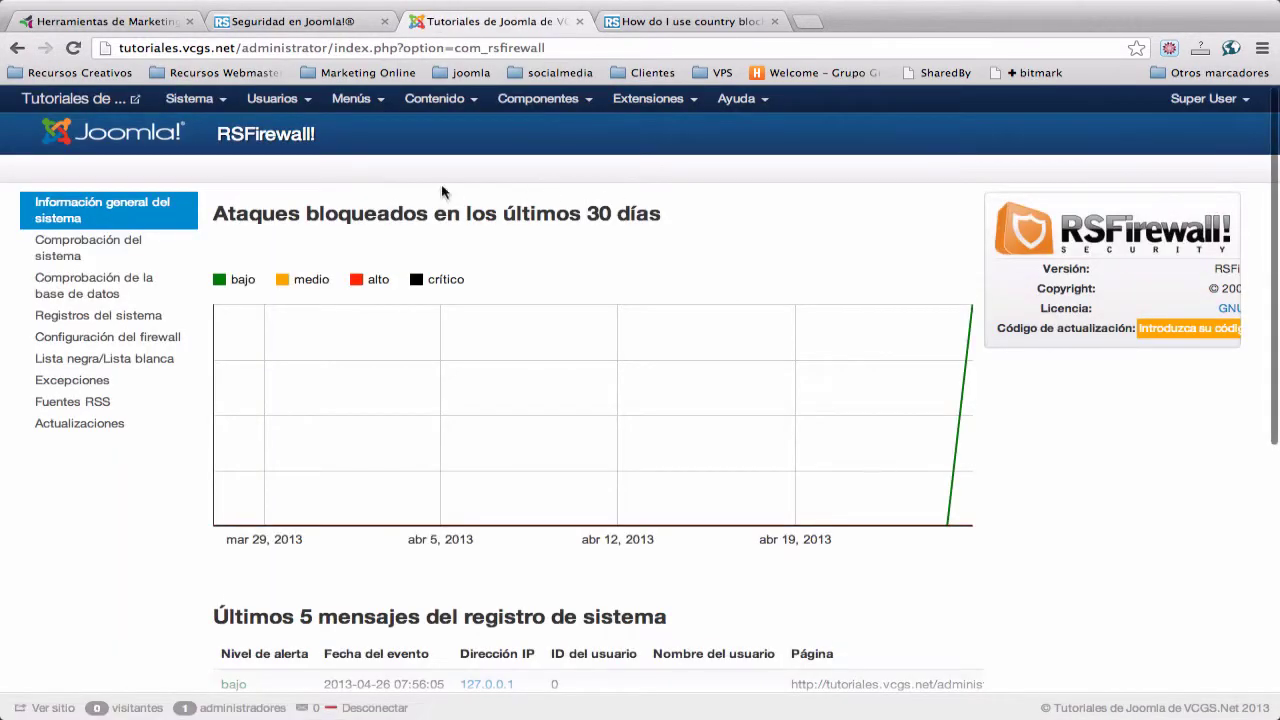
pyautogui.click(94, 337)
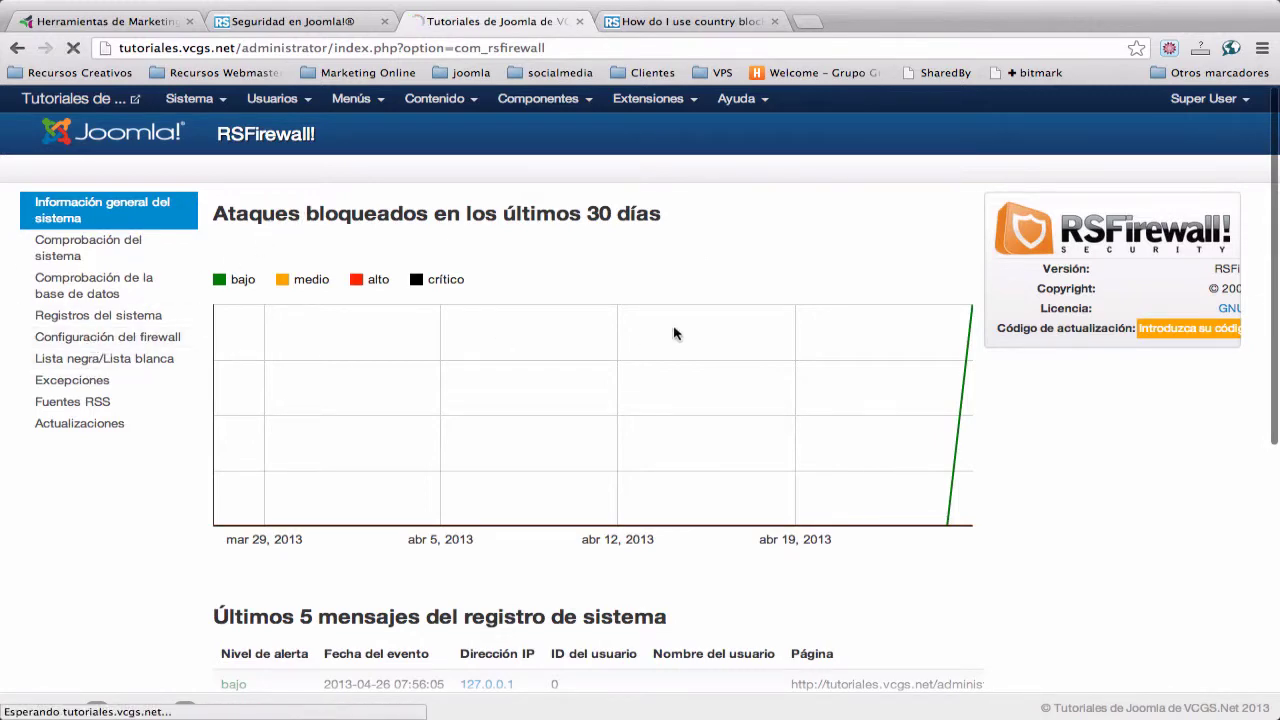
pyautogui.click(466, 221)
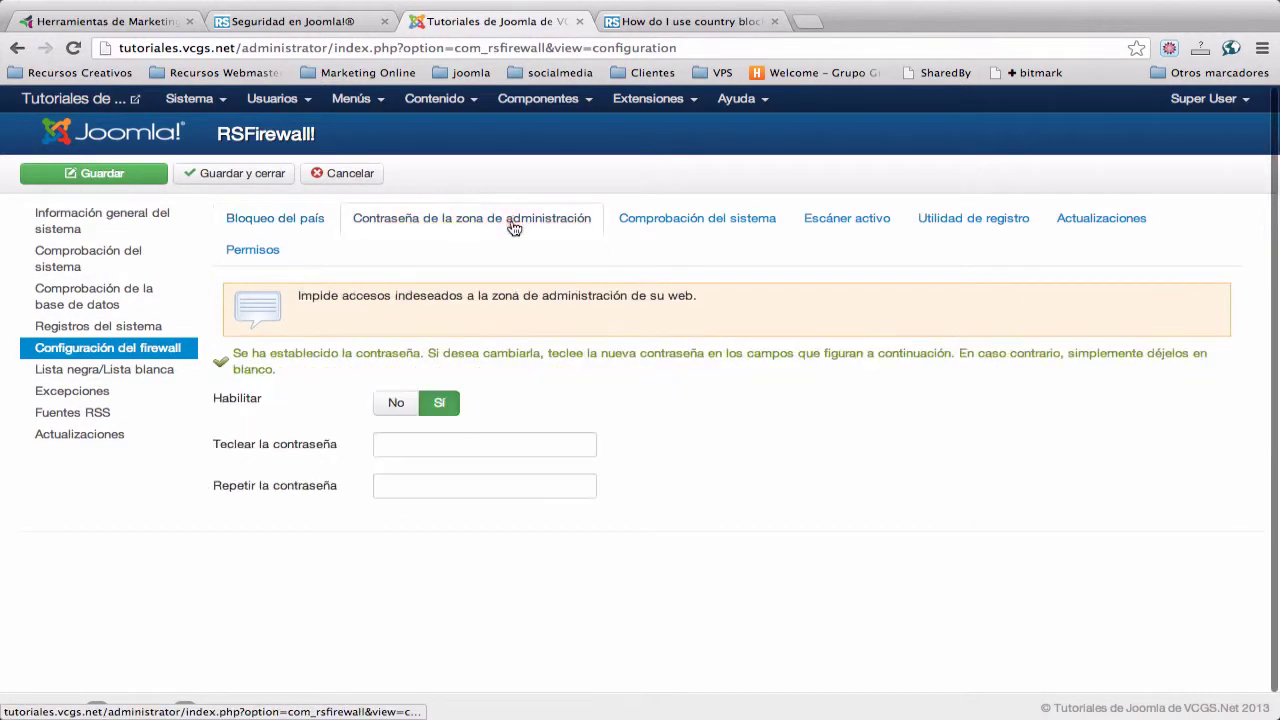
# Step: Review the system check settings for the number of files and folders per cycle and the ignored files or folders
pyautogui.click(686, 229)
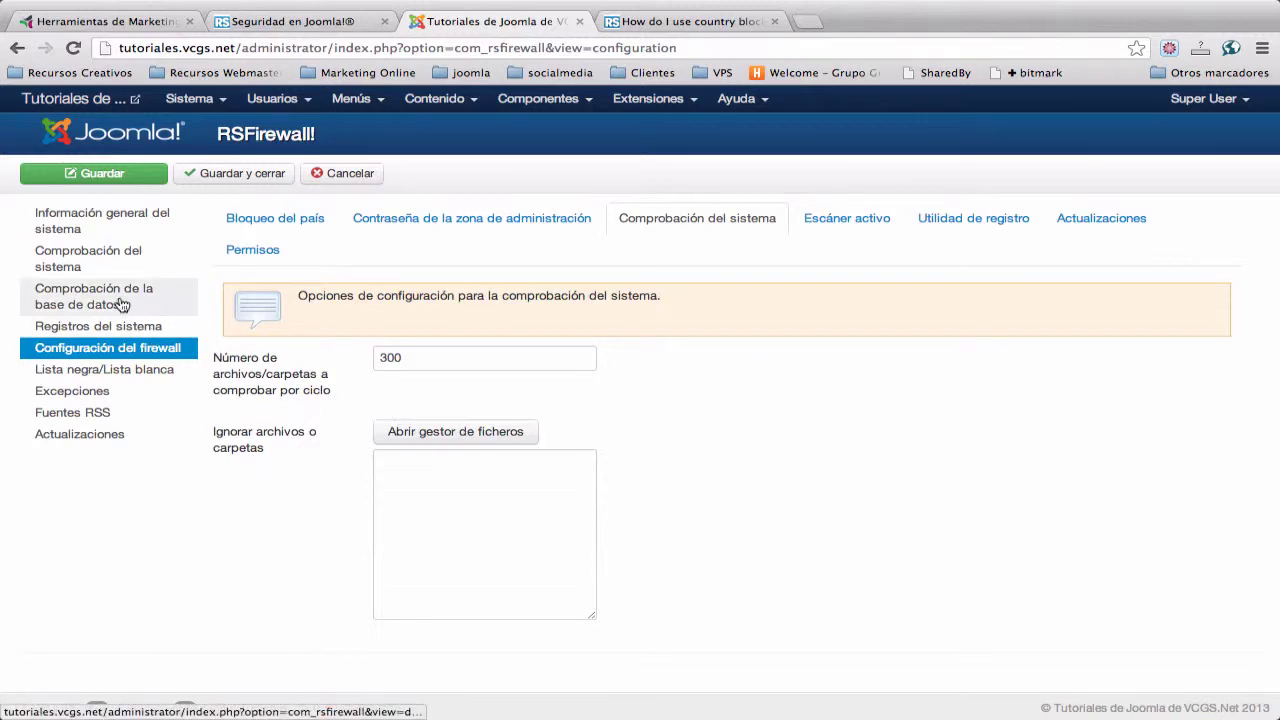
pyautogui.click(412, 357)
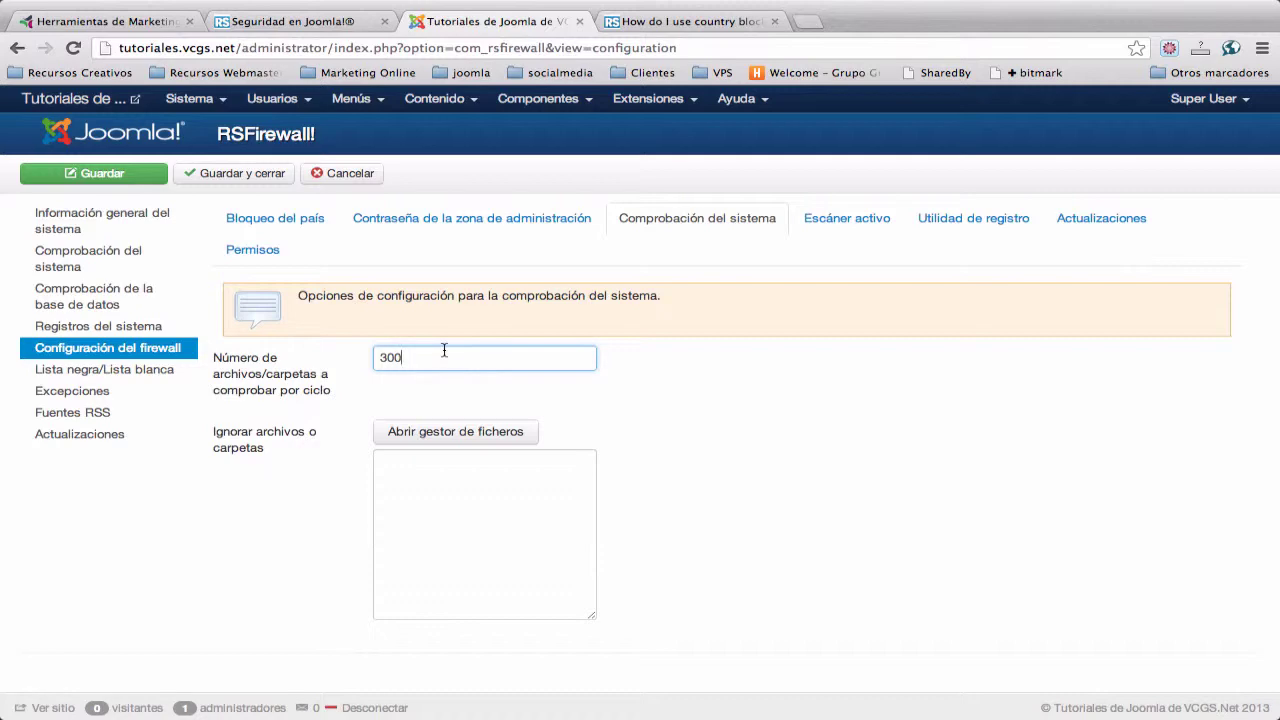
pyautogui.moveTo(280, 377)
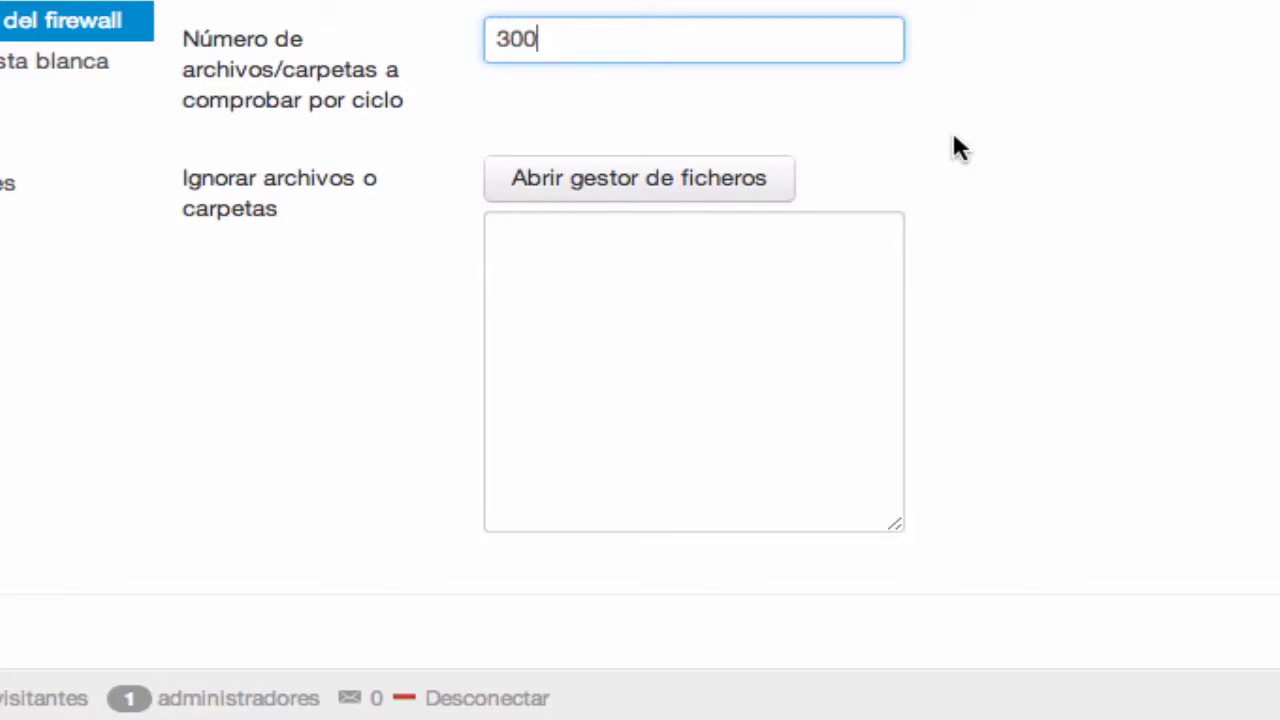
pyautogui.moveTo(330, 188)
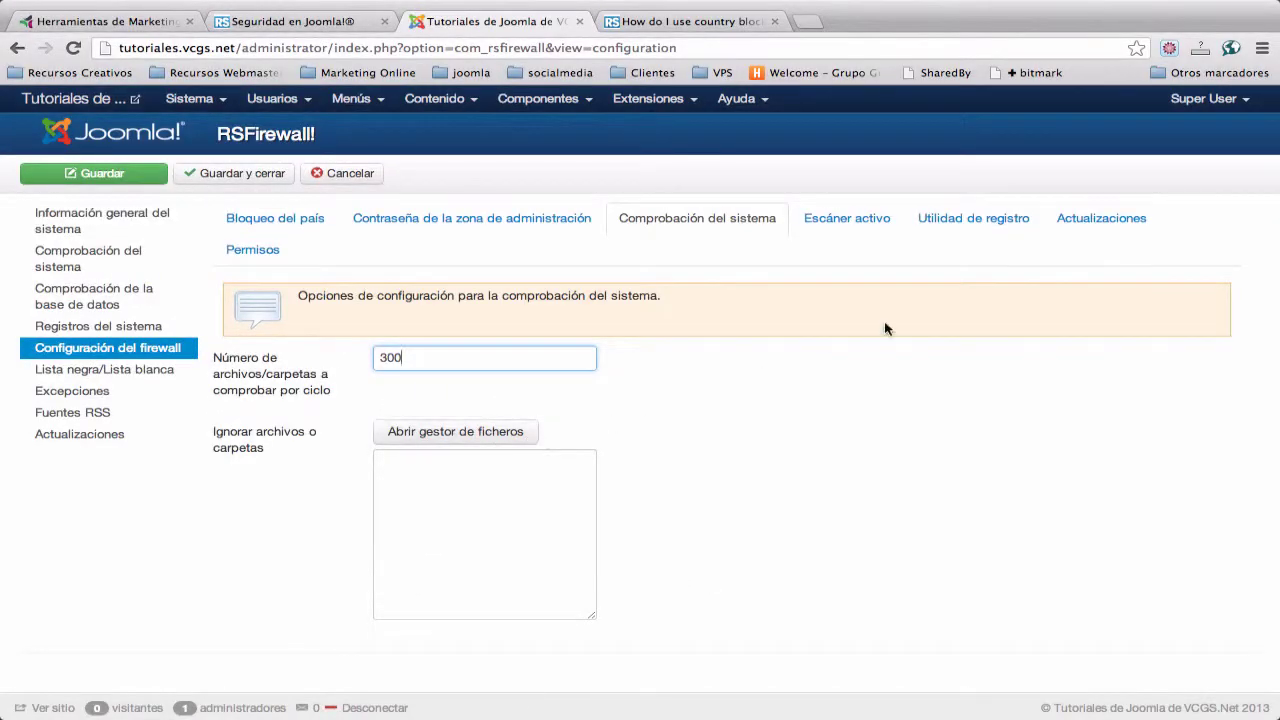
# Step: In the active scanner settings, disable scanning in the /administrator section and enable converting plain-text e-mail addresses into images
pyautogui.click(848, 218)
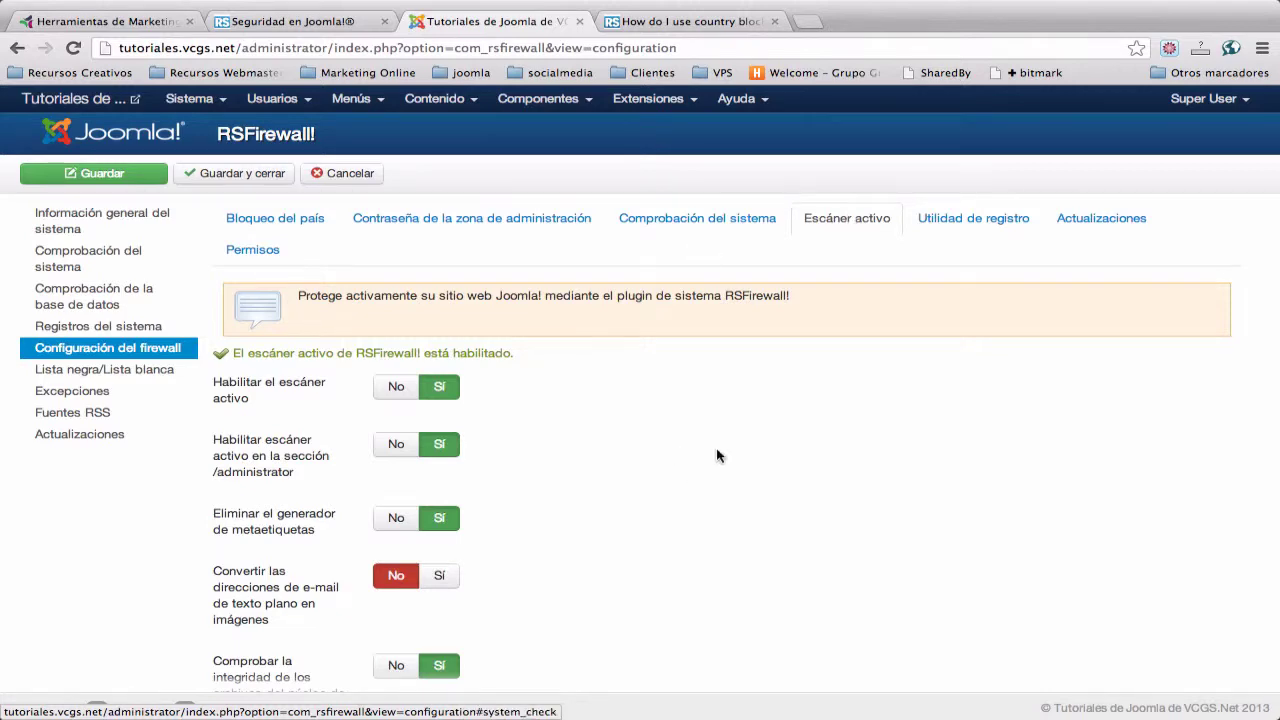
pyautogui.scroll(-1, 716, 455)
pyautogui.scroll(-3, 716, 455)
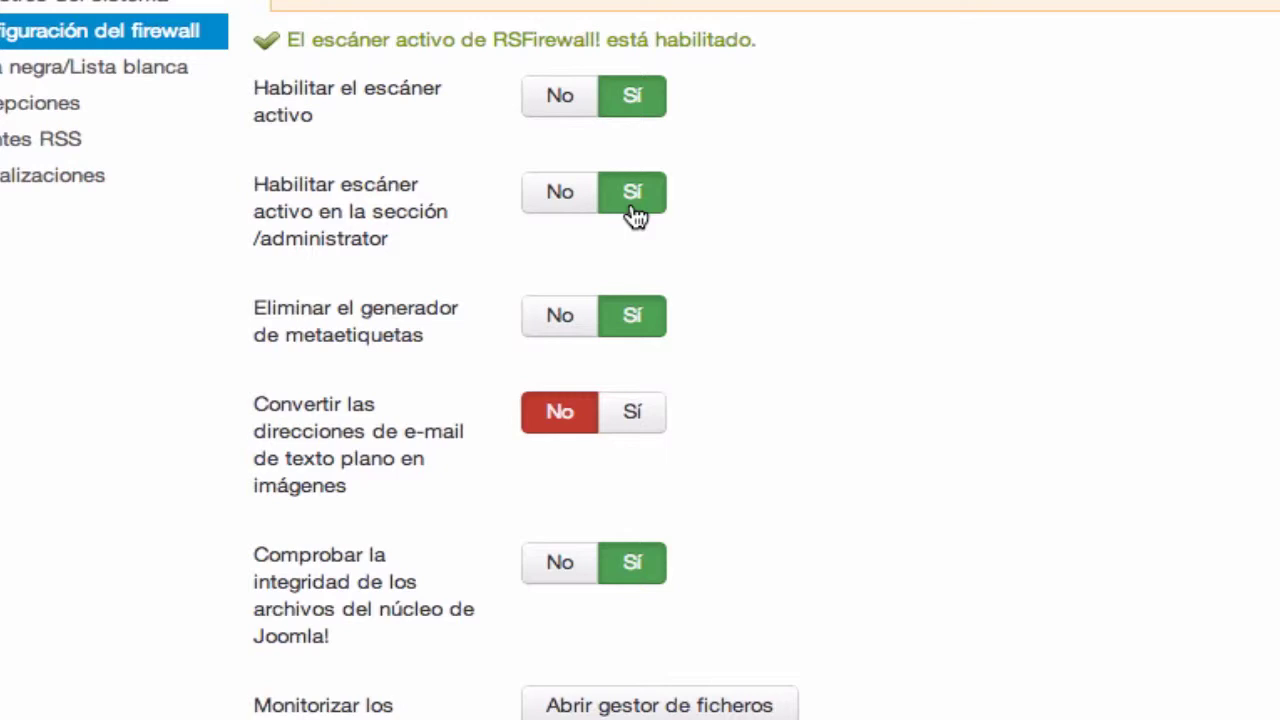
pyautogui.click(567, 199)
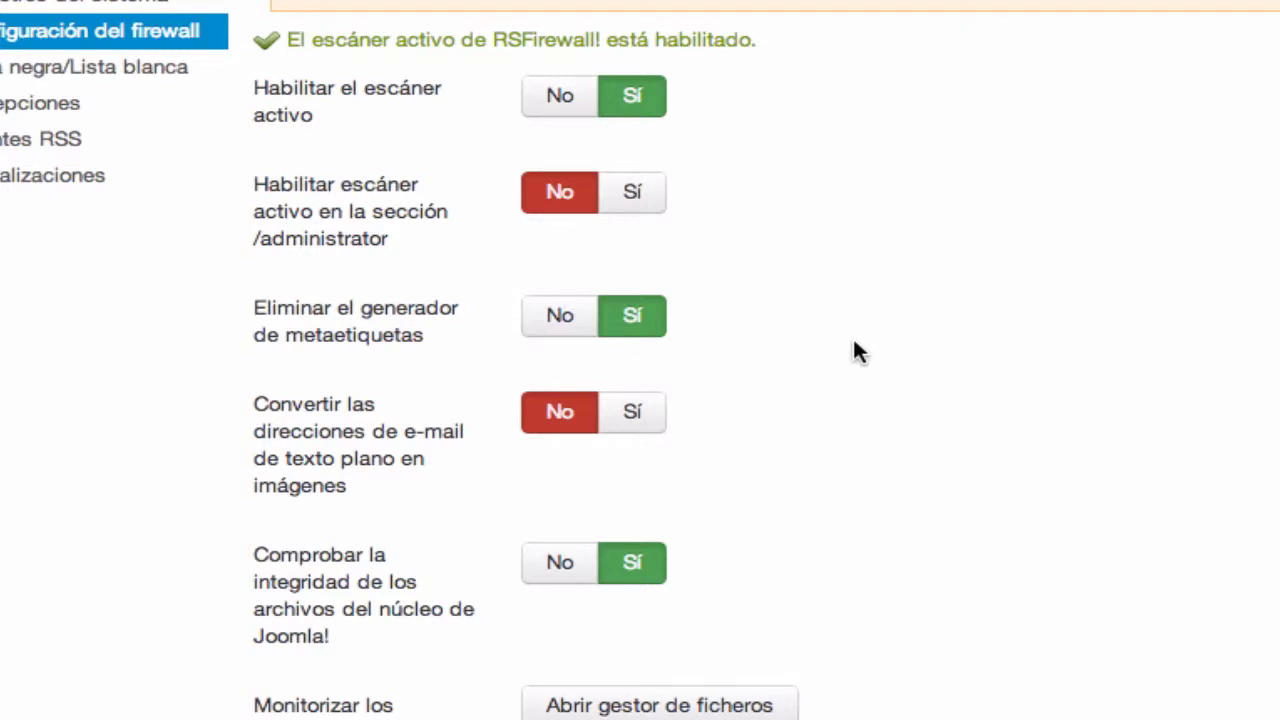
pyautogui.scroll(-3, 866, 346)
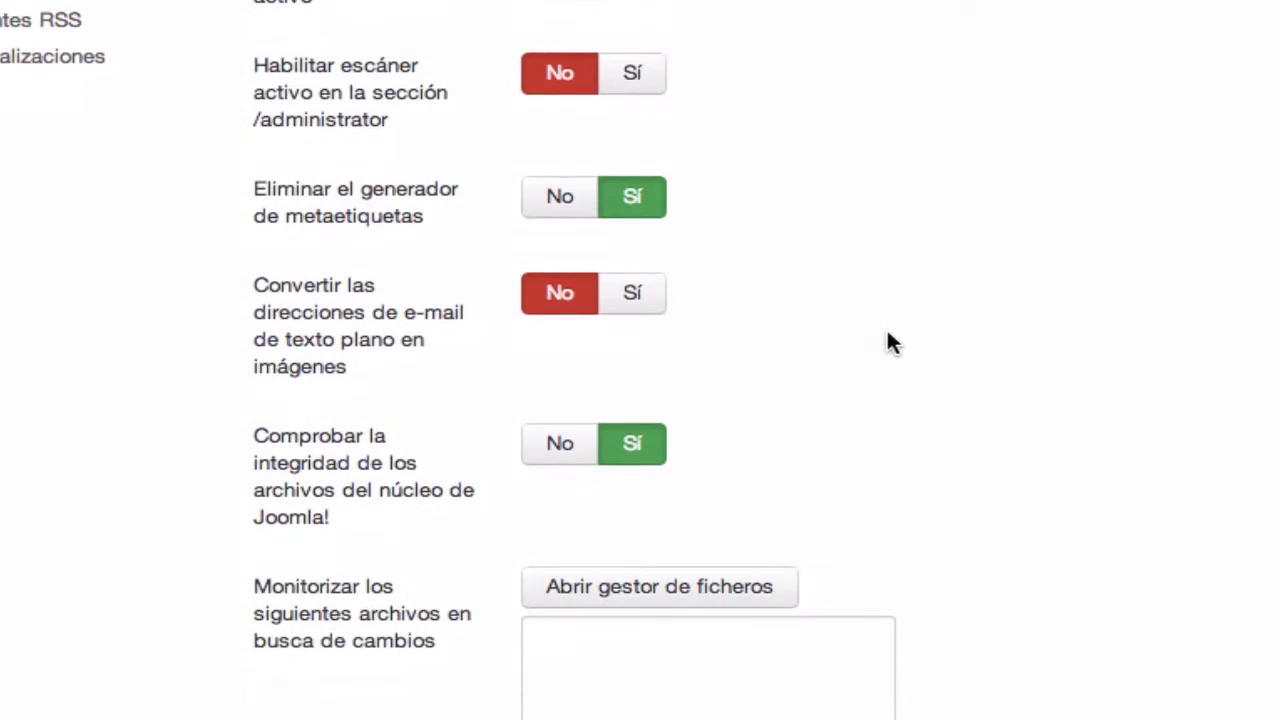
pyautogui.moveTo(366, 312)
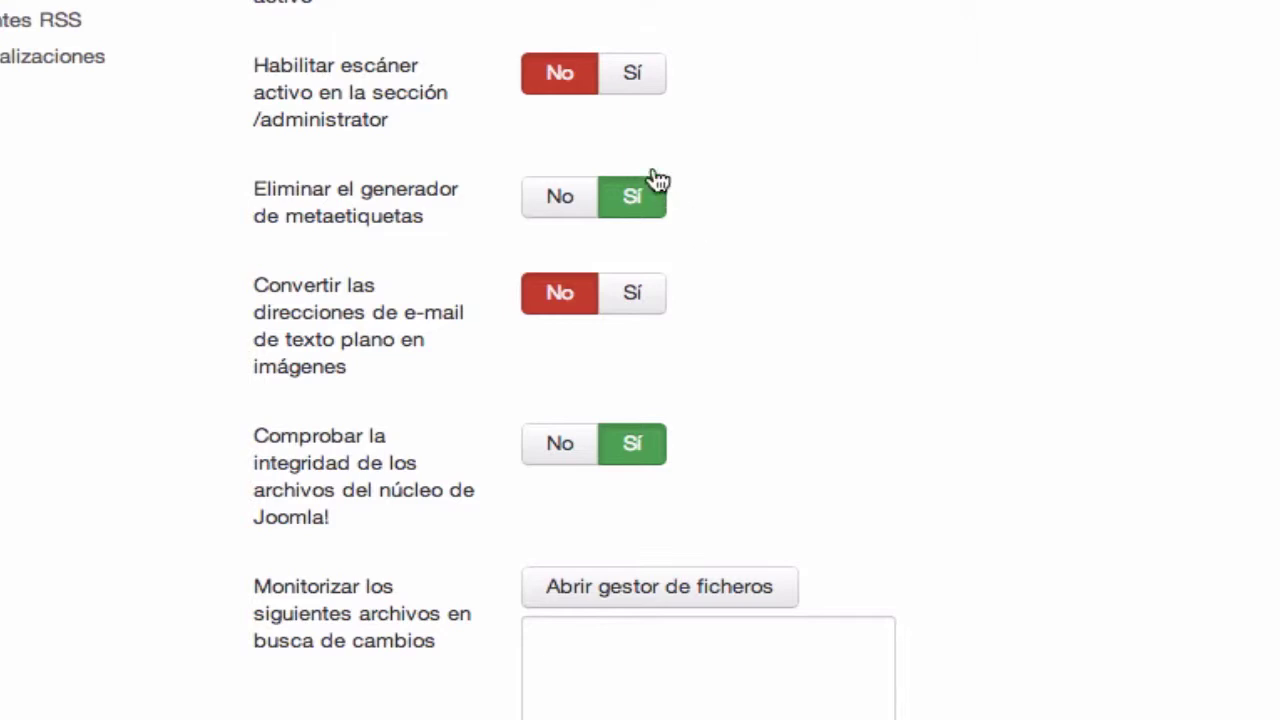
pyautogui.click(640, 86)
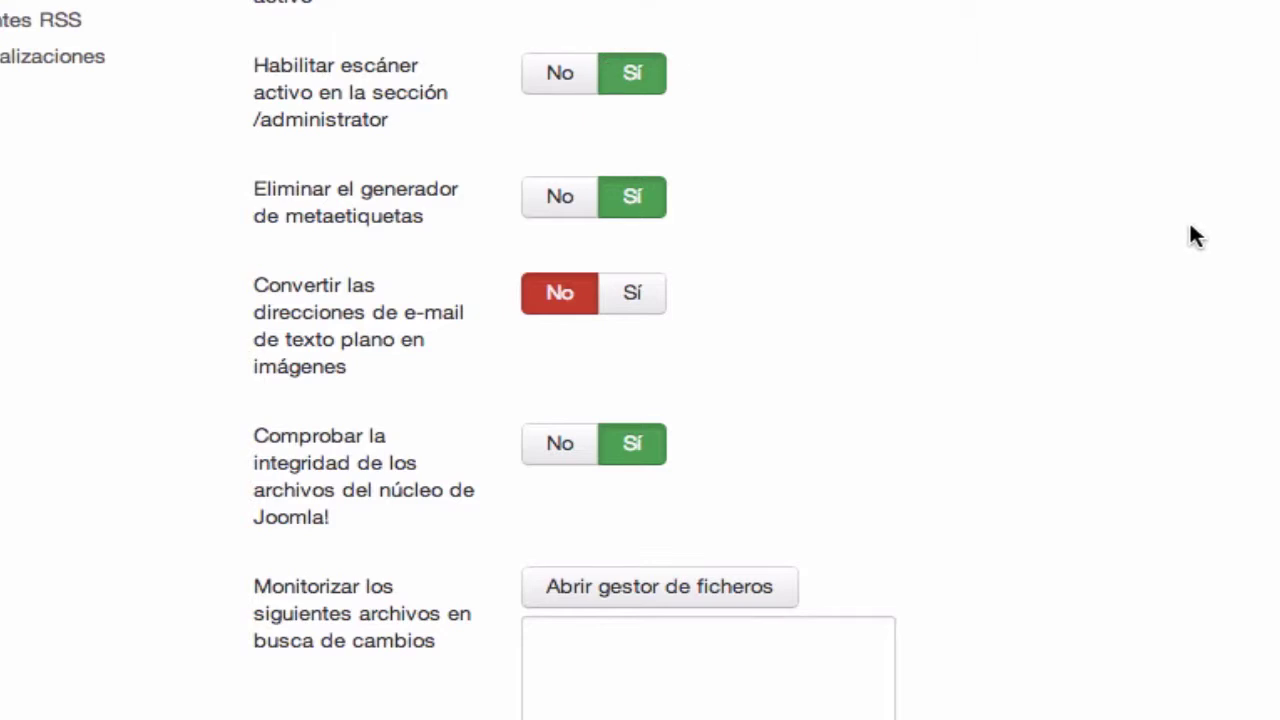
pyautogui.click(553, 74)
pyautogui.click(651, 294)
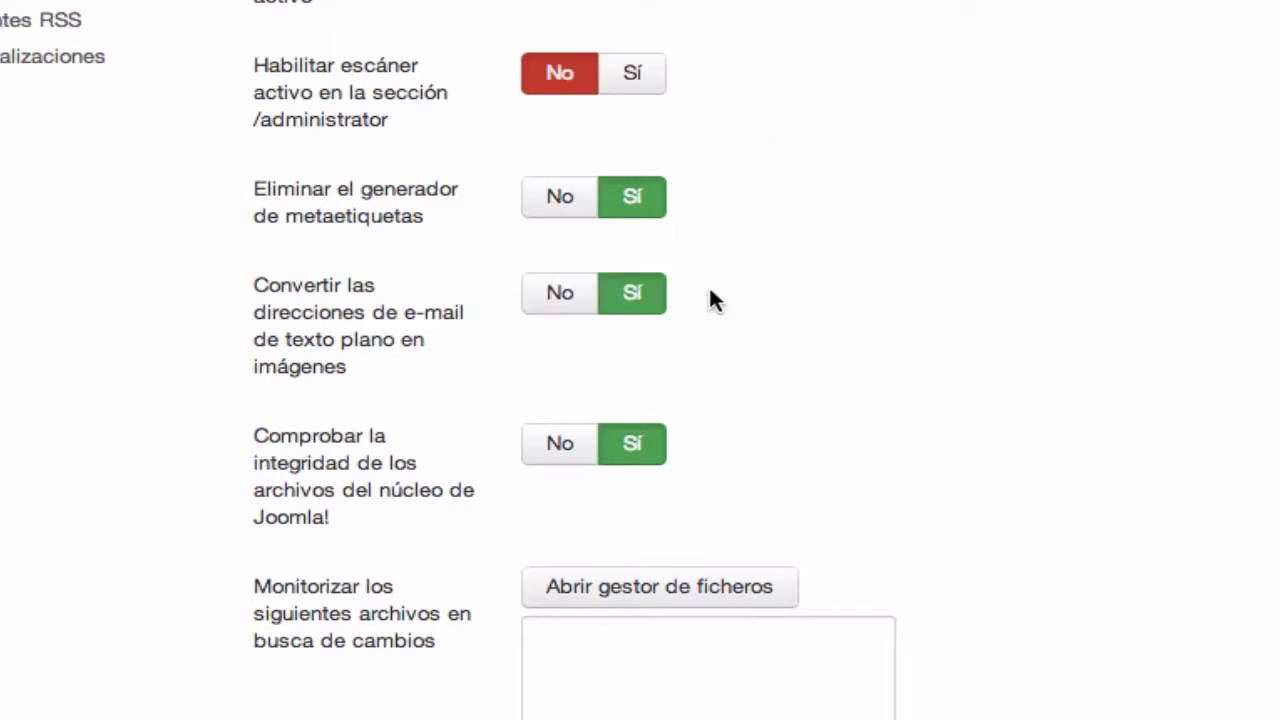
# Step: Add the .htaccess and index.php files from the site root to the files monitored for changes
pyautogui.scroll(-3, 971, 264)
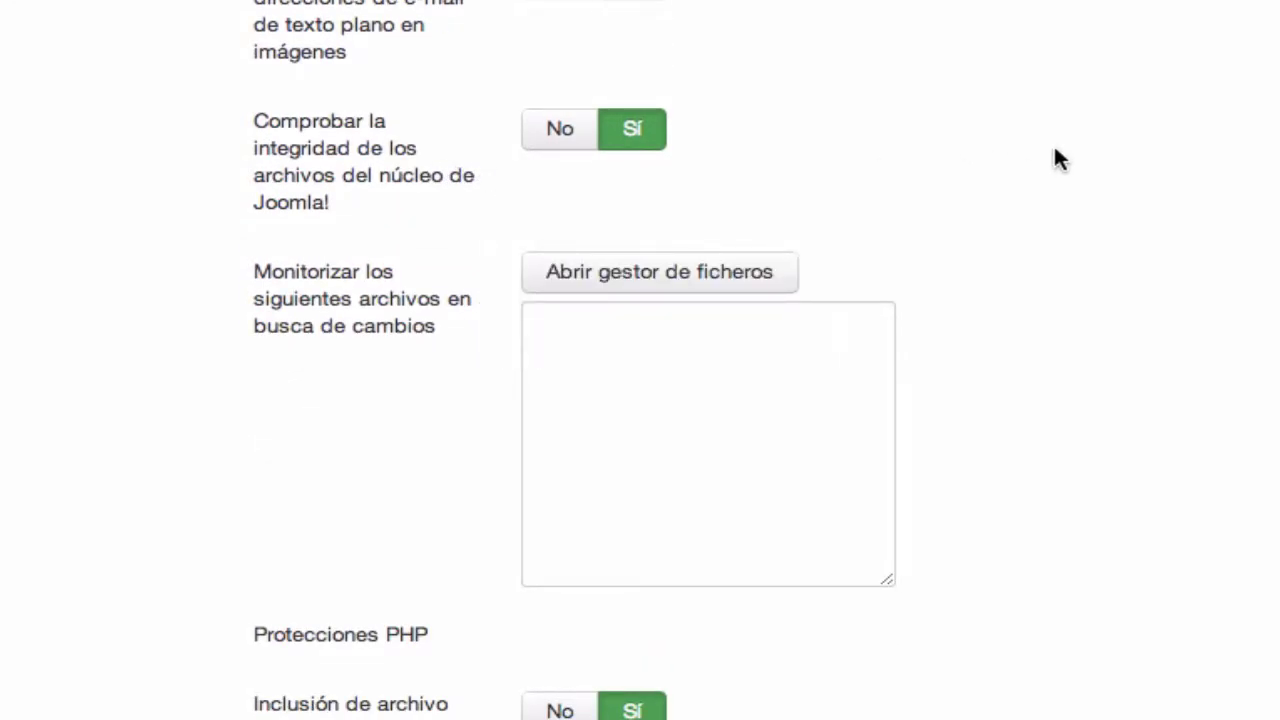
pyautogui.scroll(-2, 1055, 149)
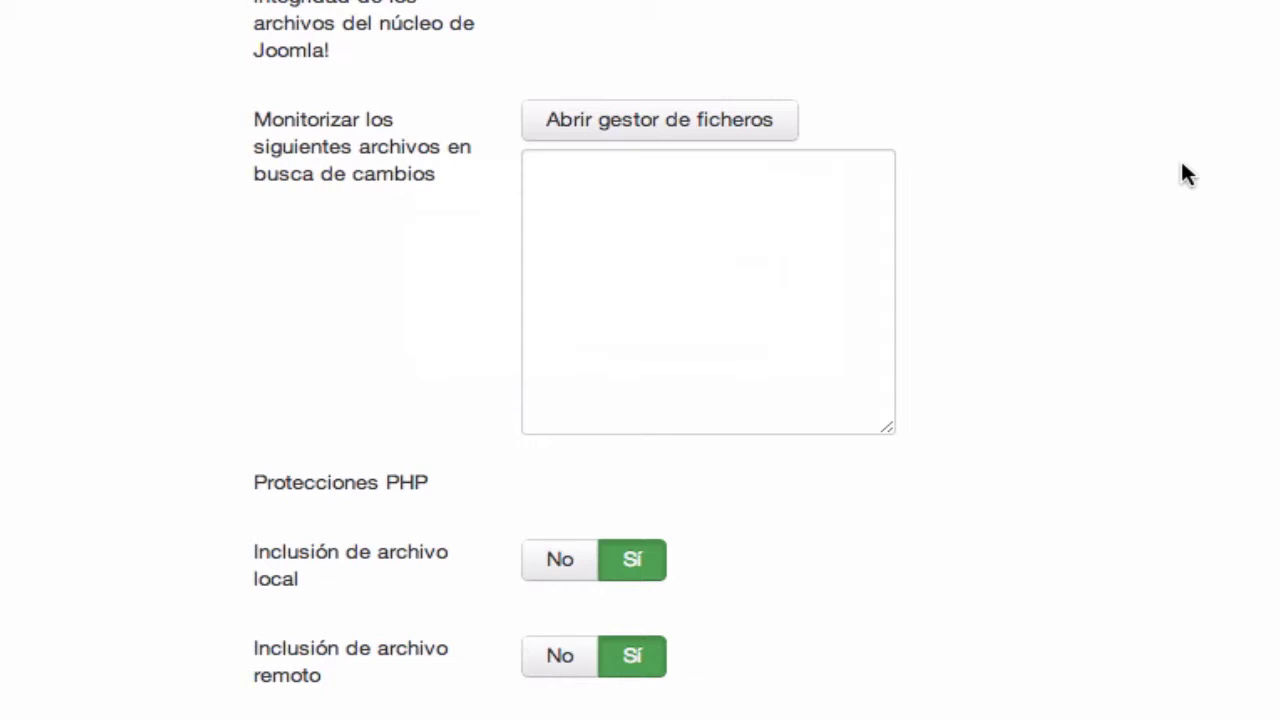
pyautogui.click(750, 131)
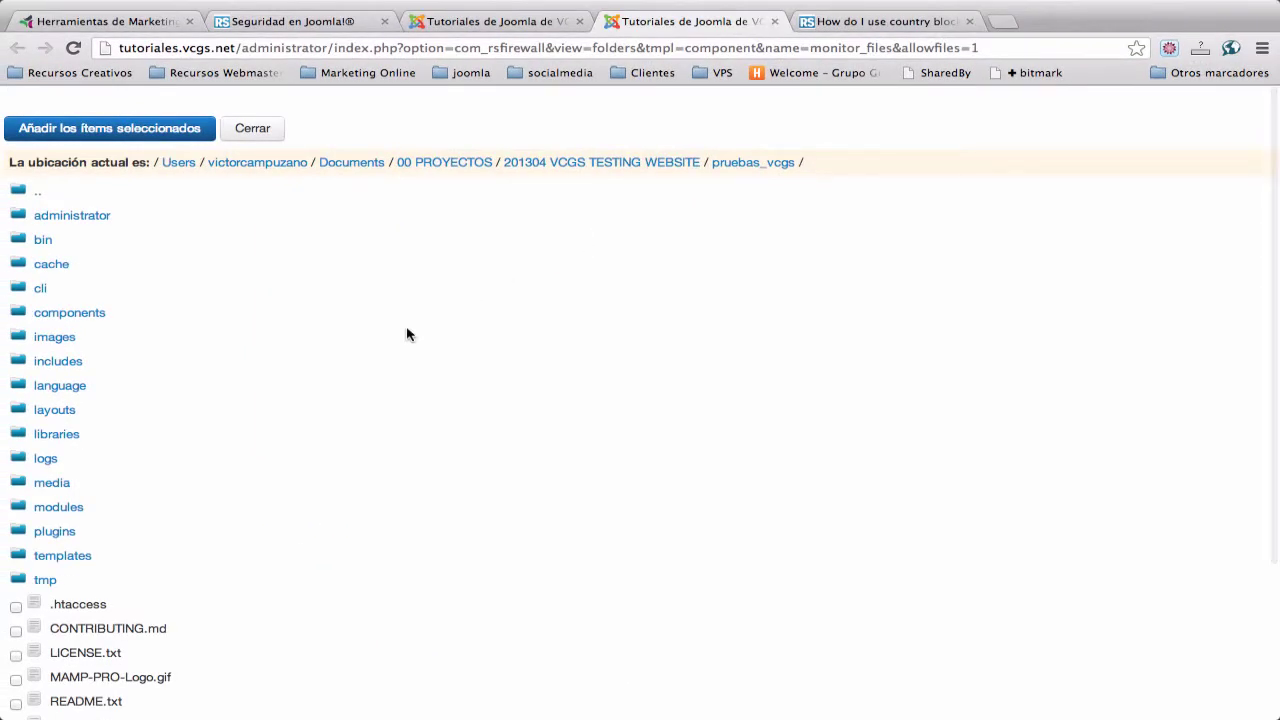
pyautogui.scroll(-3, 403, 334)
pyautogui.click(15, 404)
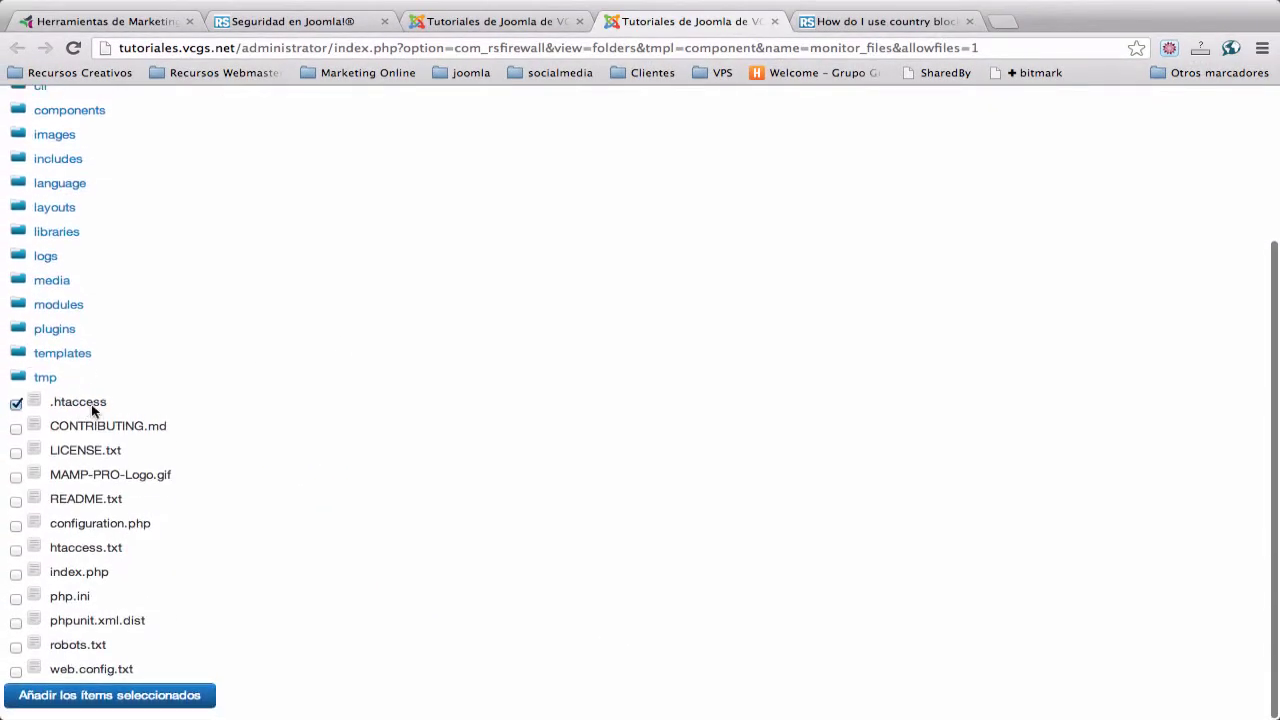
pyautogui.click(16, 576)
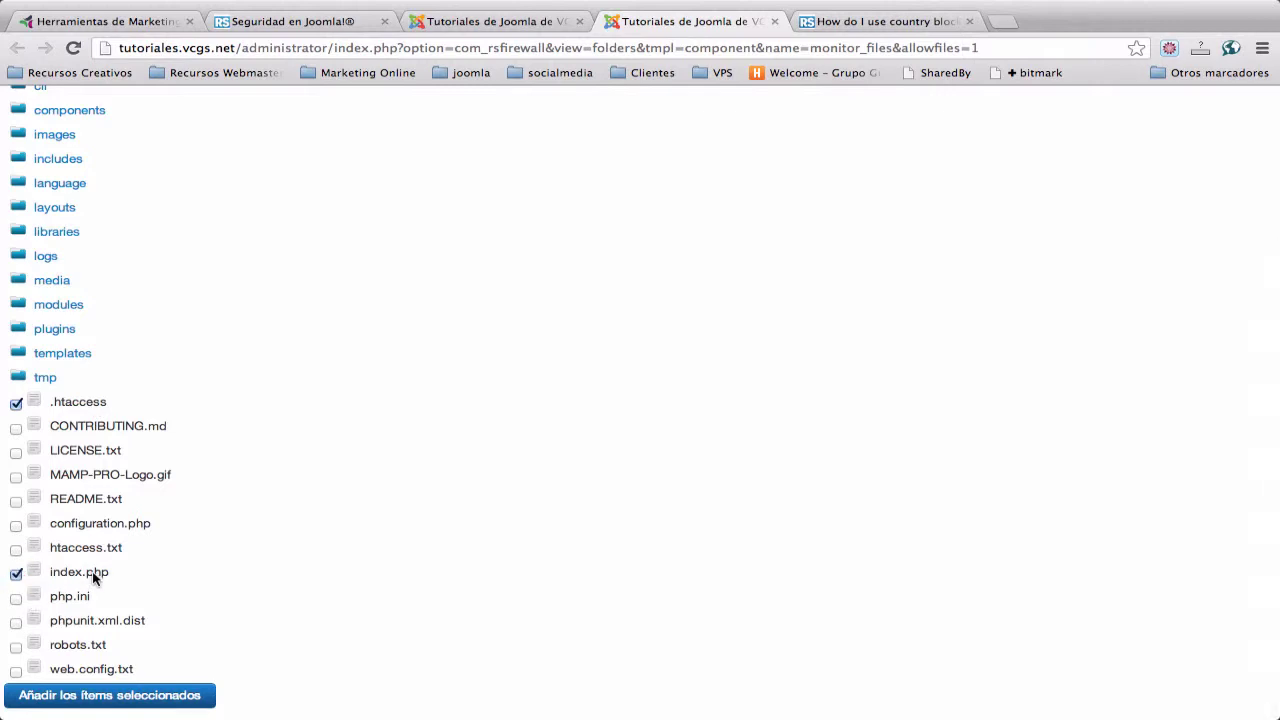
pyautogui.click(150, 697)
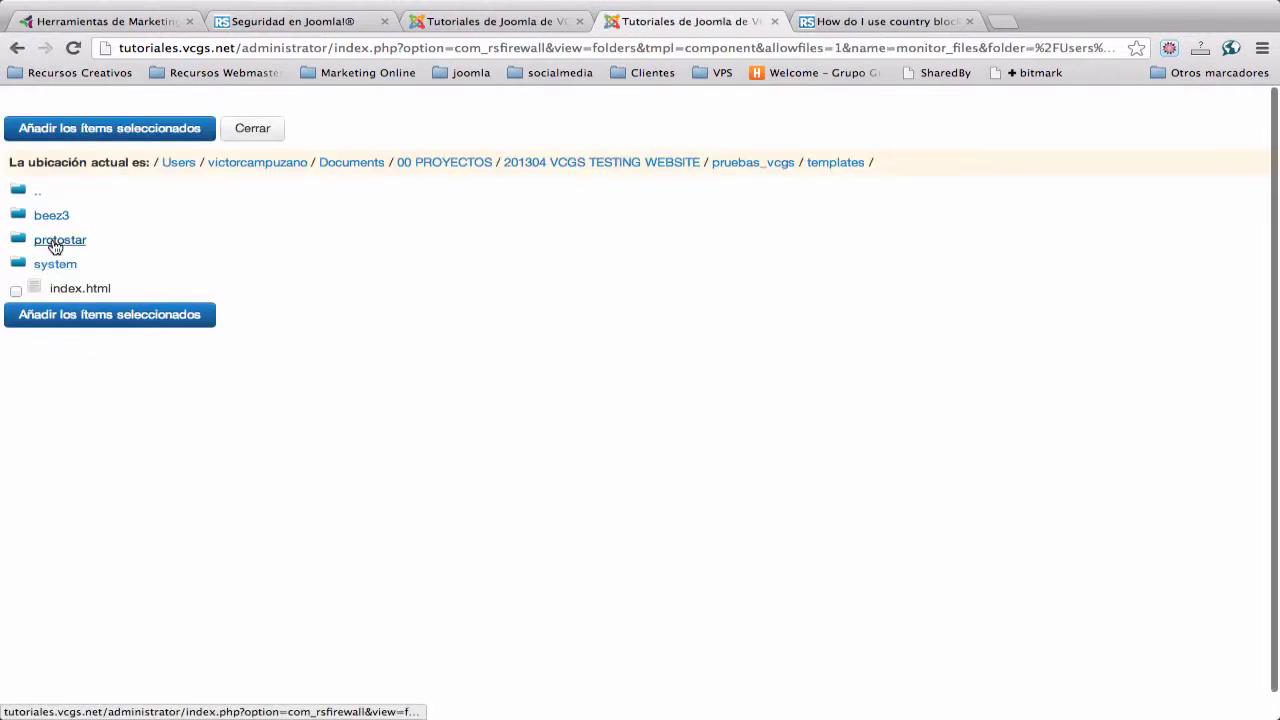
# Step: Add index.php, error.php and component.php from the templates/protostar folder to the monitored files and close the file manager
pyautogui.click(55, 242)
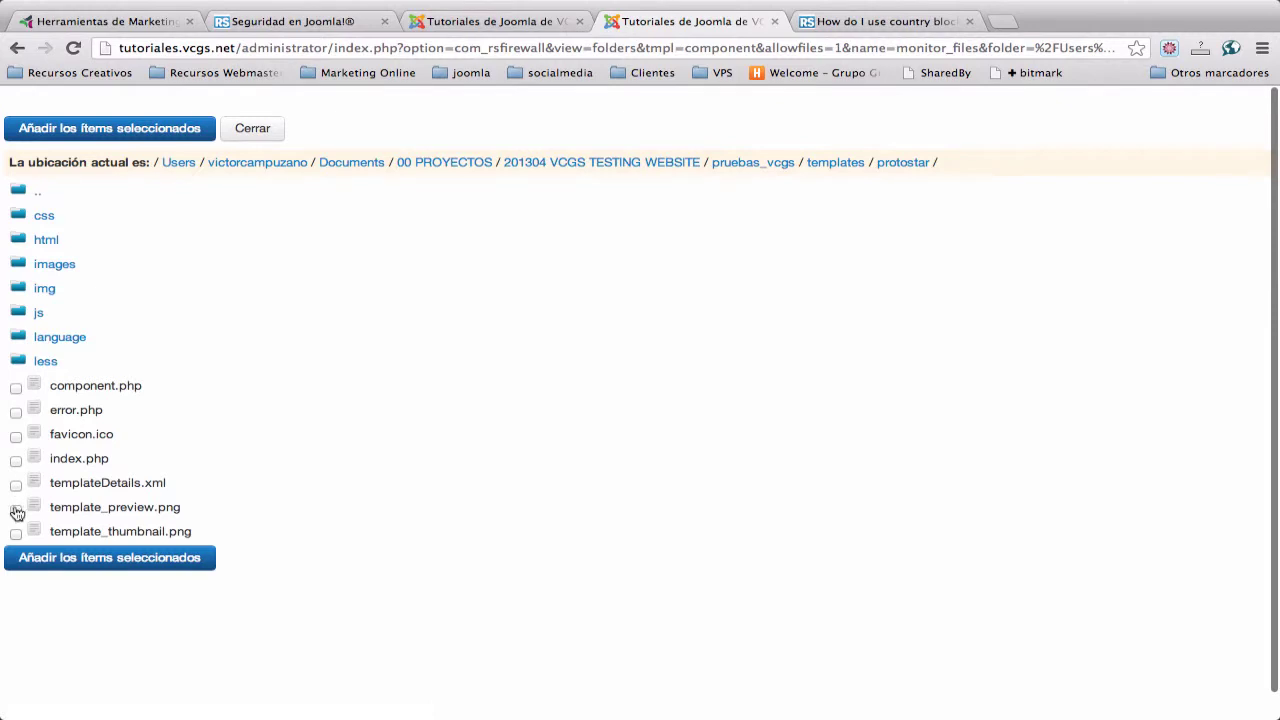
pyautogui.click(16, 460)
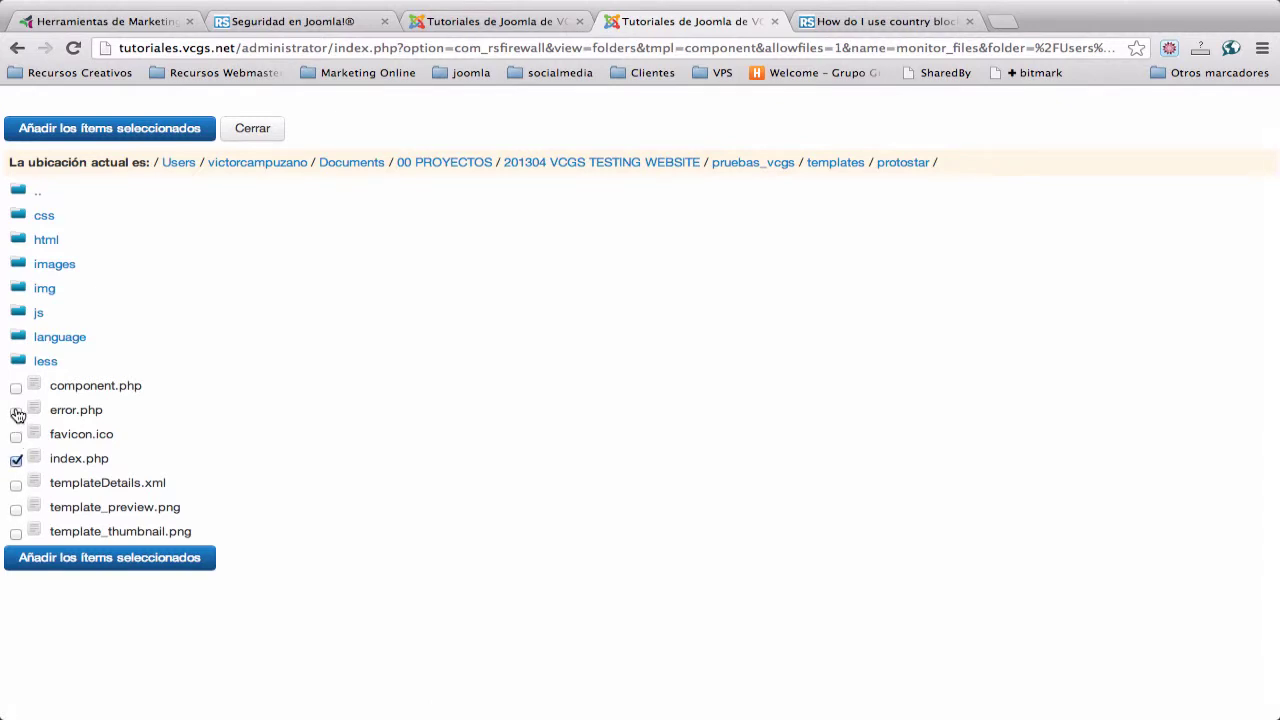
pyautogui.click(16, 412)
pyautogui.click(16, 388)
pyautogui.click(253, 130)
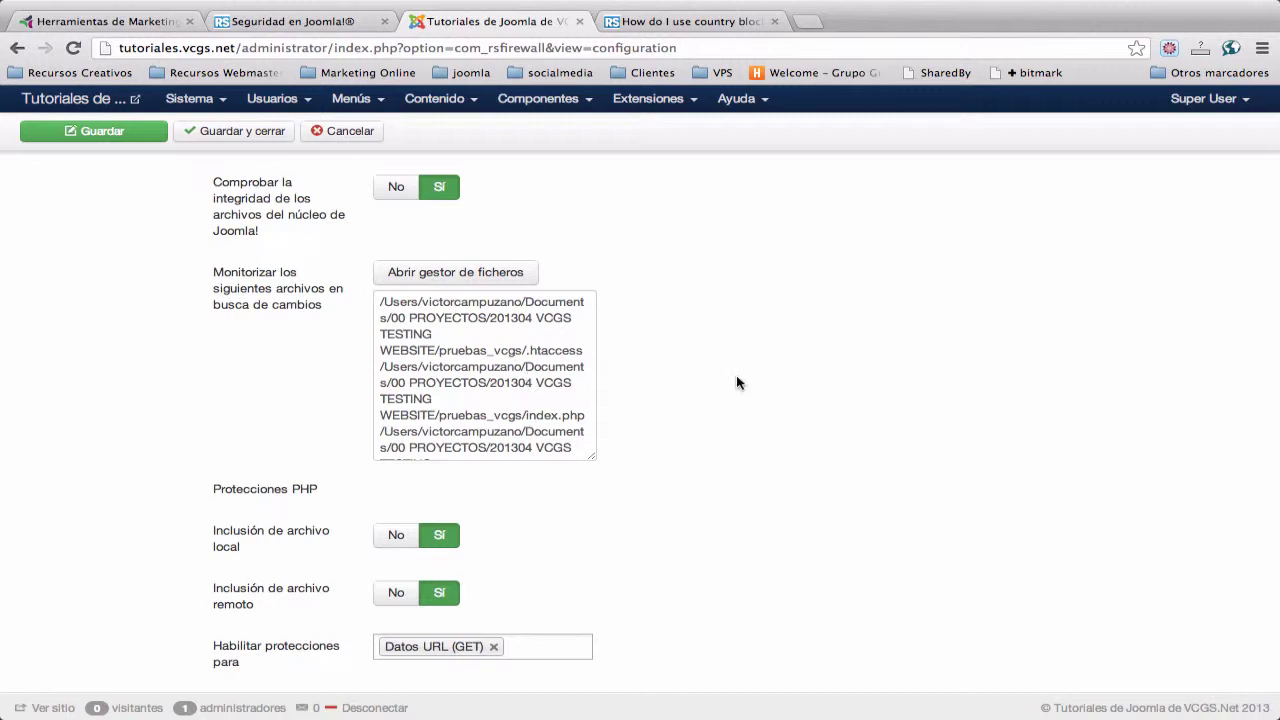
# Step: Review the local and remote file inclusion options and extend the PHP protections to form data (POST)
pyautogui.scroll(-3, 737, 383)
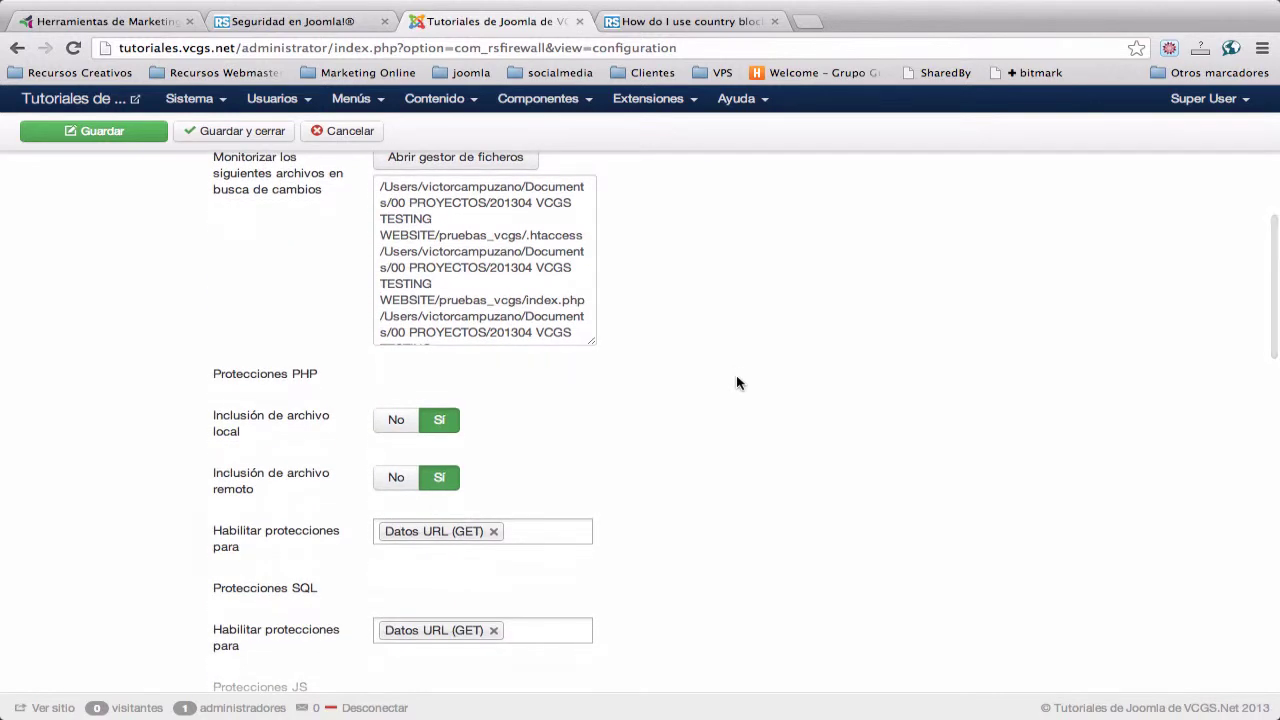
pyautogui.scroll(-1, 737, 383)
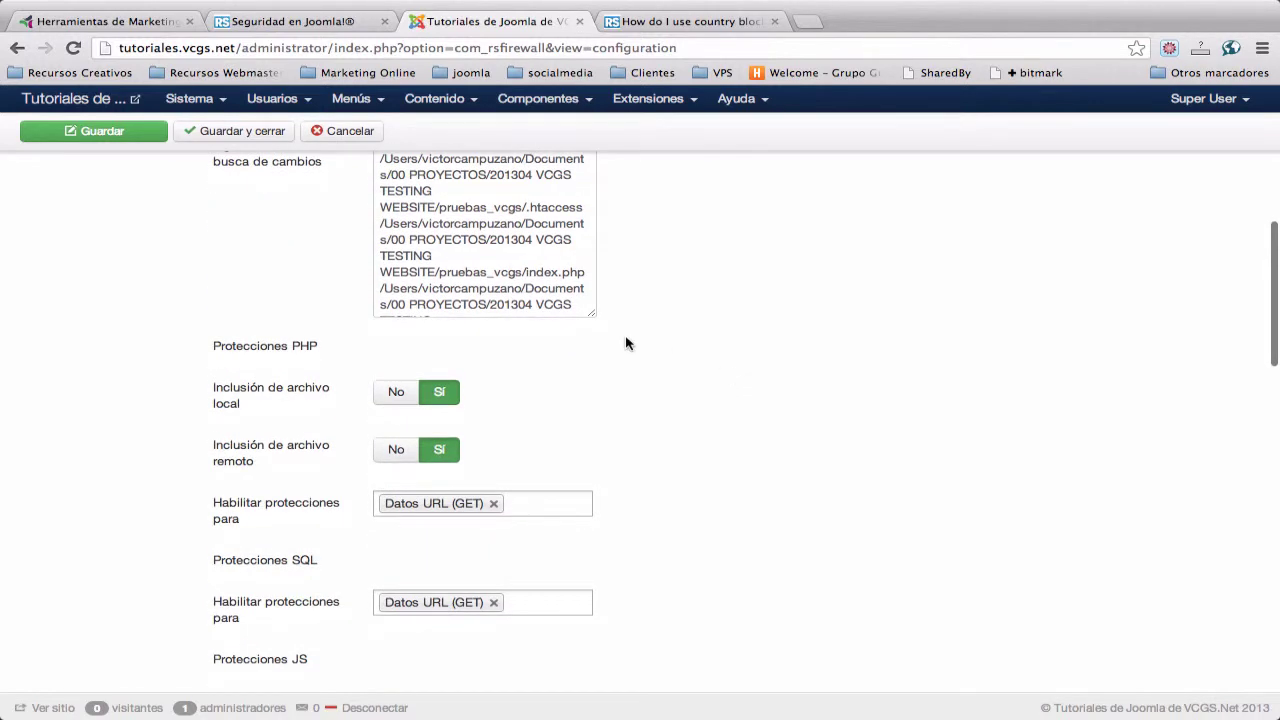
pyautogui.scroll(1, 626, 343)
pyautogui.scroll(-5, 697, 314)
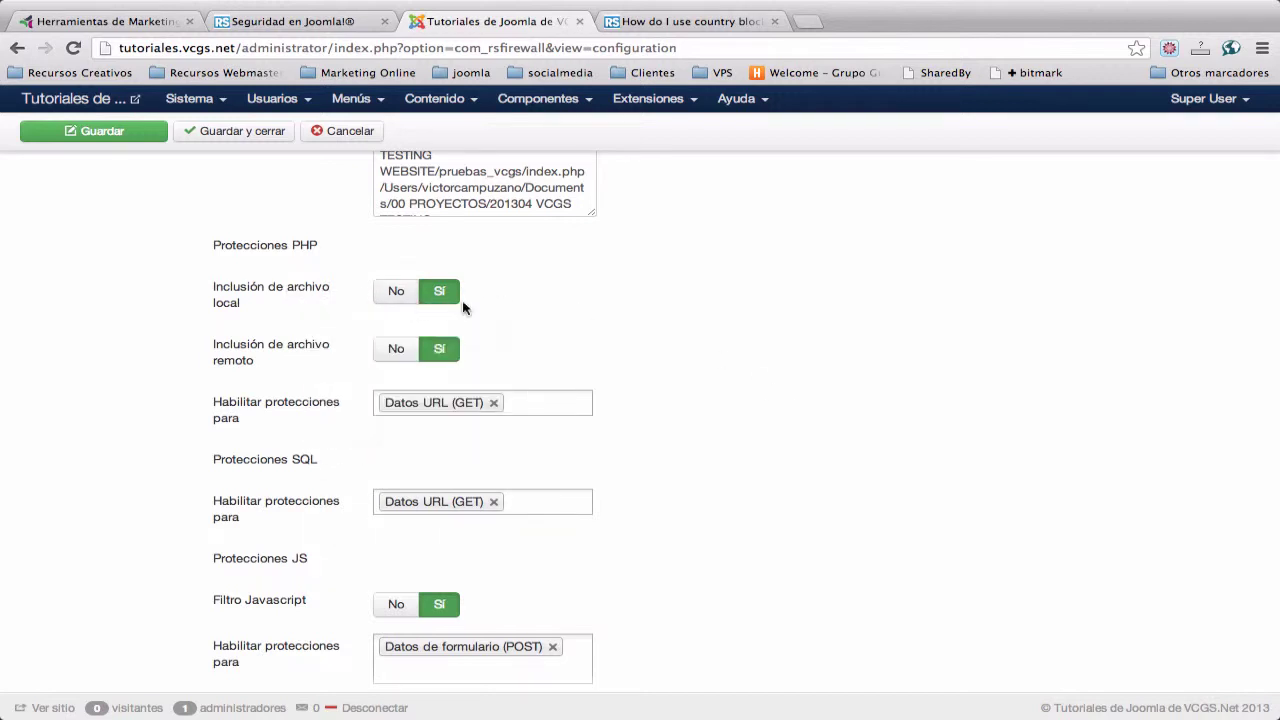
pyautogui.moveTo(309, 353)
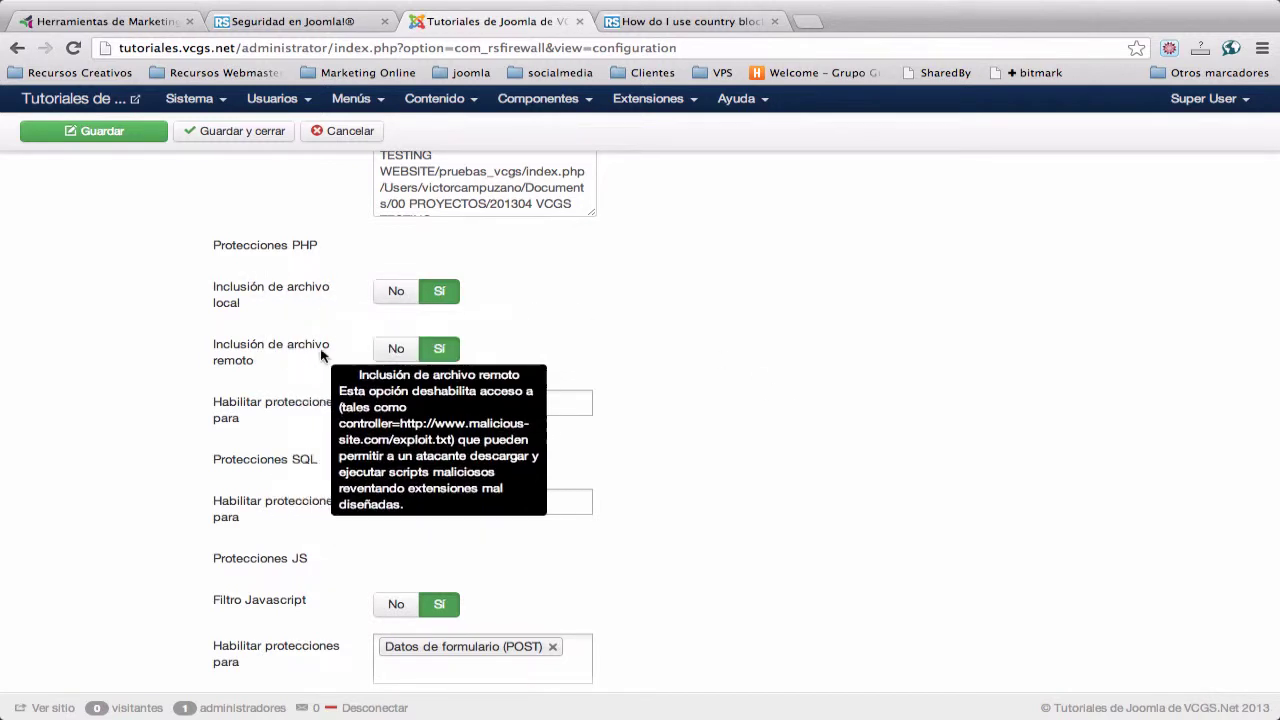
pyautogui.scroll(-3, 750, 370)
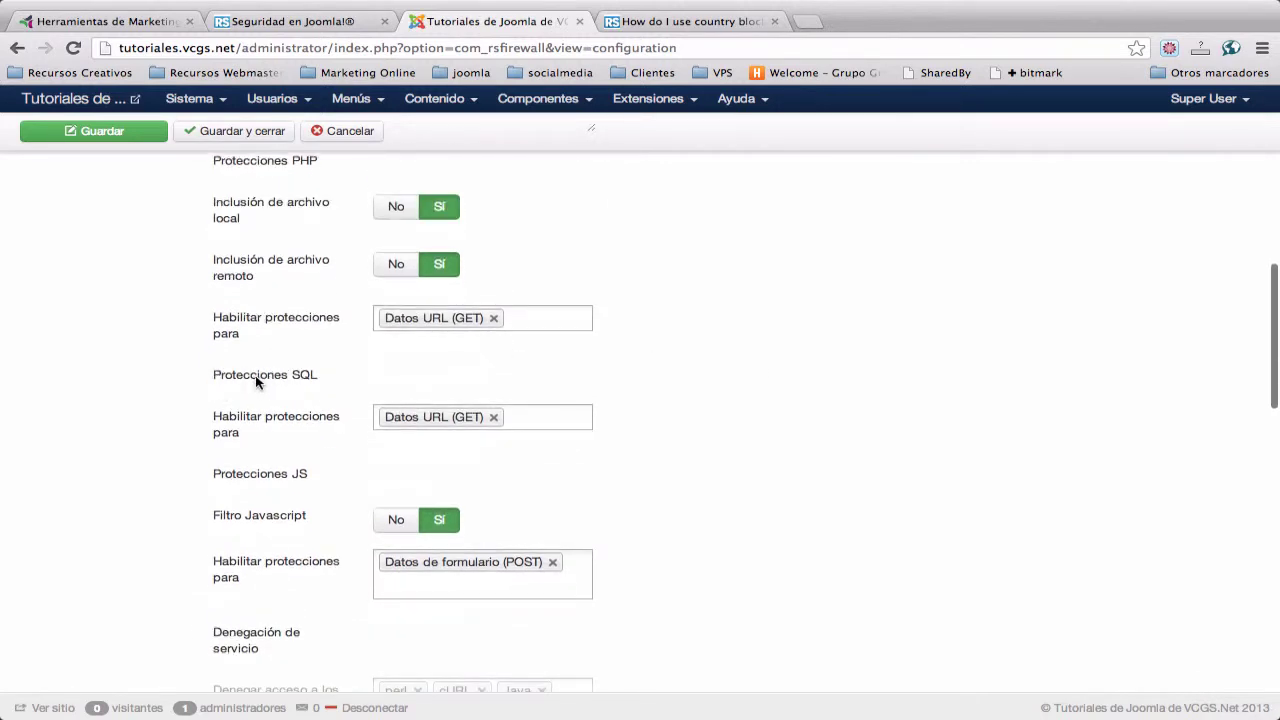
pyautogui.click(526, 320)
pyautogui.click(509, 351)
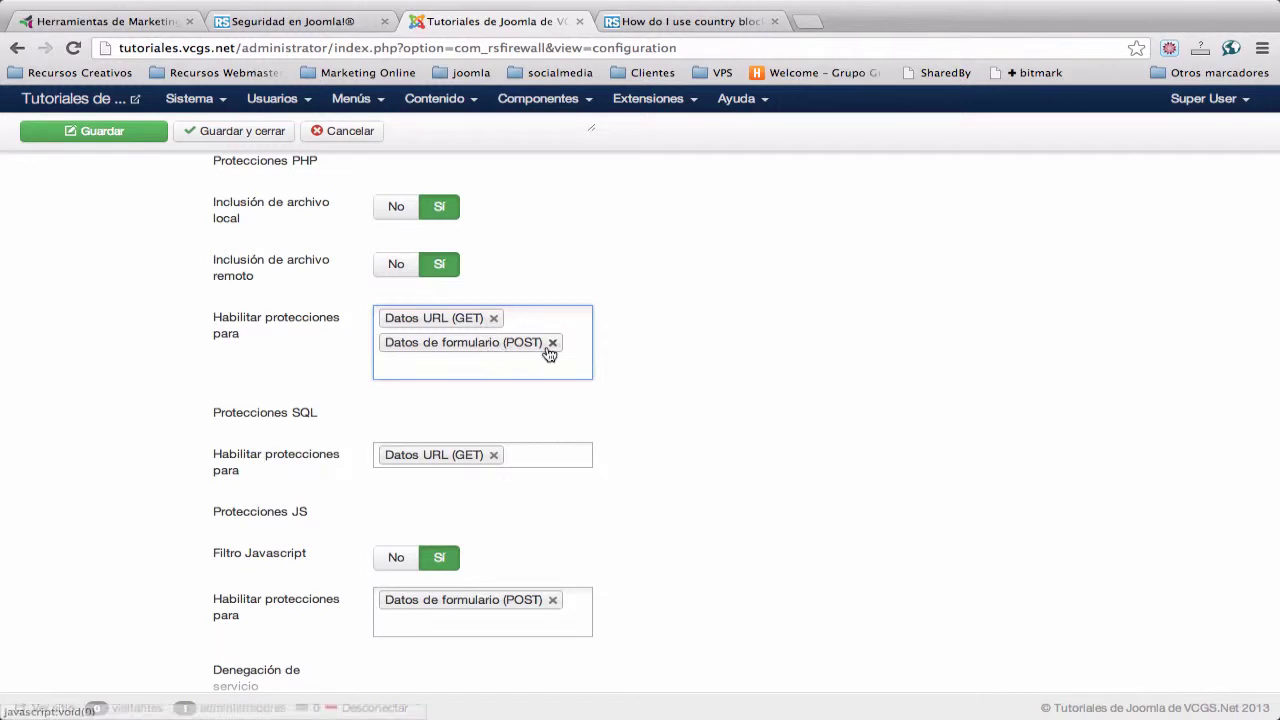
# Step: Extend the SQL protections to form data (POST)
pyautogui.scroll(-2, 731, 360)
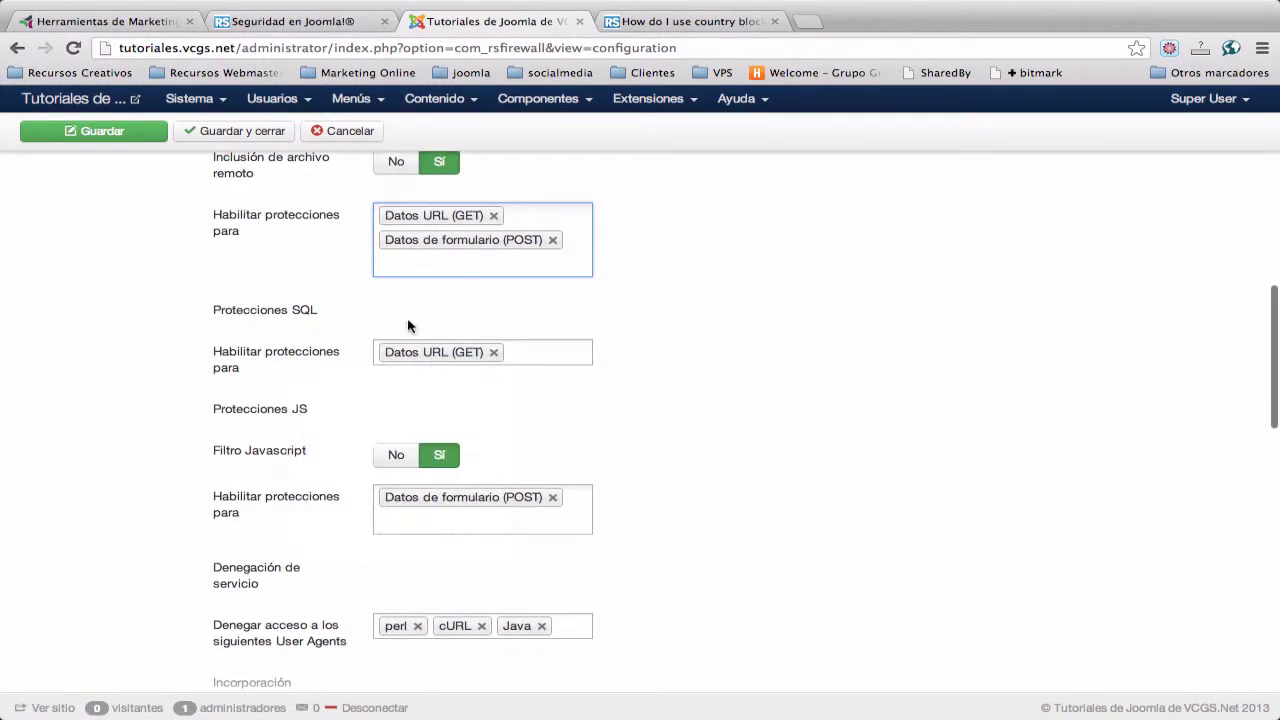
pyautogui.click(587, 358)
pyautogui.click(552, 376)
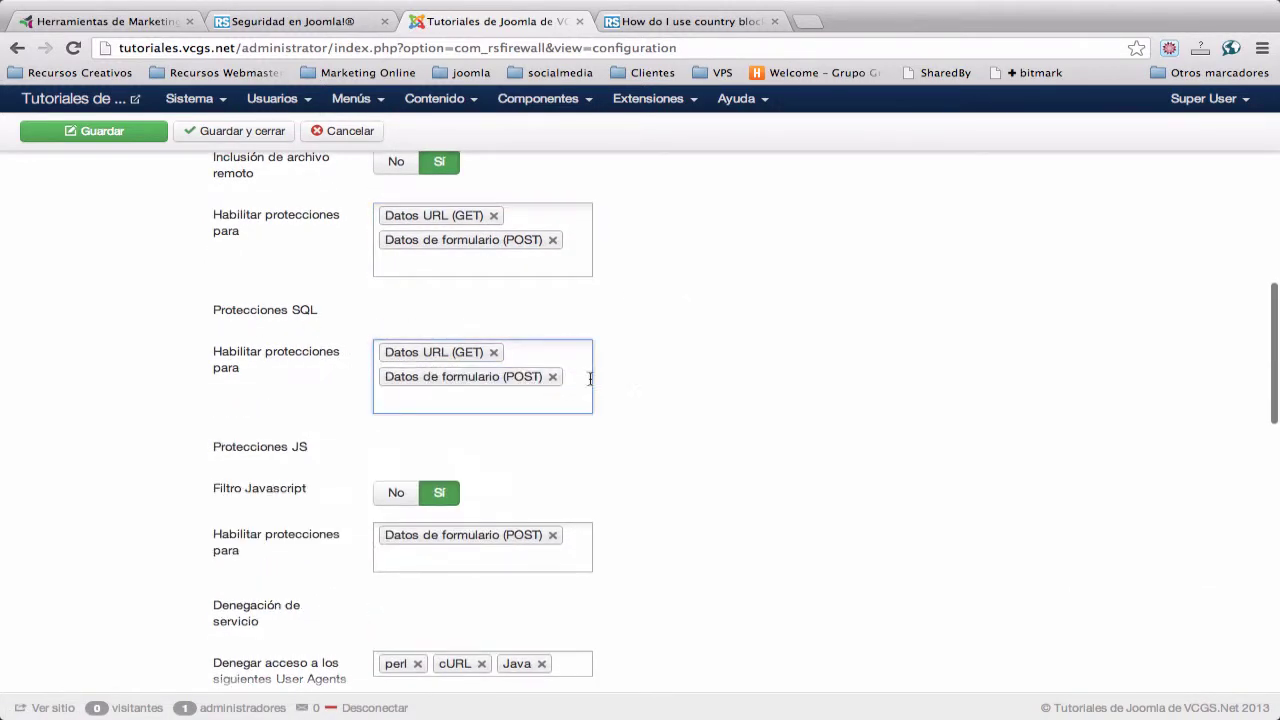
# Step: Extend the JavaScript protections to URL data (GET)
pyautogui.scroll(-2, 741, 337)
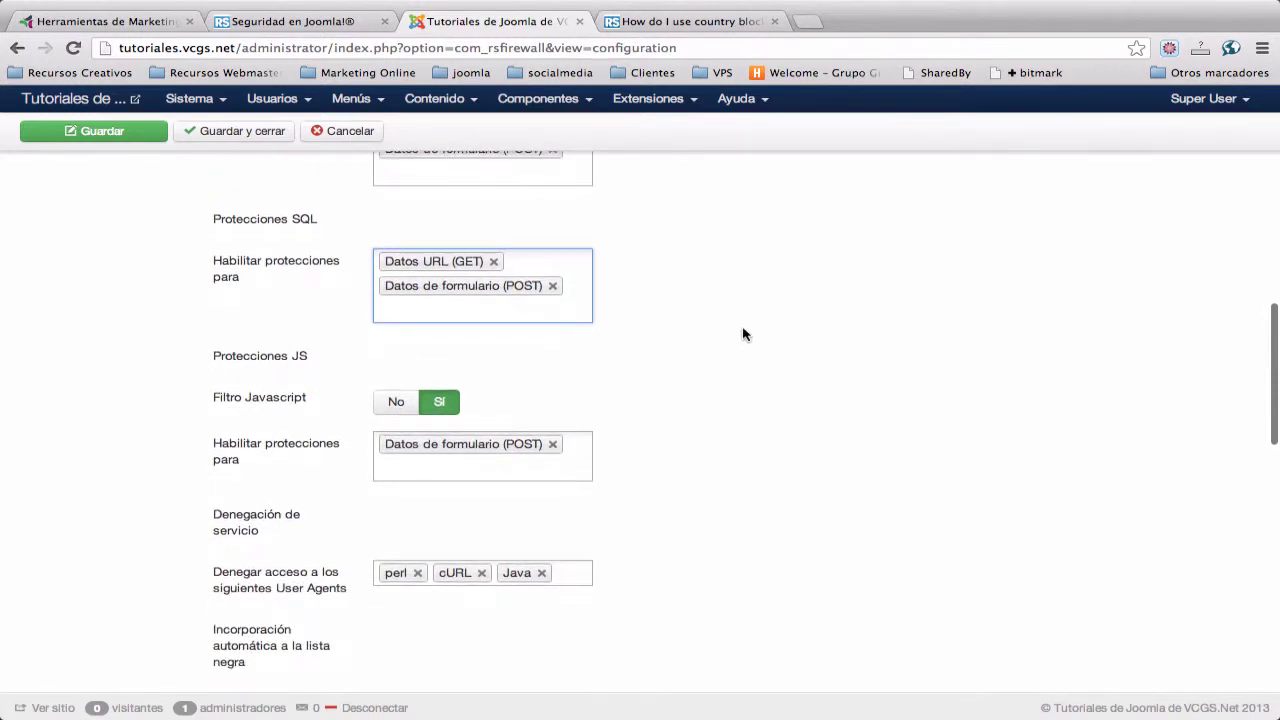
pyautogui.scroll(-2, 743, 334)
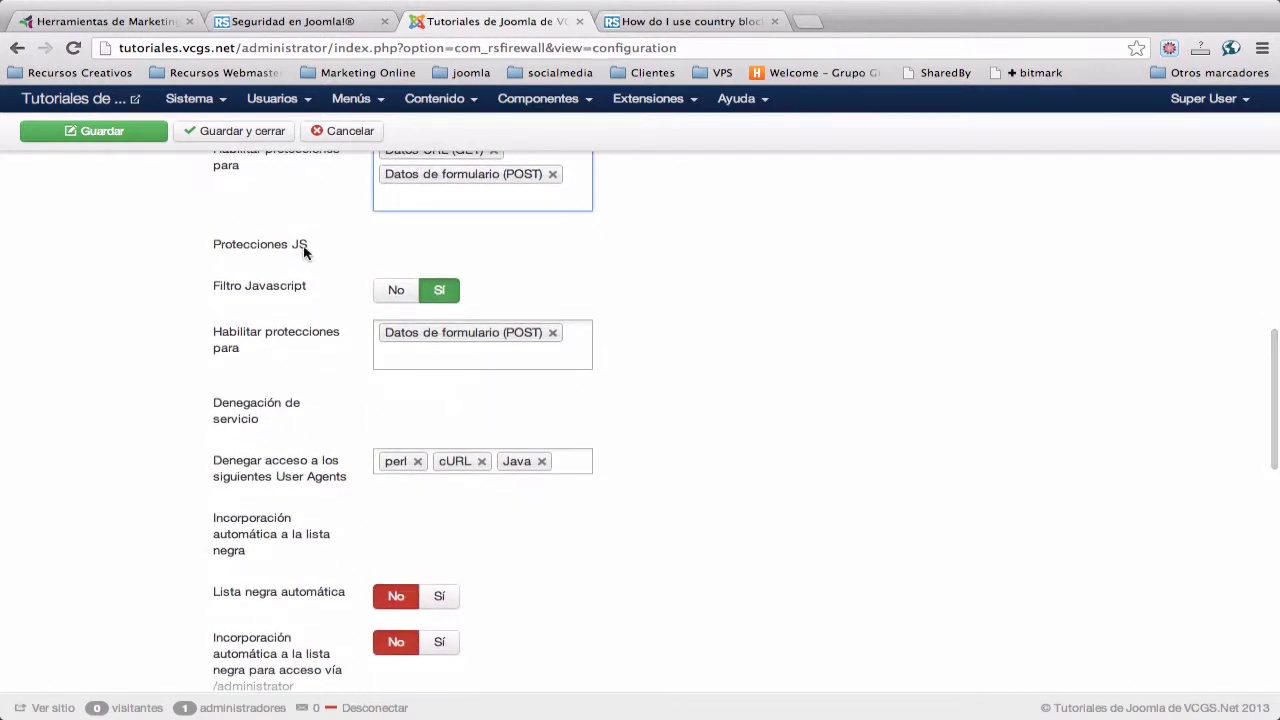
pyautogui.click(570, 355)
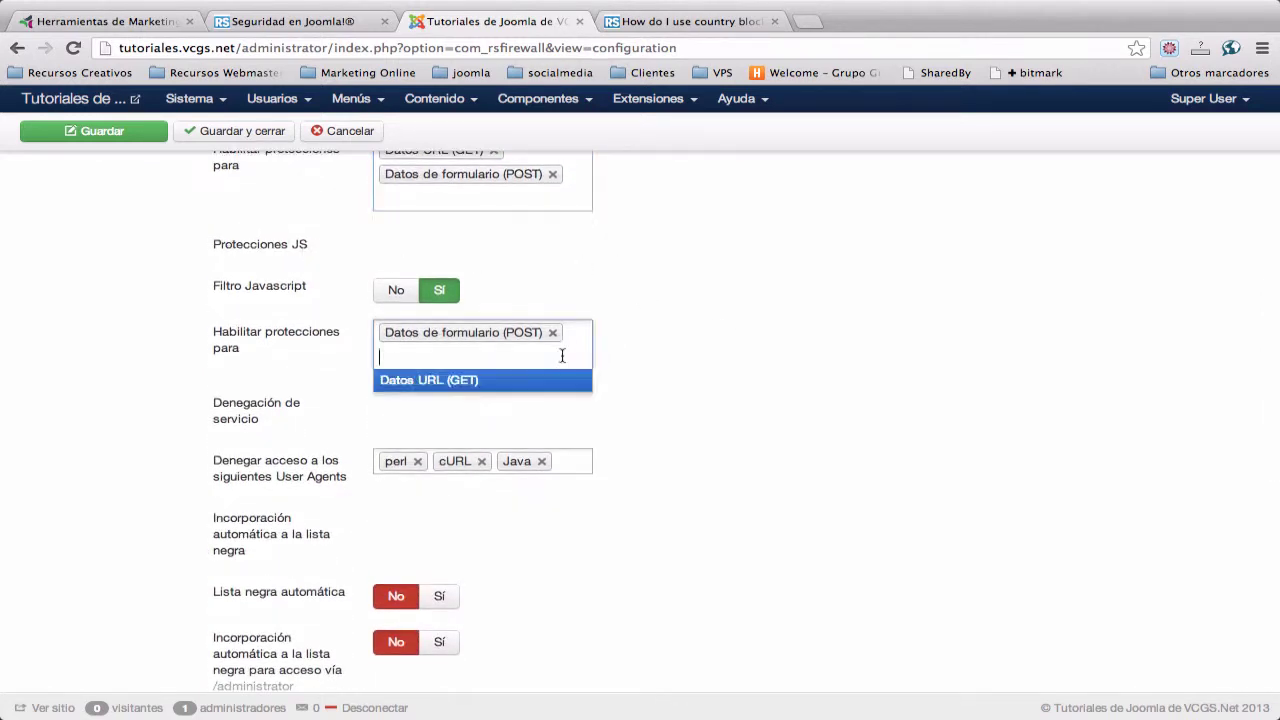
pyautogui.click(410, 385)
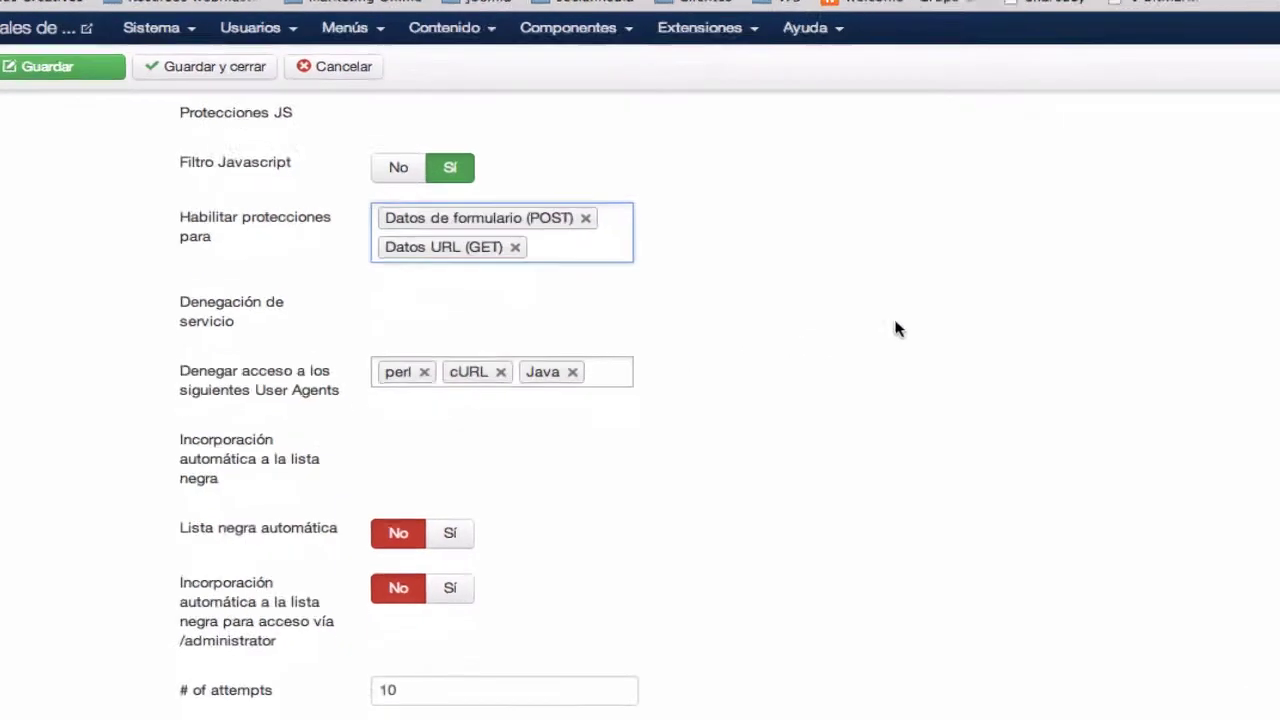
# Step: Add empty user agents to the user agents that are denied access in the denial of service settings
pyautogui.moveTo(255, 475)
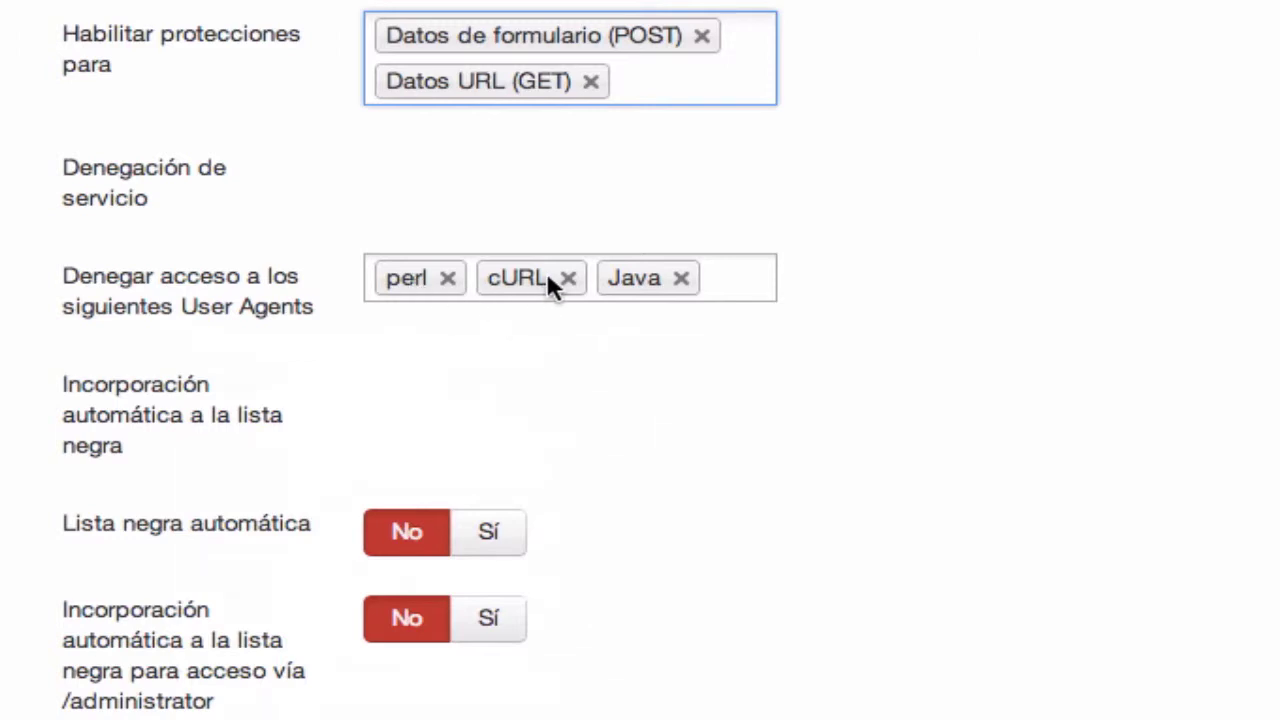
pyautogui.click(716, 278)
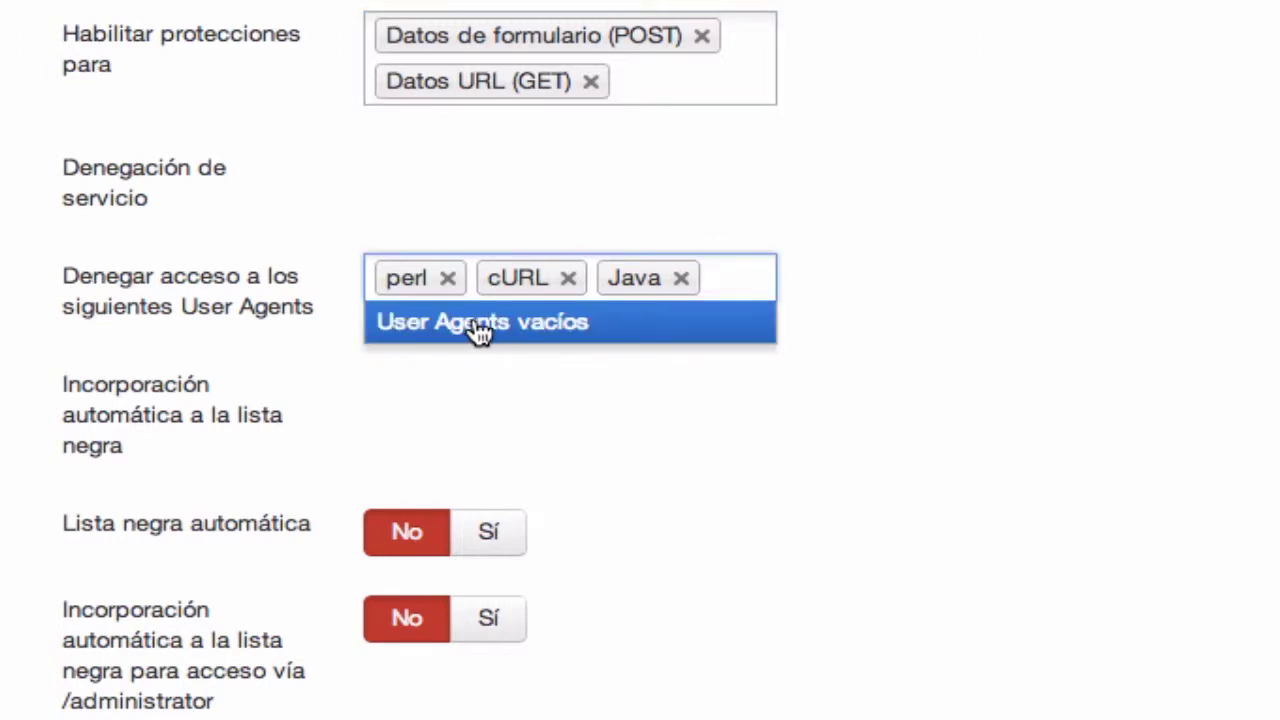
pyautogui.click(568, 328)
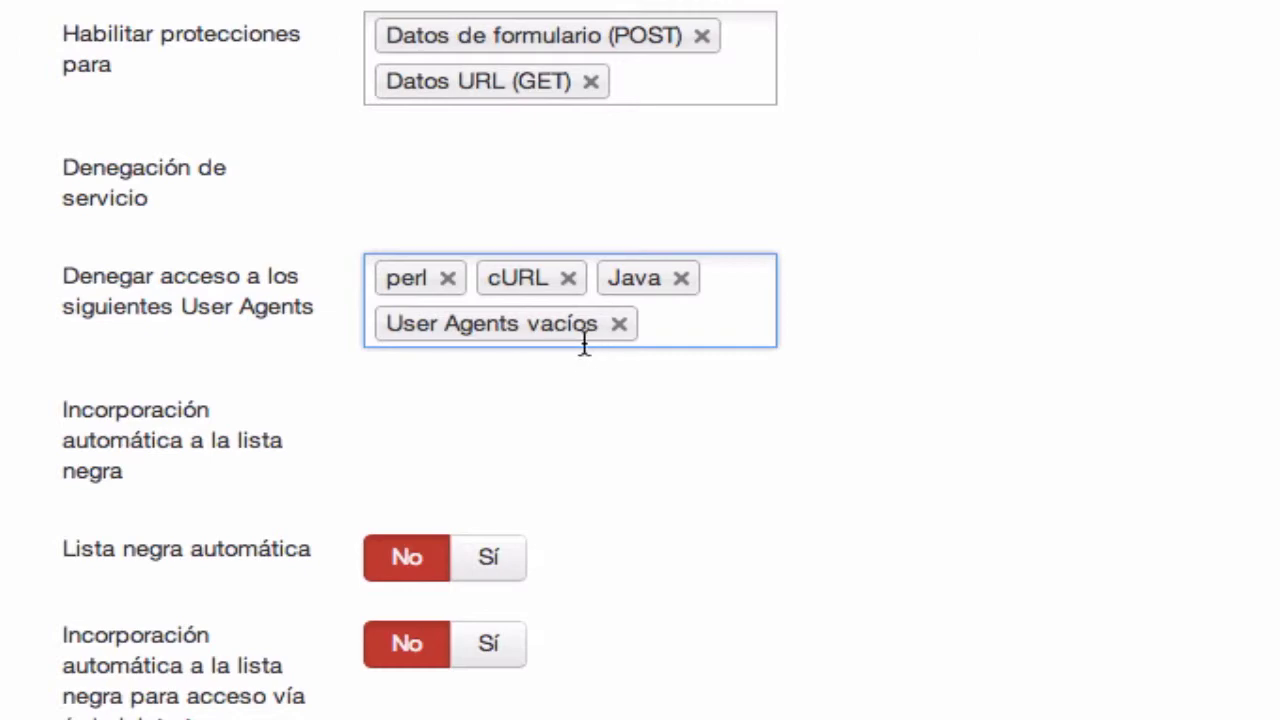
# Step: Enable the automatic blacklist and automatic blacklisting for /administrator access, and review the number of attempts setting
pyautogui.scroll(-3, 941, 433)
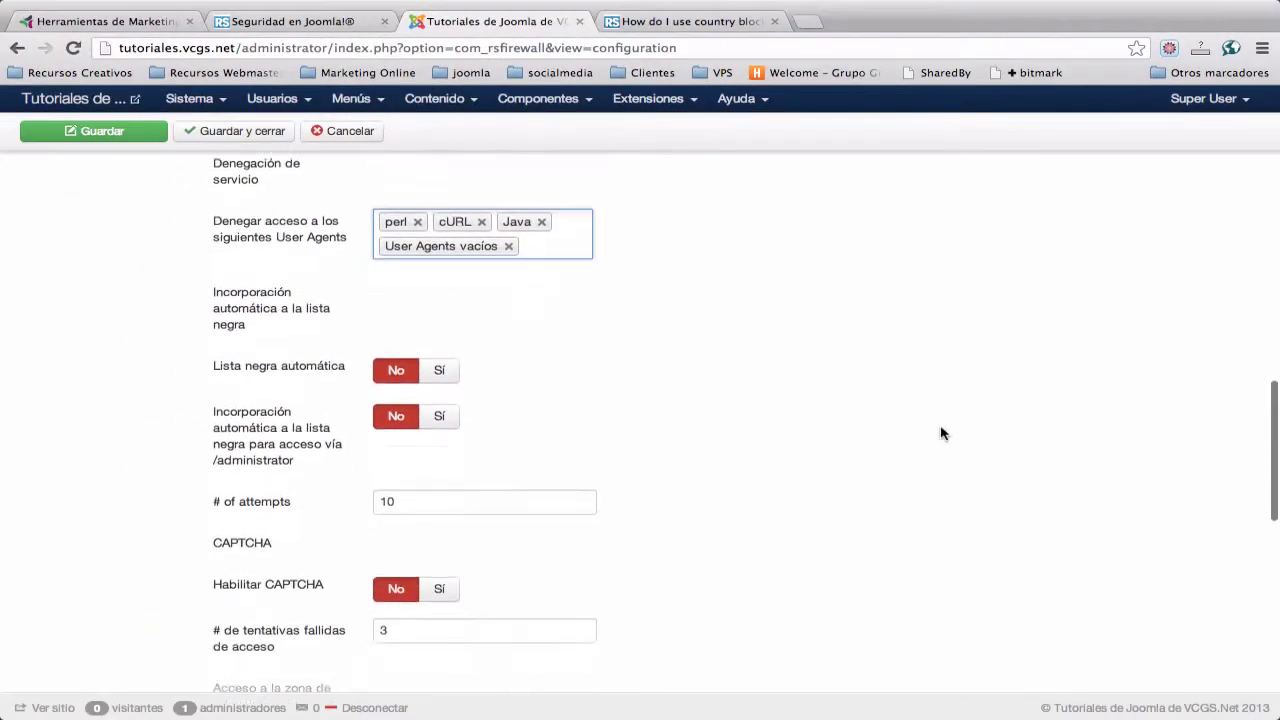
pyautogui.scroll(-1, 941, 433)
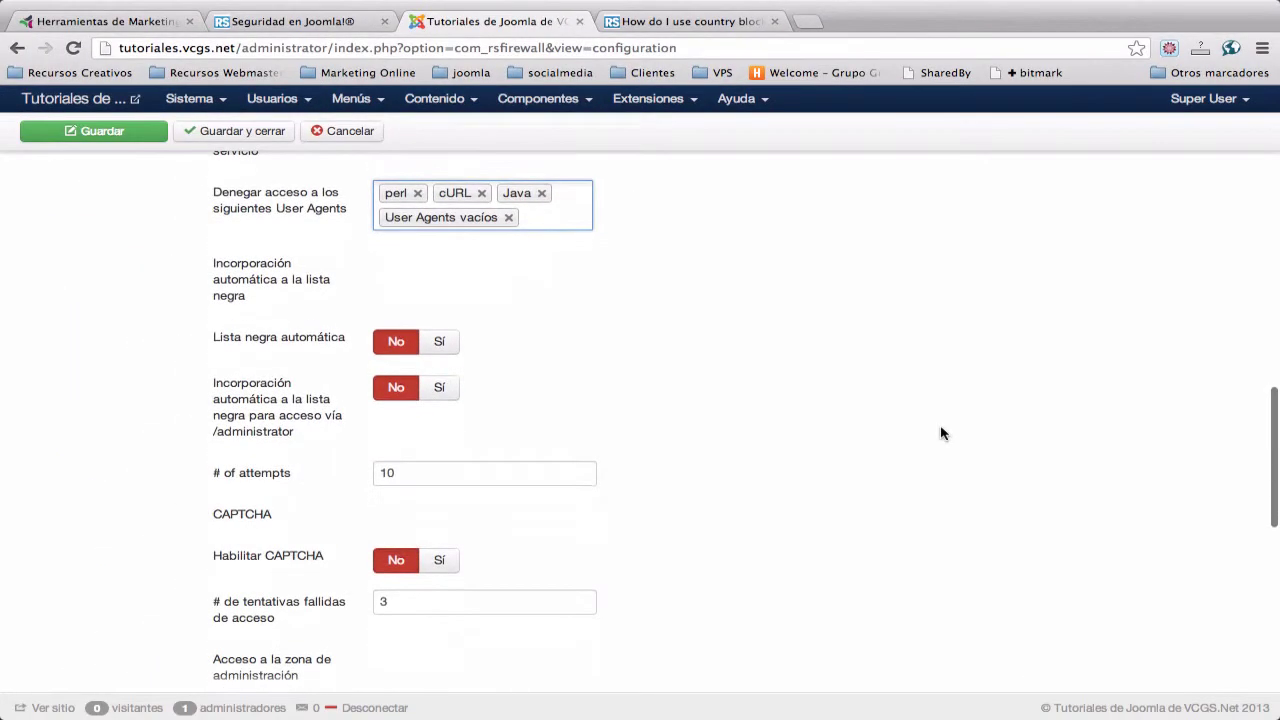
pyautogui.click(442, 341)
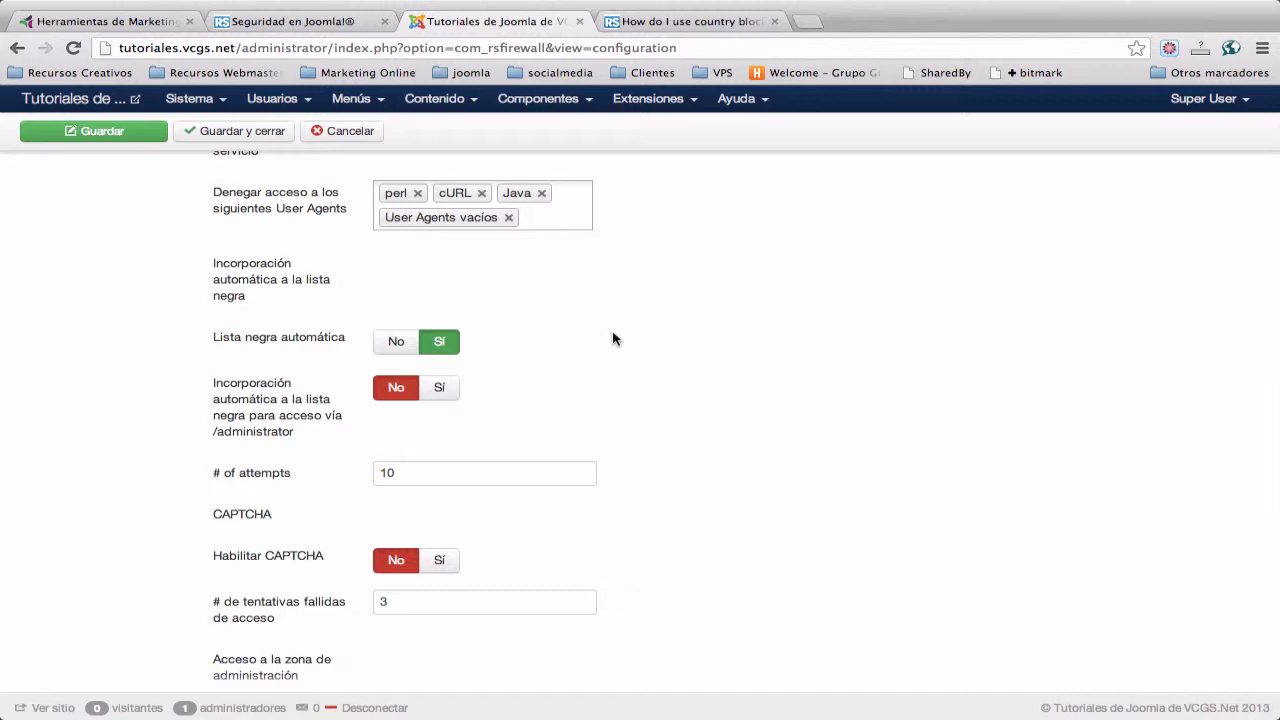
pyautogui.scroll(-2, 600, 338)
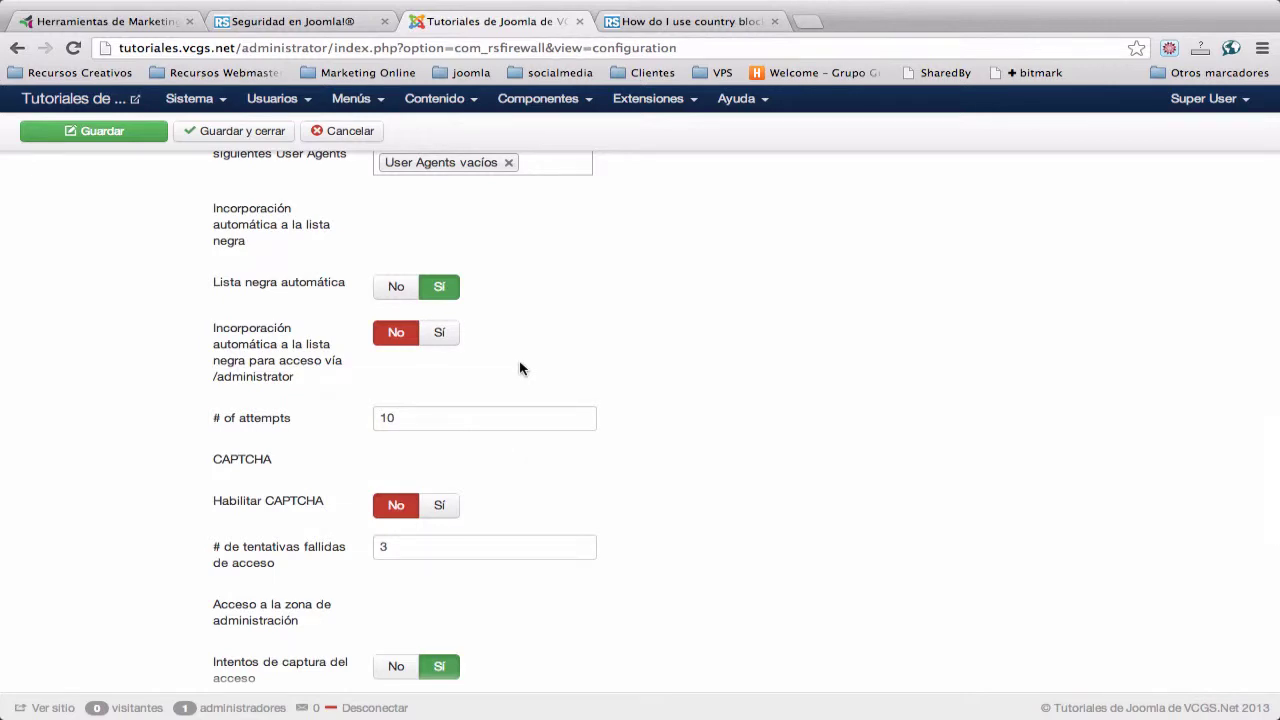
pyautogui.moveTo(266, 354)
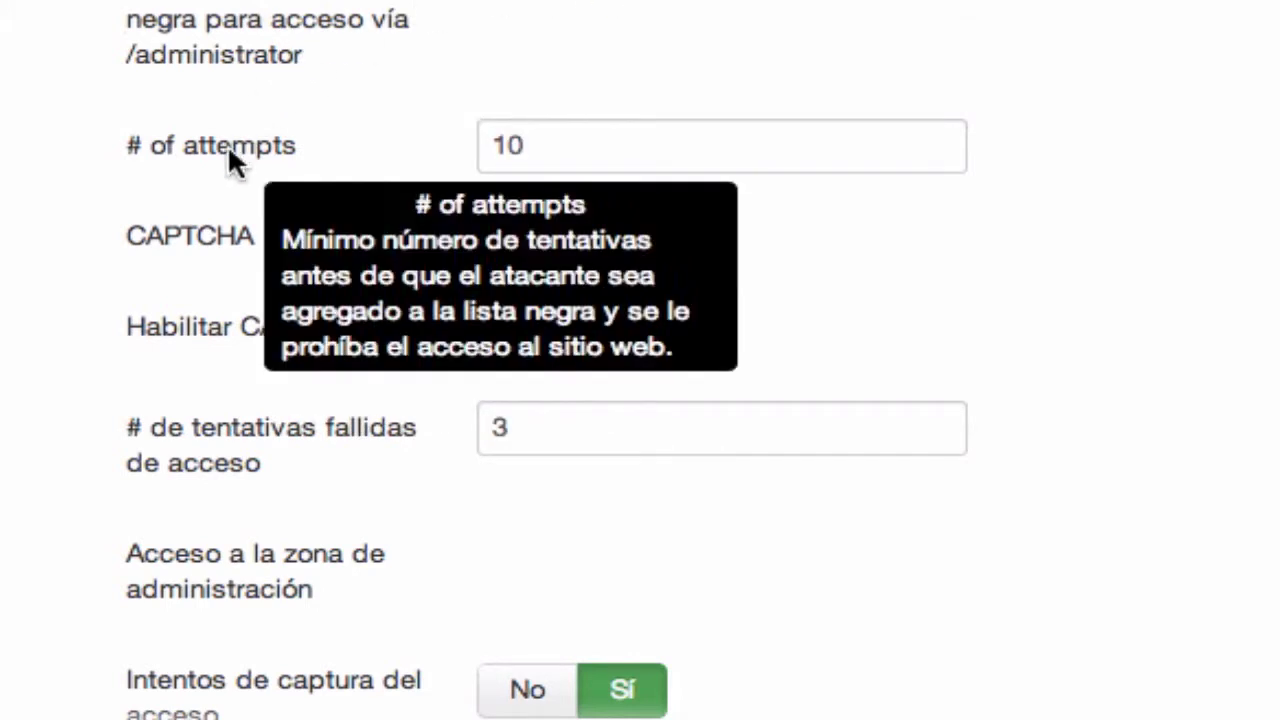
pyautogui.click(598, 140)
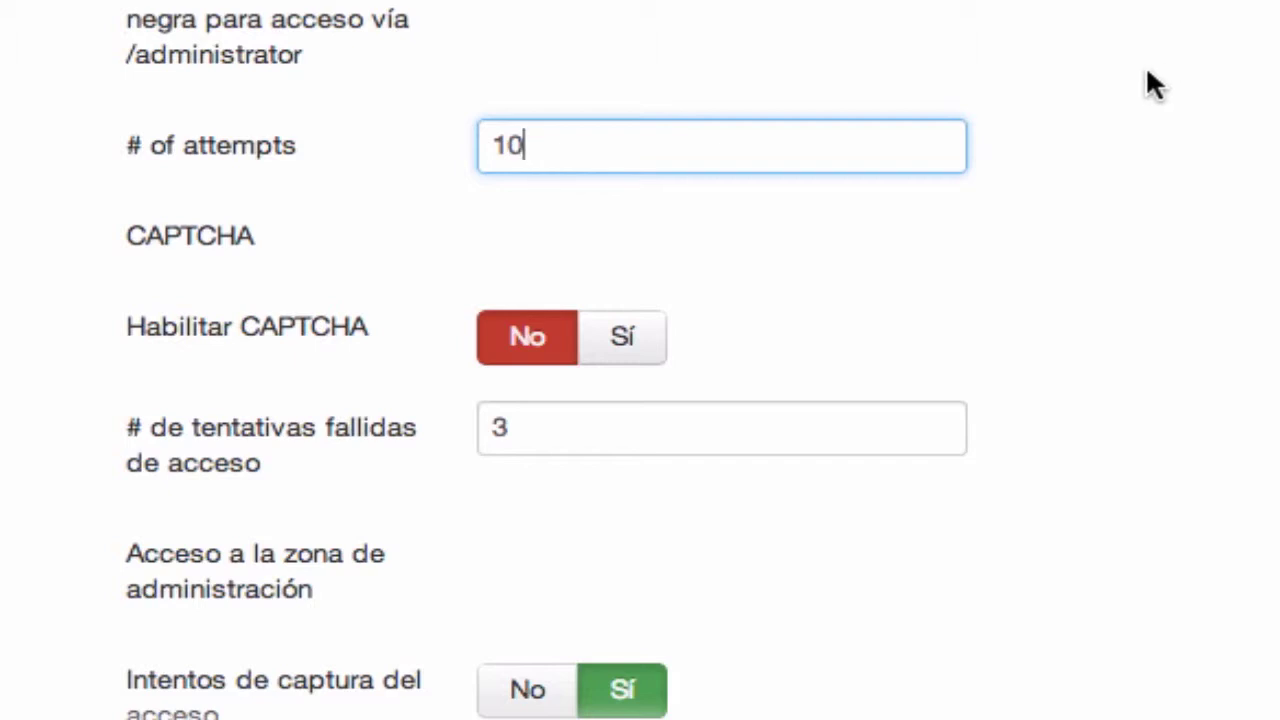
# Step: Enable CAPTCHA and check its setting for the number of failed login attempts
pyautogui.scroll(-5, 996, 104)
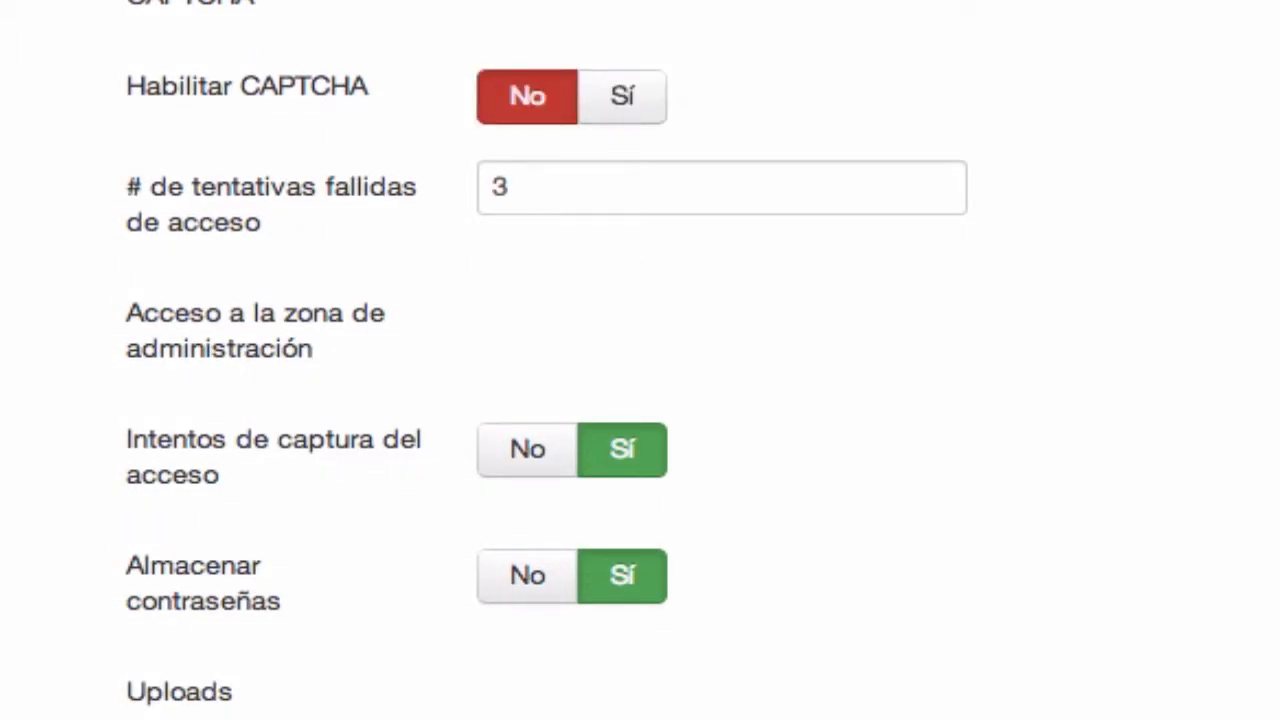
pyautogui.click(590, 97)
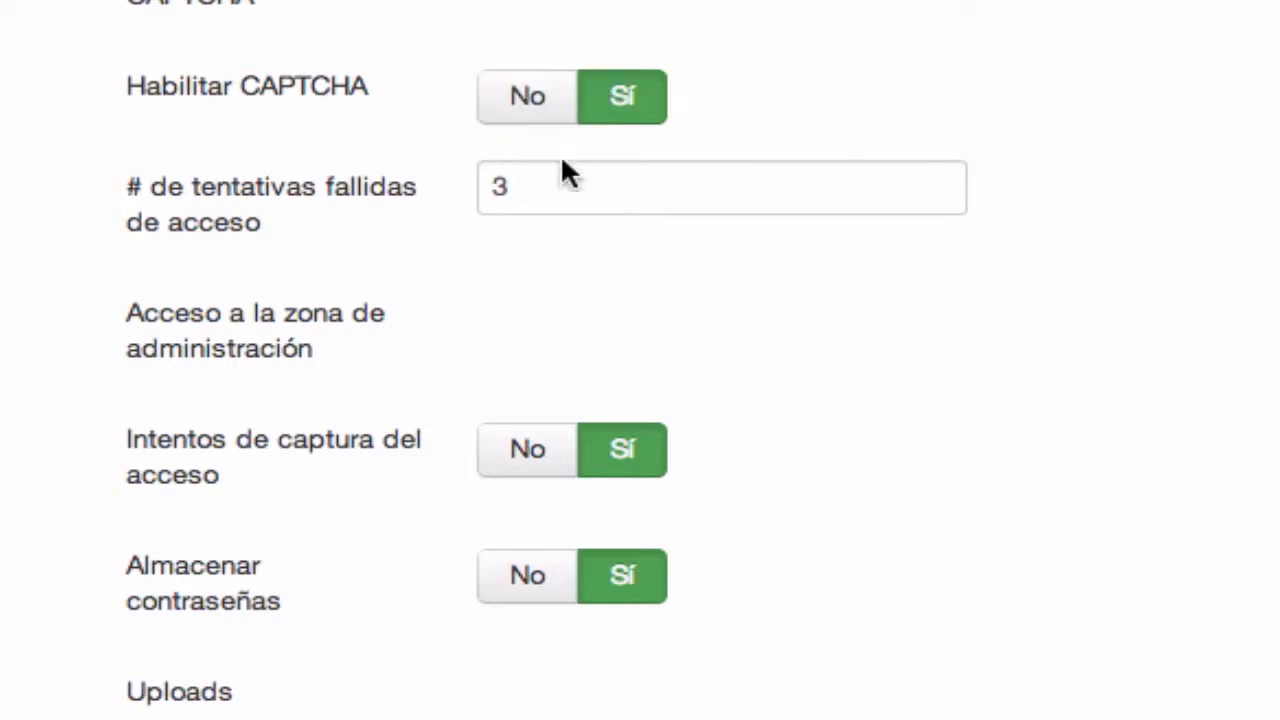
pyautogui.click(541, 195)
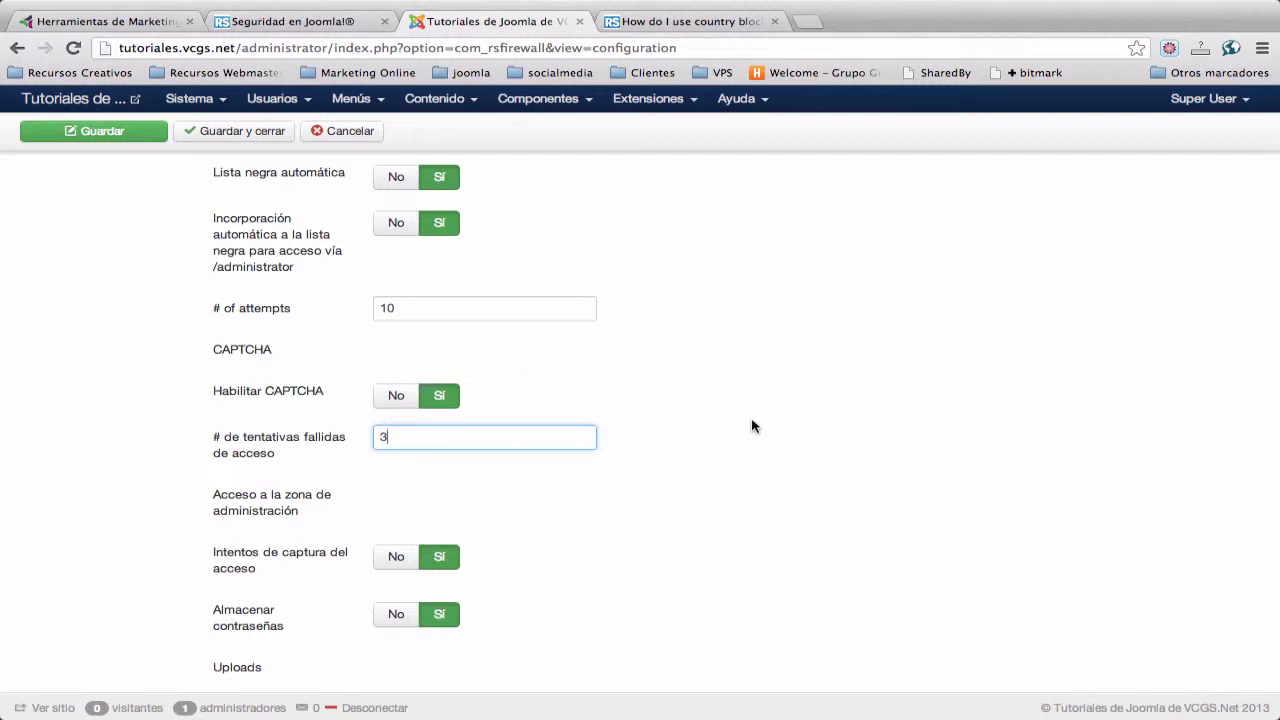
# Step: Review the settings for administrator login capture, password storage, upload filtering, multiple extensions and known malicious code
pyautogui.scroll(-4, 753, 427)
pyautogui.scroll(-3, 754, 425)
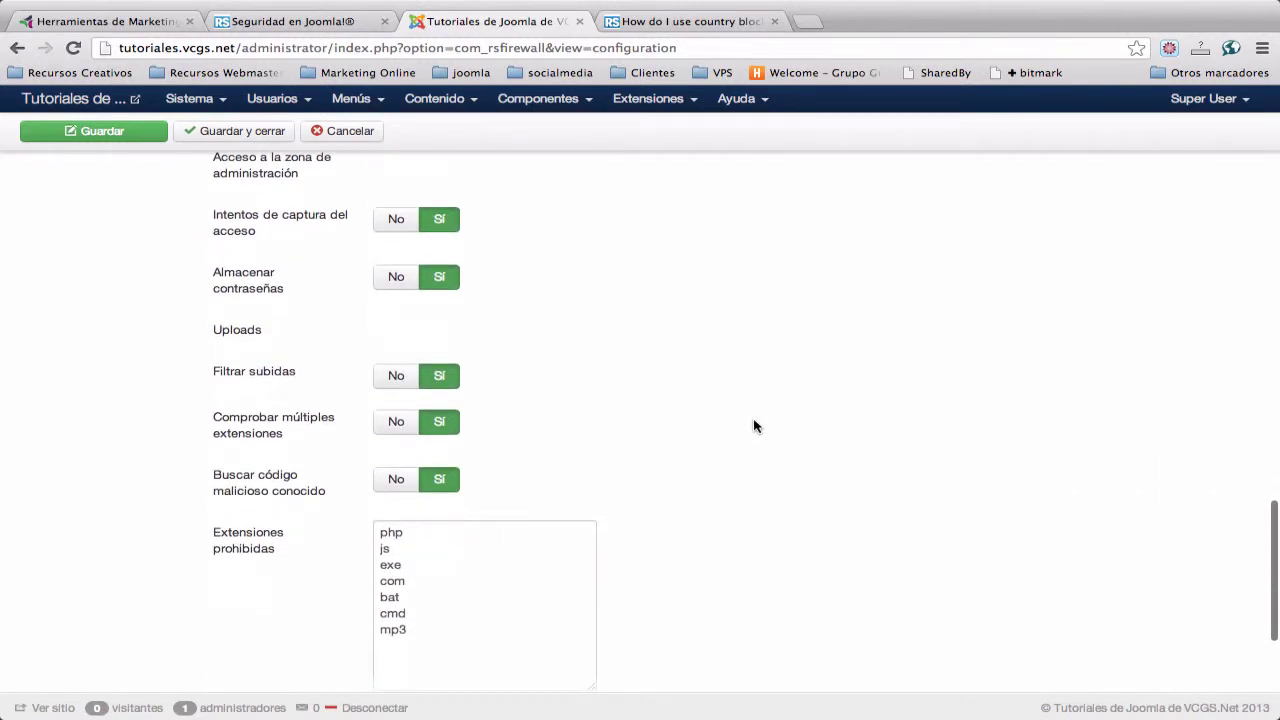
pyautogui.scroll(1, 754, 427)
pyautogui.moveTo(321, 258)
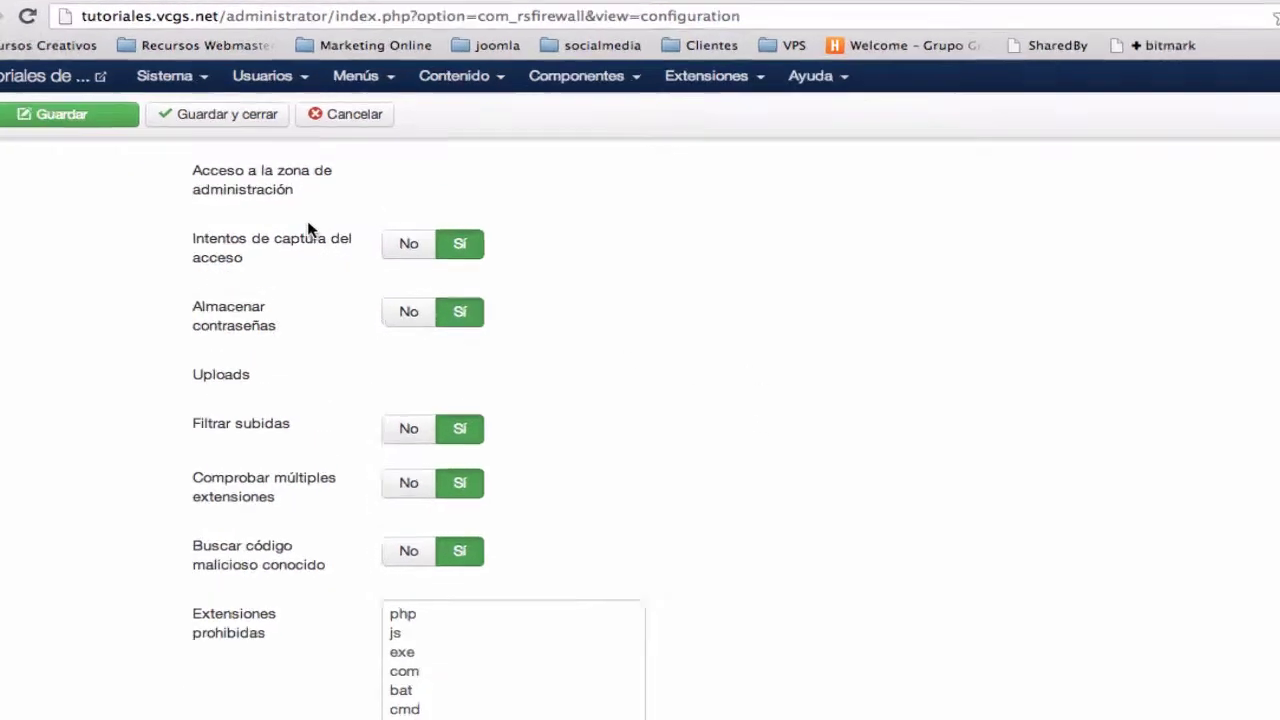
pyautogui.moveTo(286, 246)
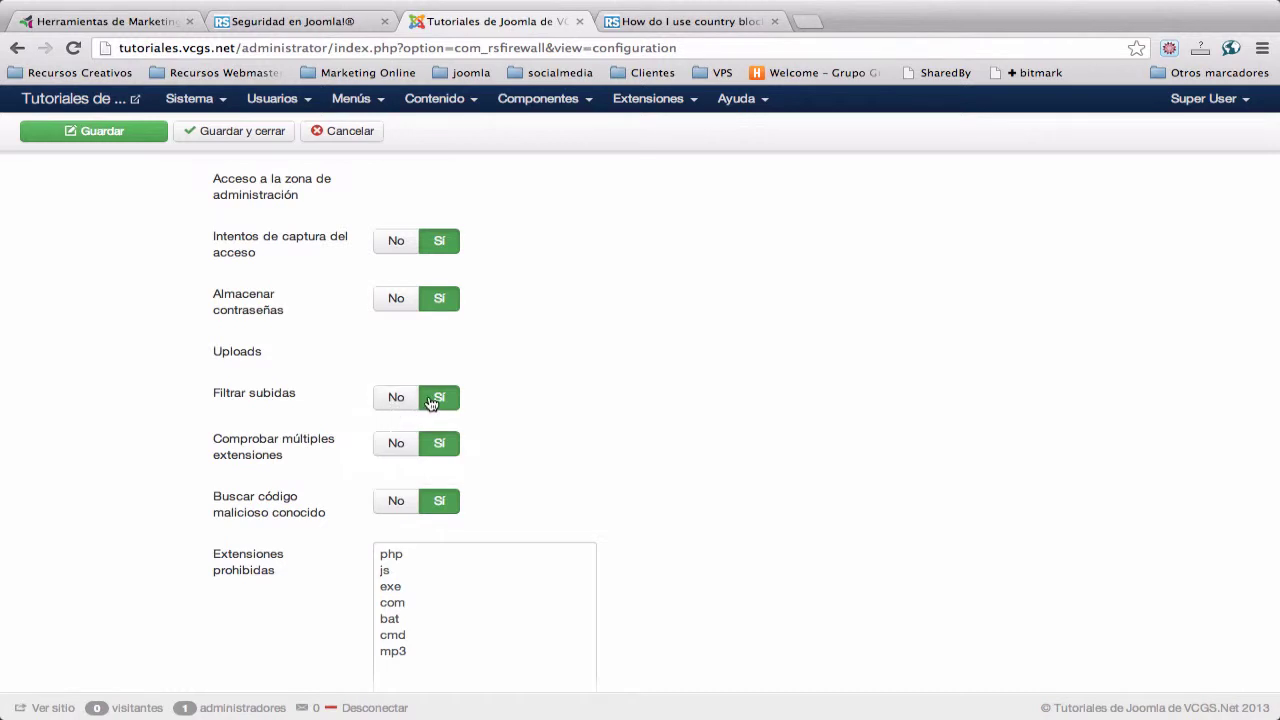
pyautogui.moveTo(313, 452)
pyautogui.scroll(-2, 629, 443)
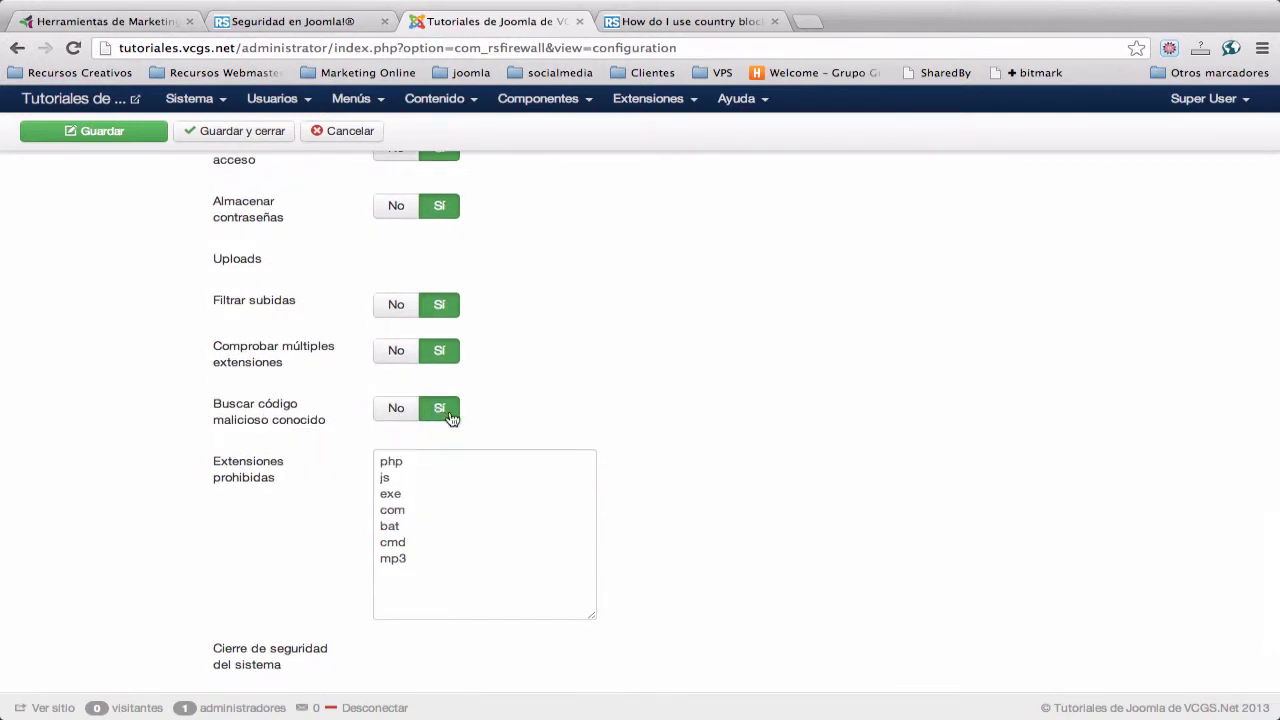
# Step: Add txt to the prohibited file extensions for uploads
pyautogui.scroll(-3, 608, 408)
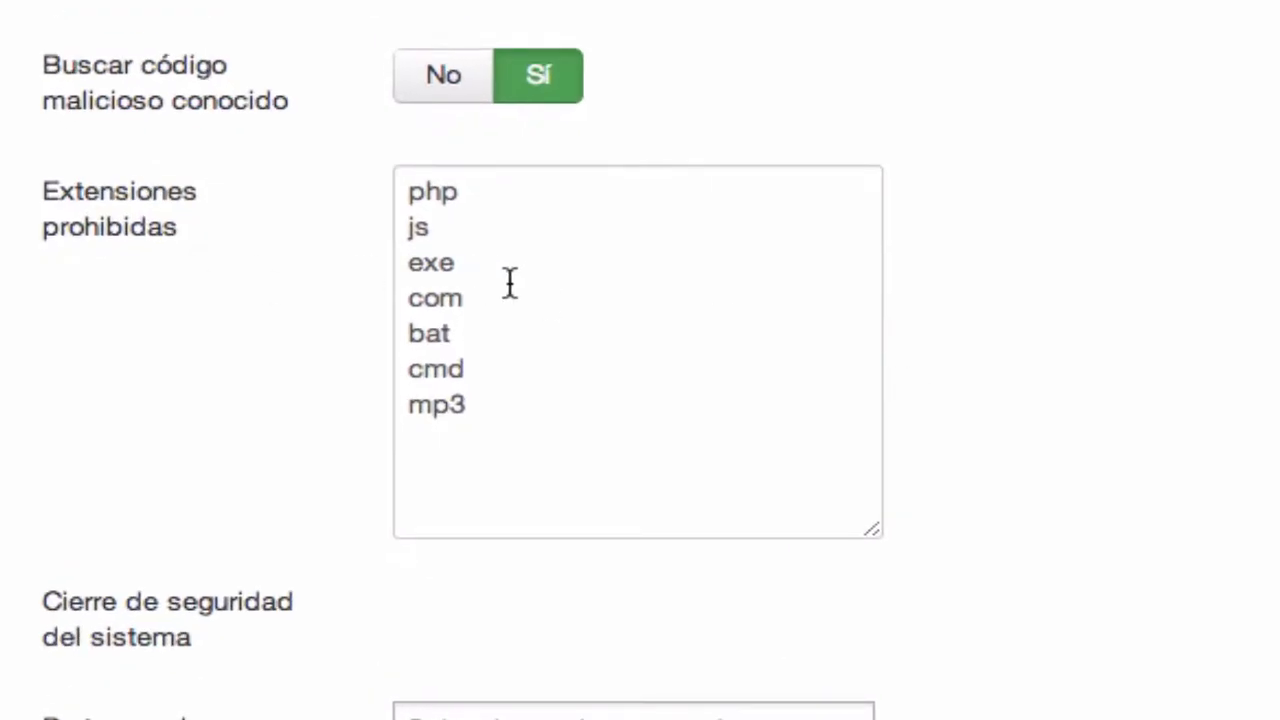
pyautogui.click(518, 410)
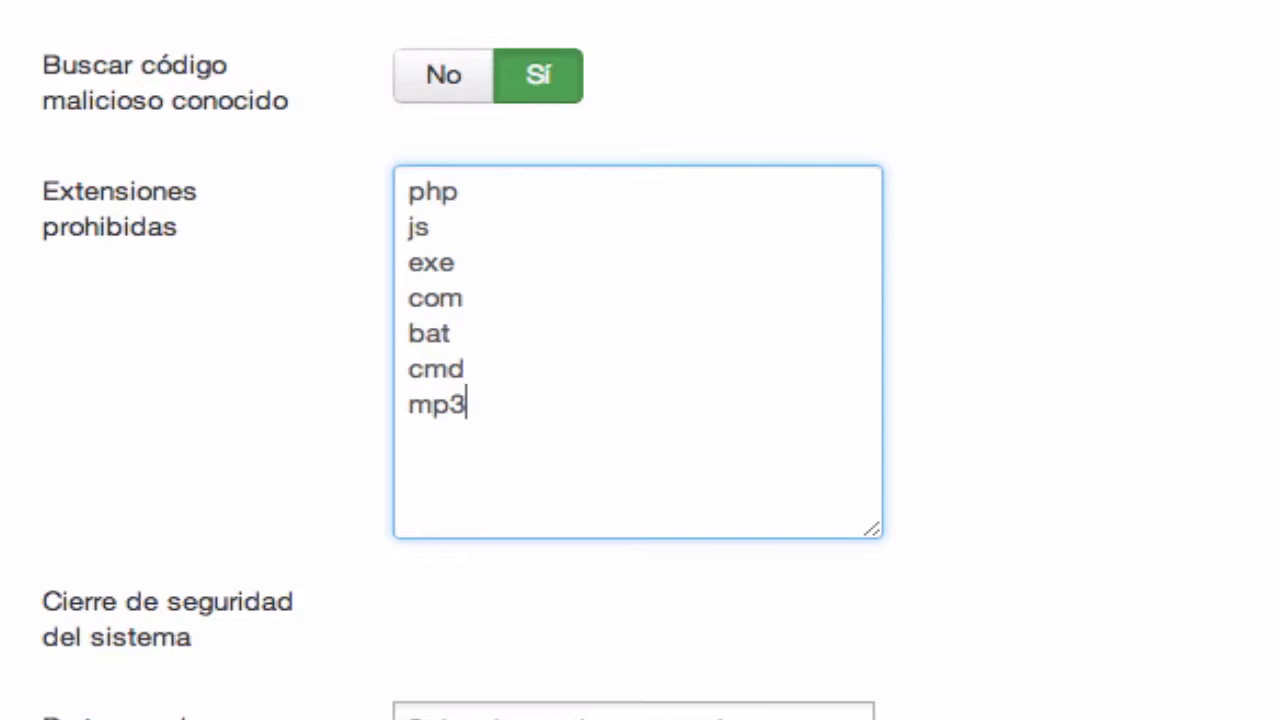
pyautogui.press('Return')
pyautogui.write('txt')
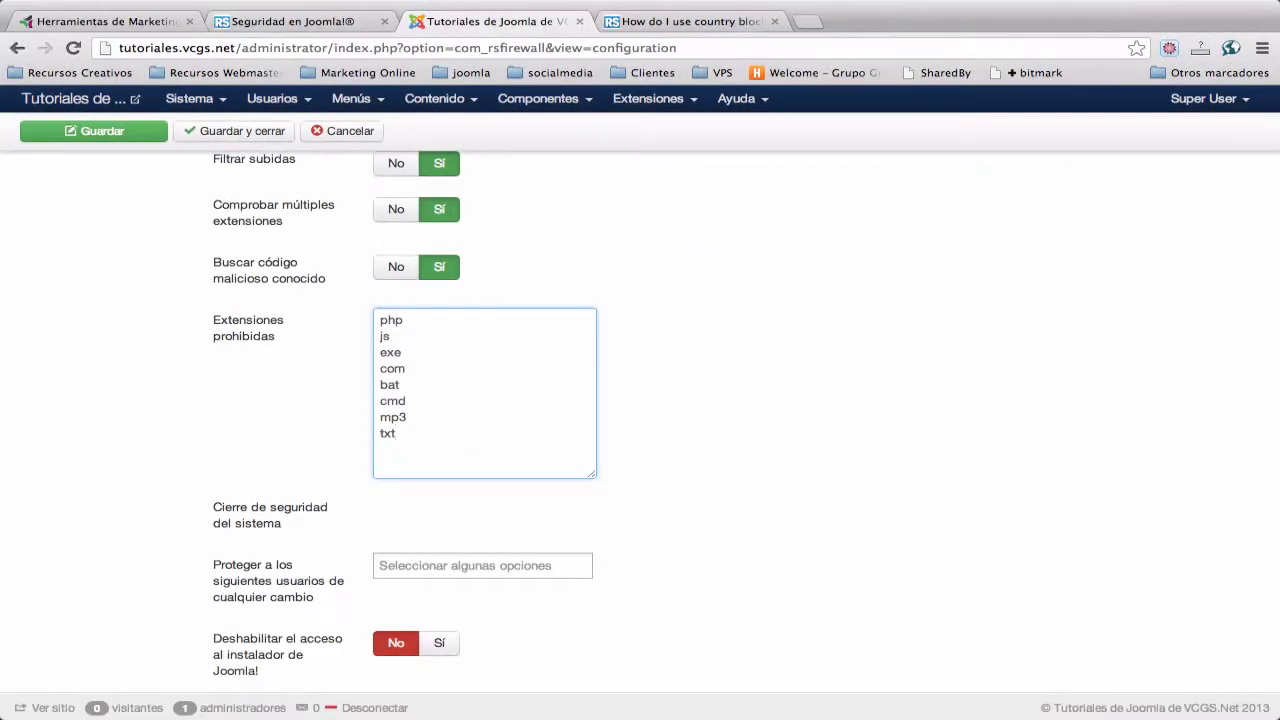
# Step: Disable the creation of new administrators and protect the user vcgs from any change in the system lockdown settings
pyautogui.scroll(-3, 797, 405)
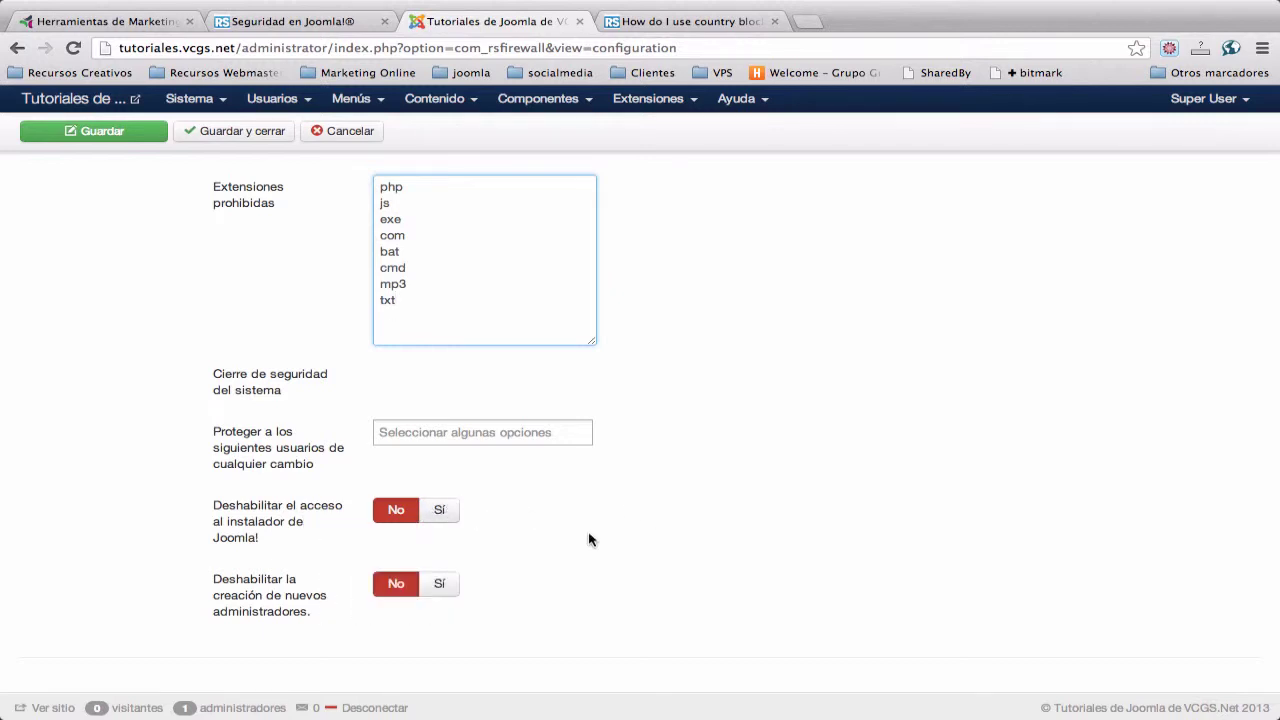
pyautogui.click(442, 588)
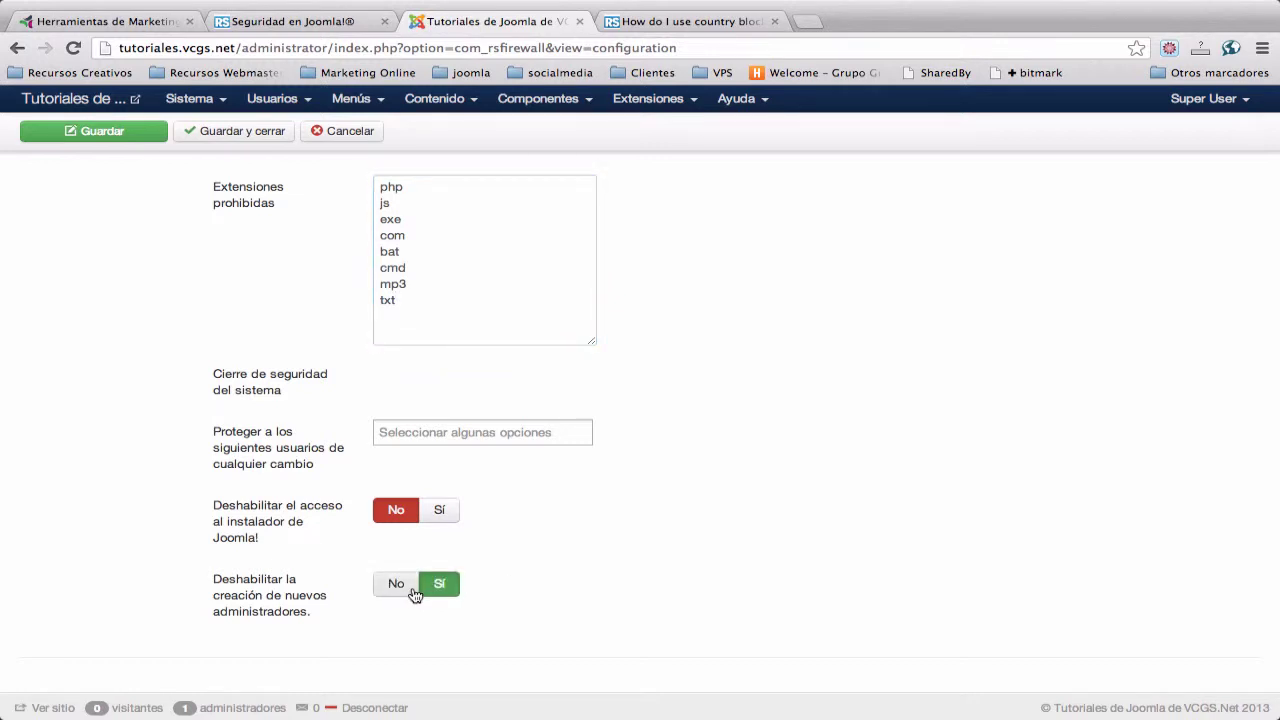
pyautogui.click(586, 434)
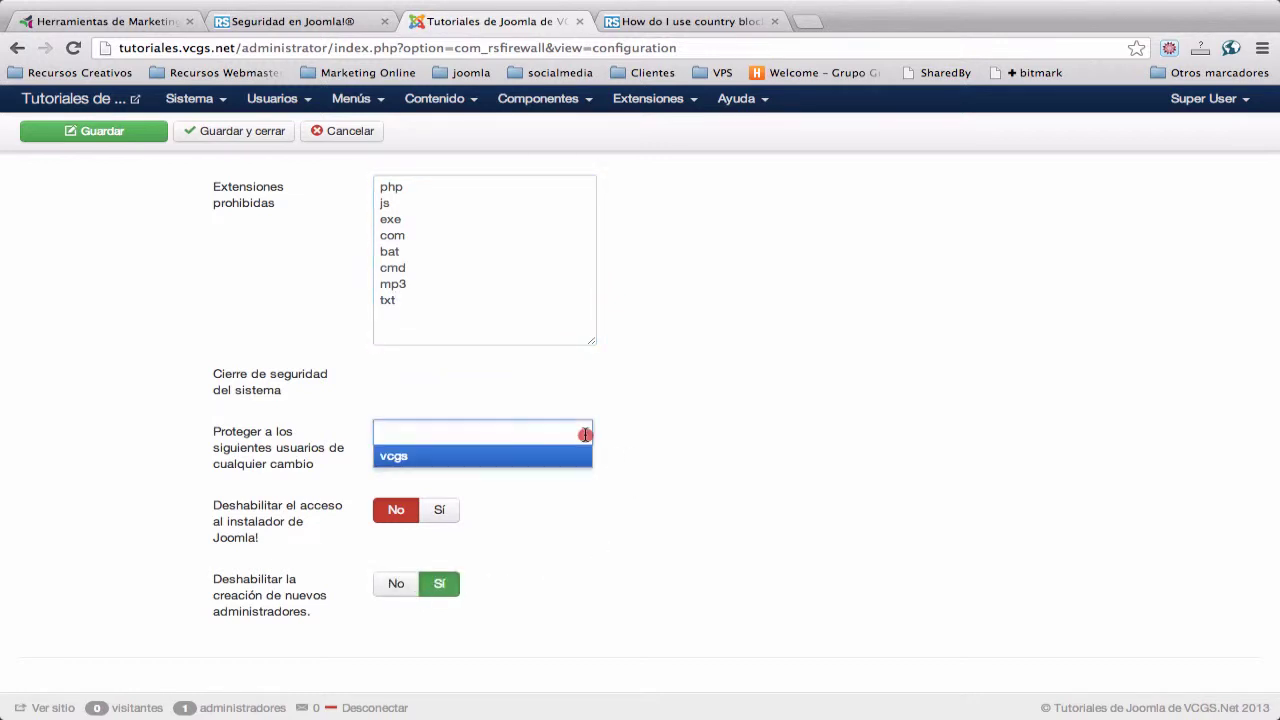
pyautogui.click(410, 461)
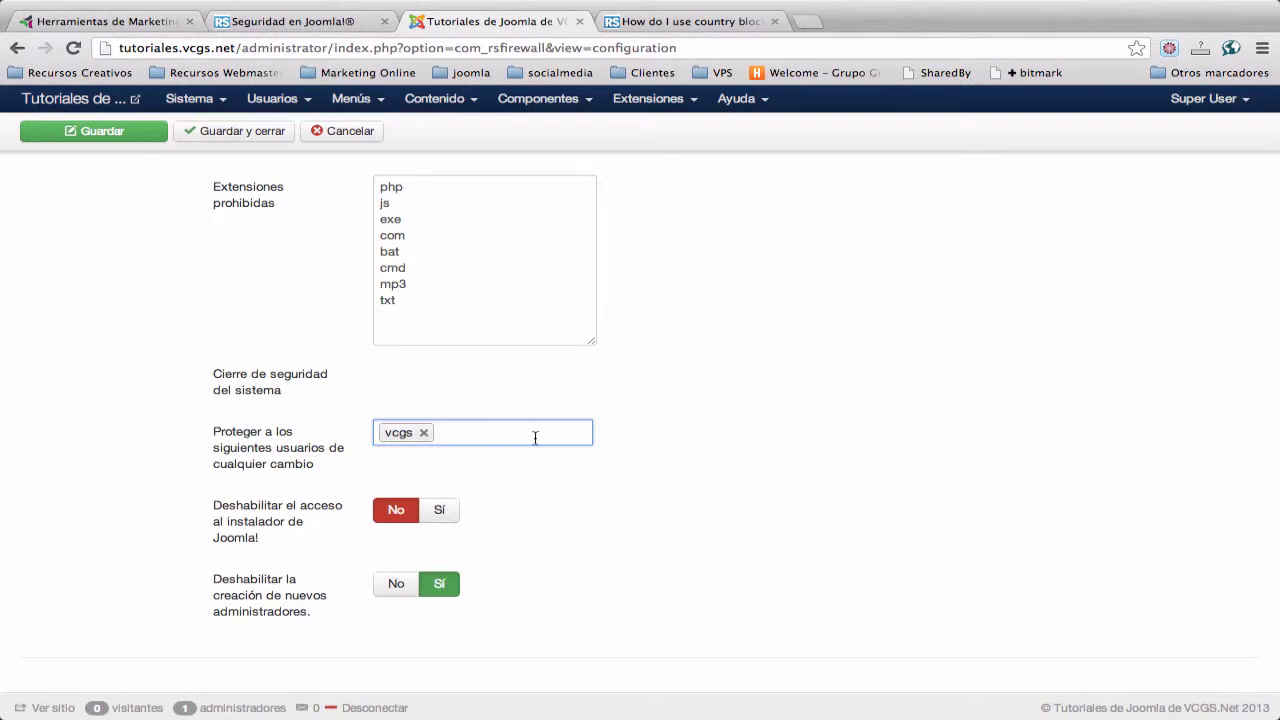
# Step: Save the firewall configuration
pyautogui.scroll(-2, 738, 472)
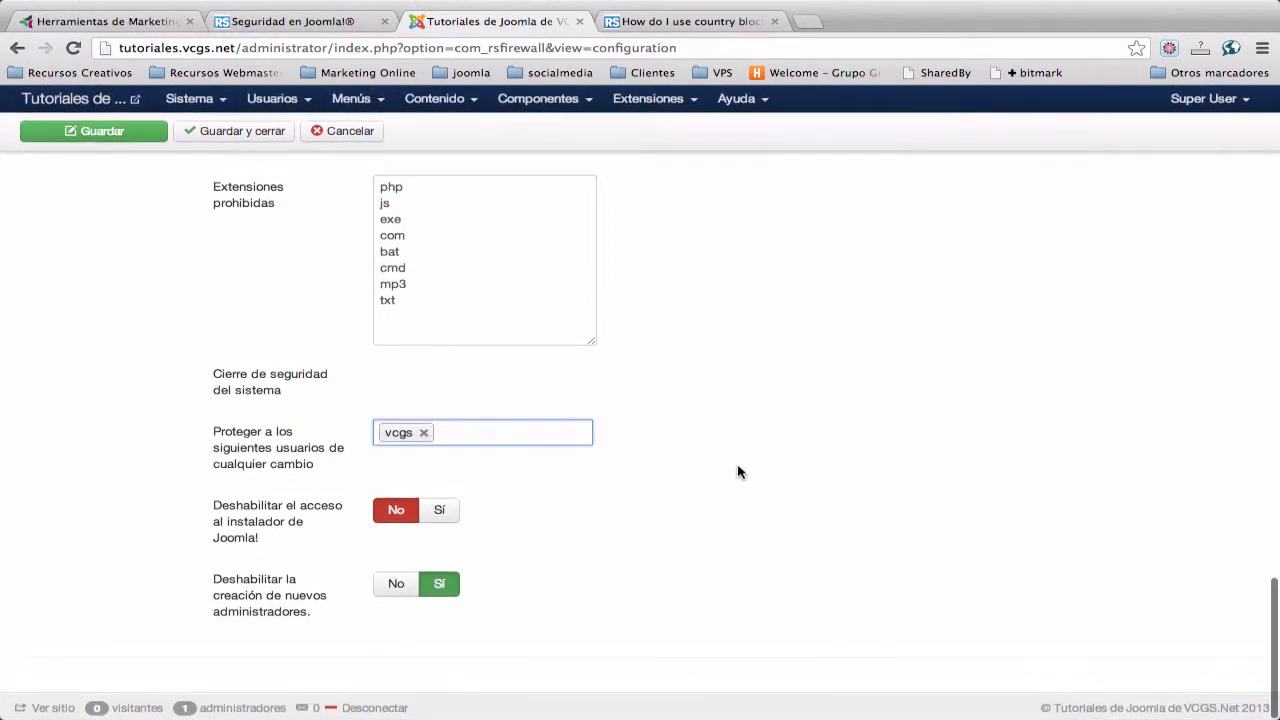
pyautogui.scroll(15, 738, 472)
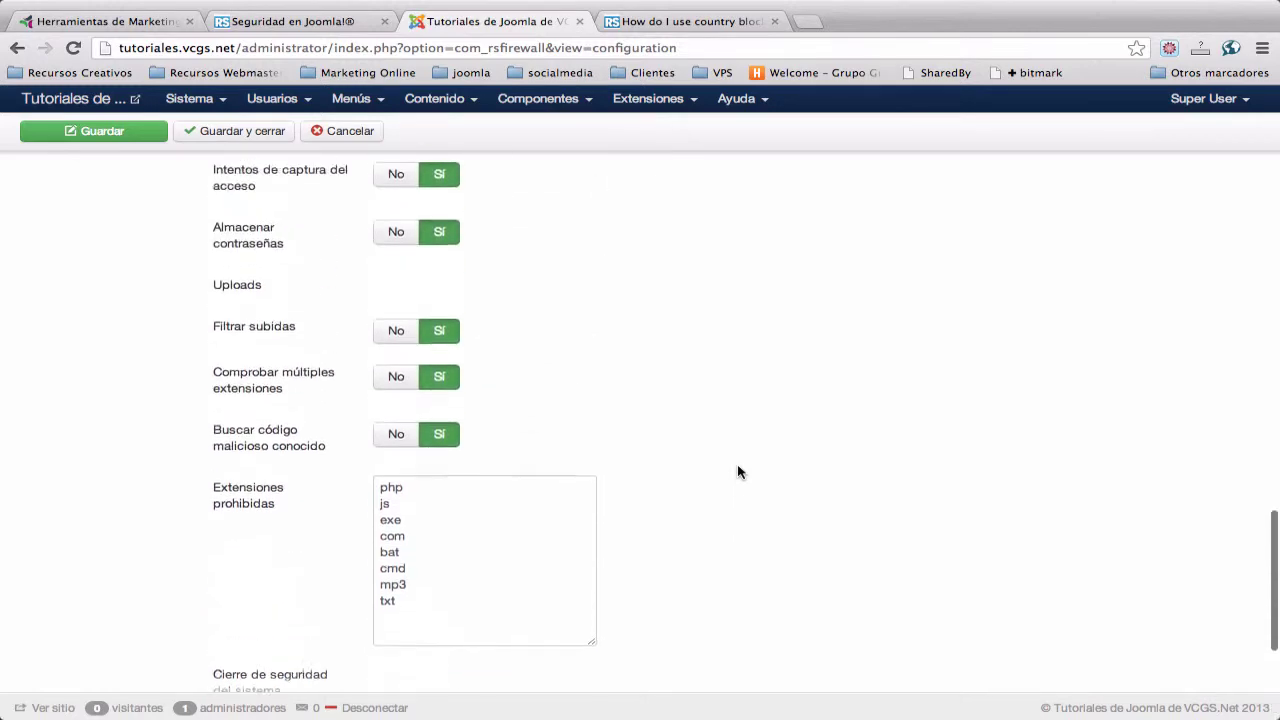
pyautogui.scroll(10, 738, 472)
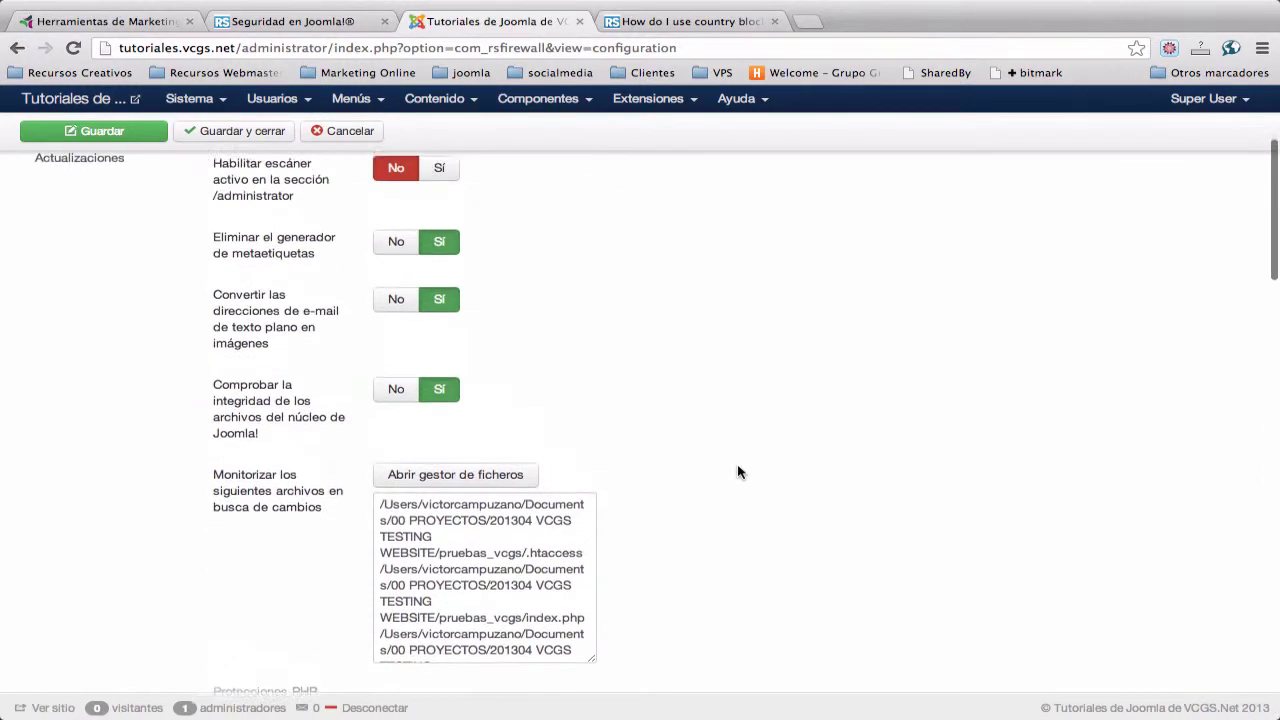
pyautogui.click(104, 133)
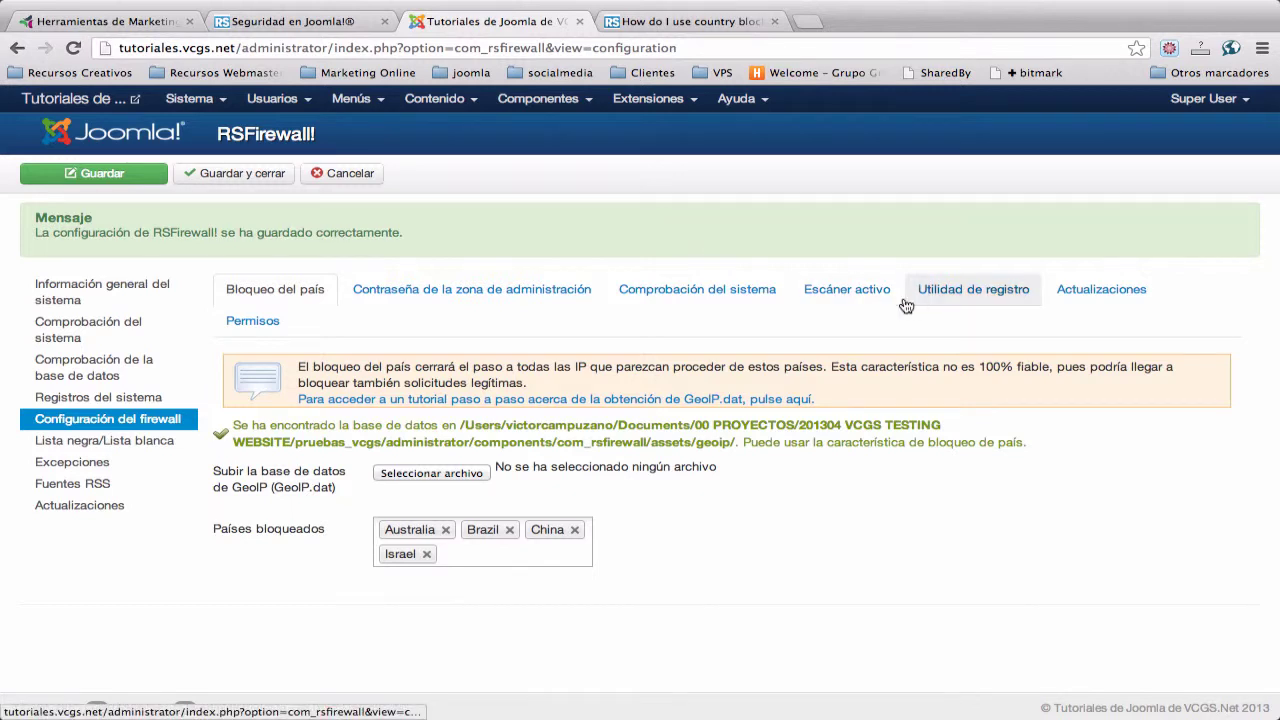
# Step: Look over the blacklist/whitelist and the exceptions list, and return to the system overview
pyautogui.click(134, 443)
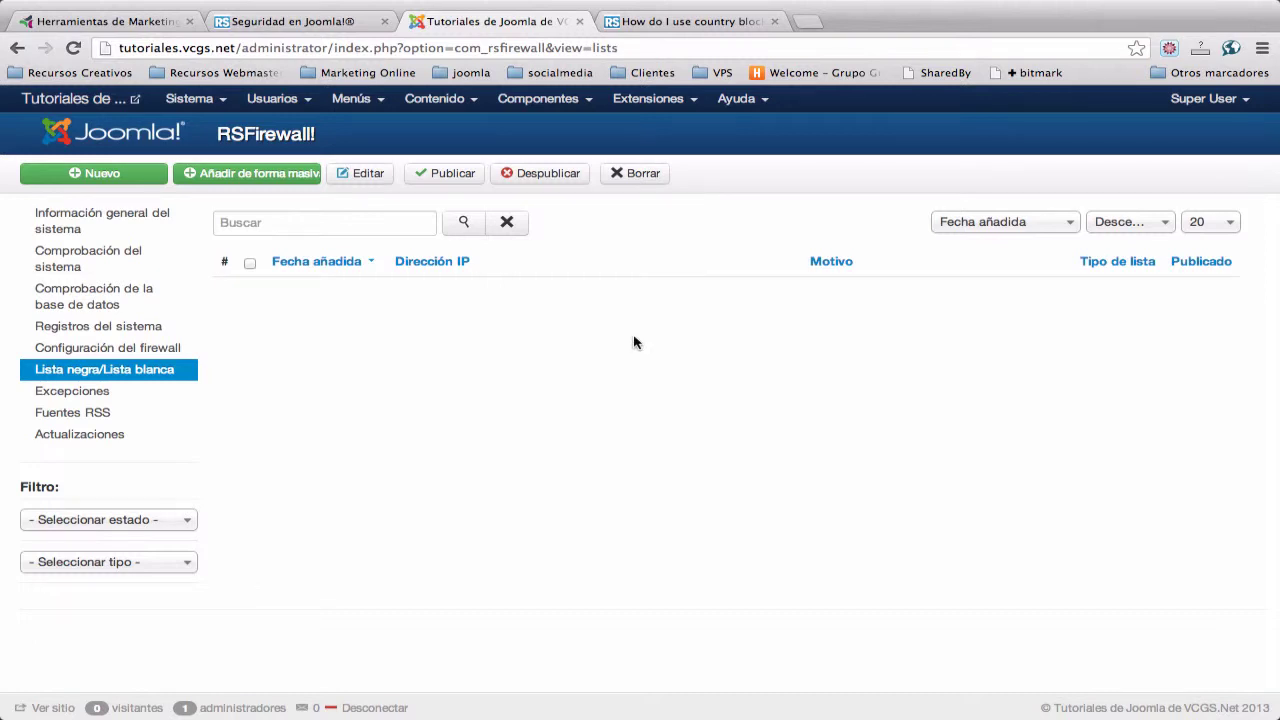
pyautogui.click(72, 394)
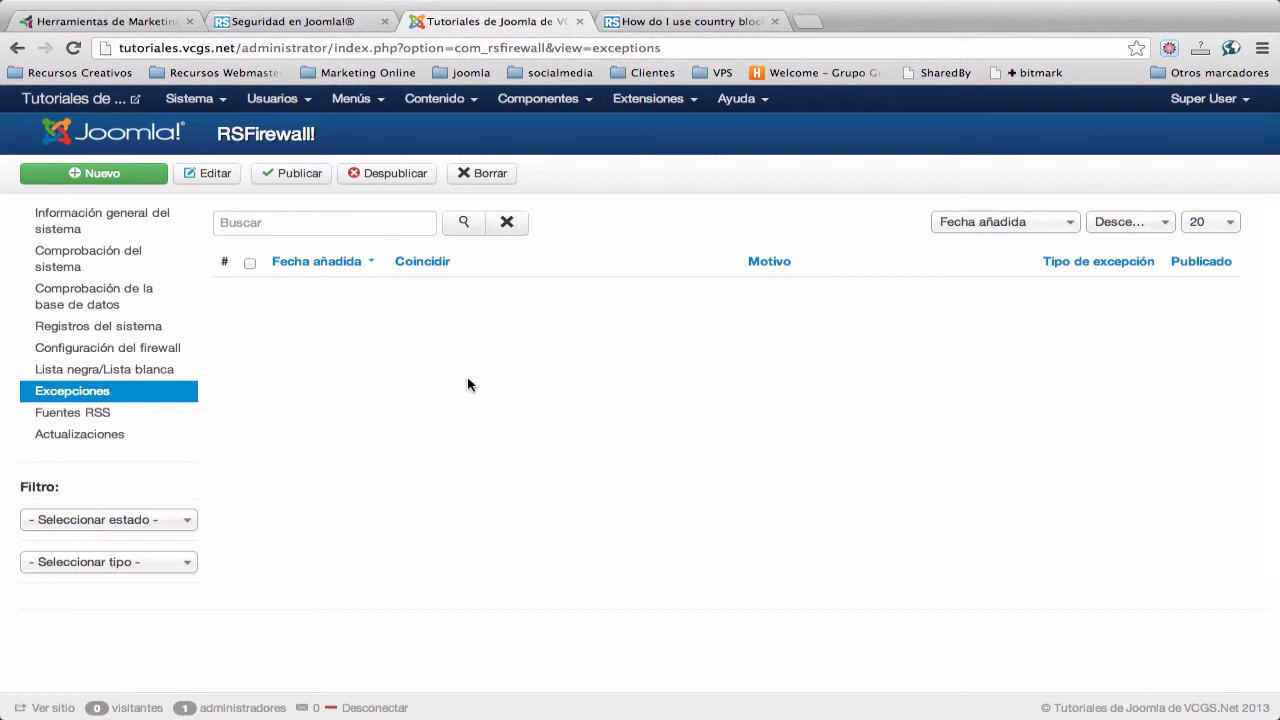
pyautogui.click(95, 435)
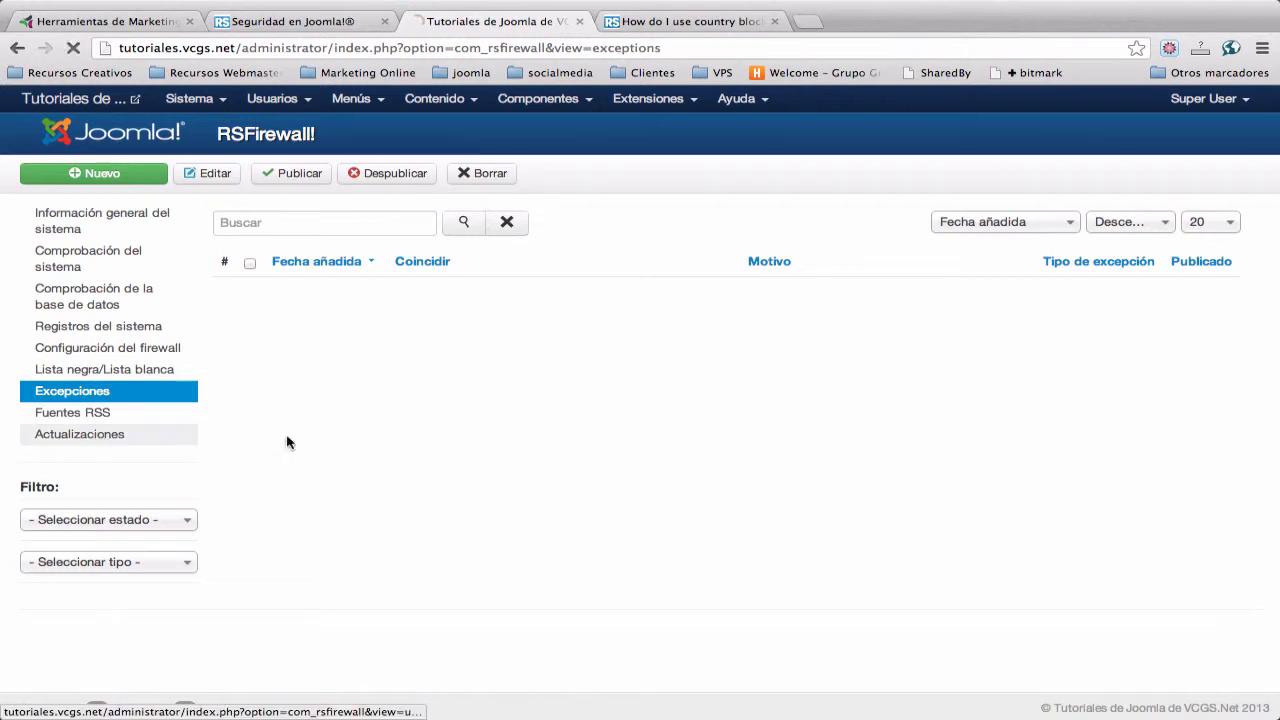
pyautogui.click(114, 241)
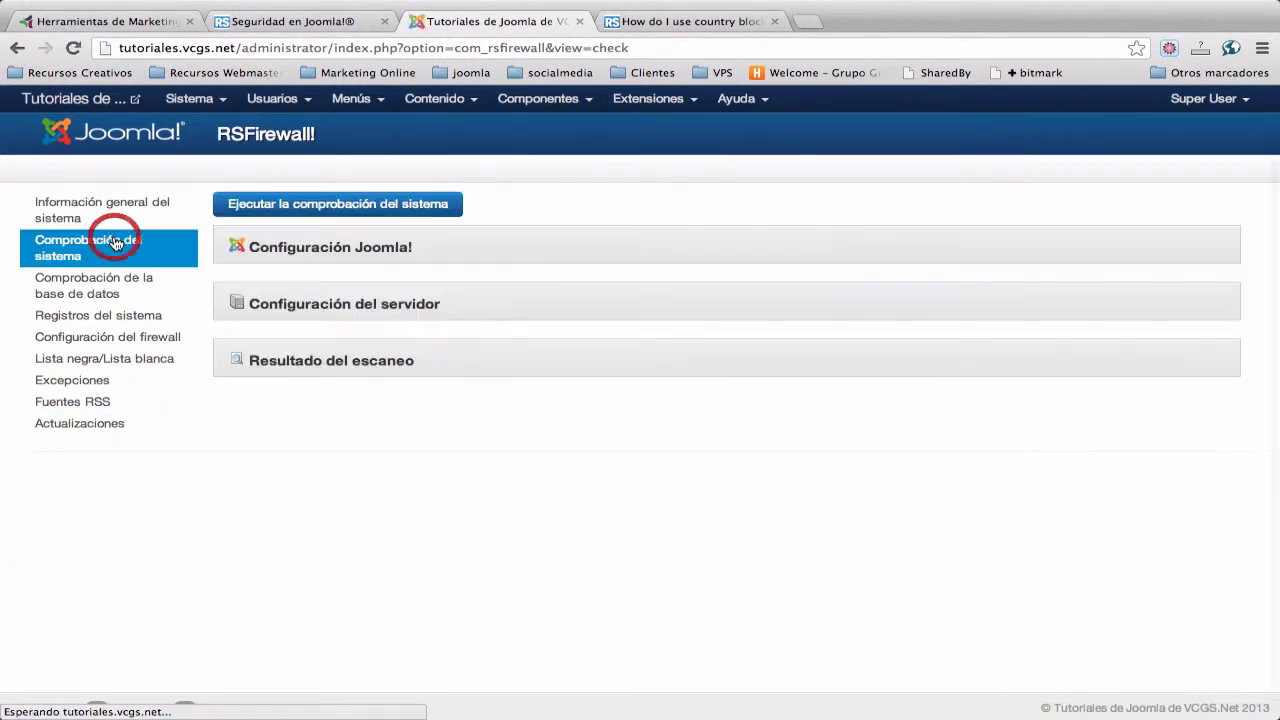
pyautogui.click(115, 207)
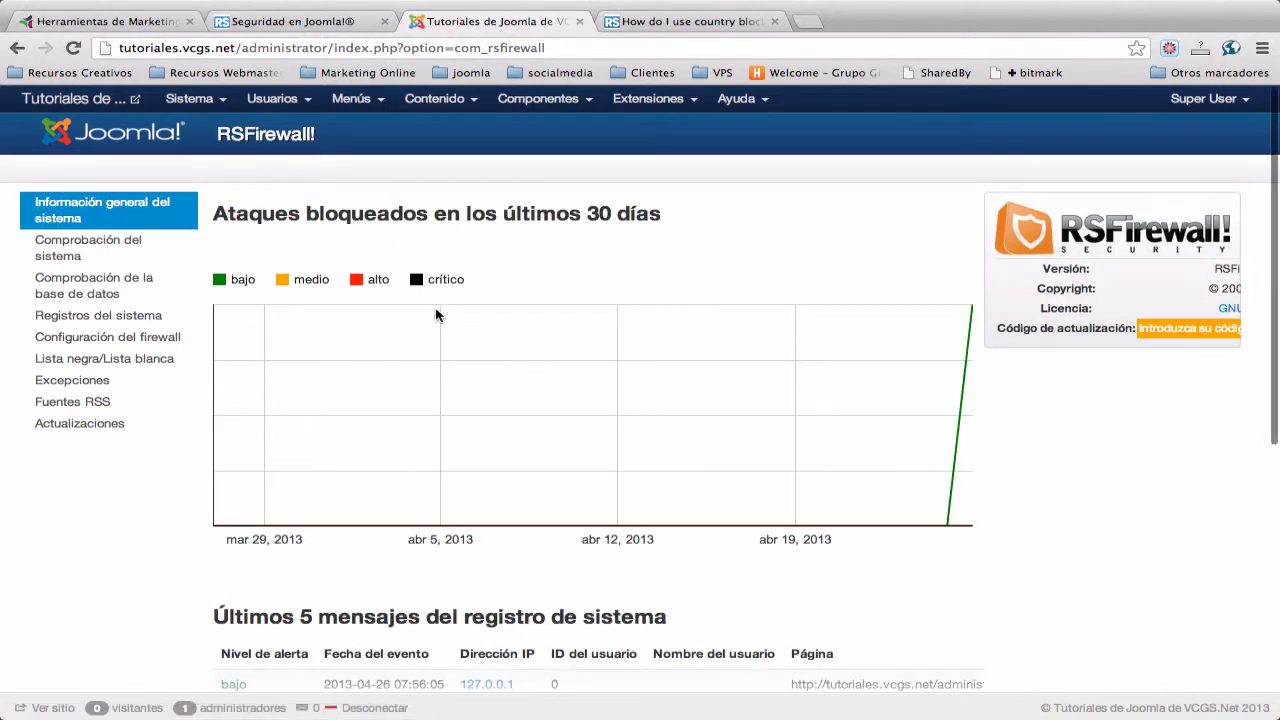
# Step: Open the update code field in the firewall configuration and view the updates page
pyautogui.click(109, 343)
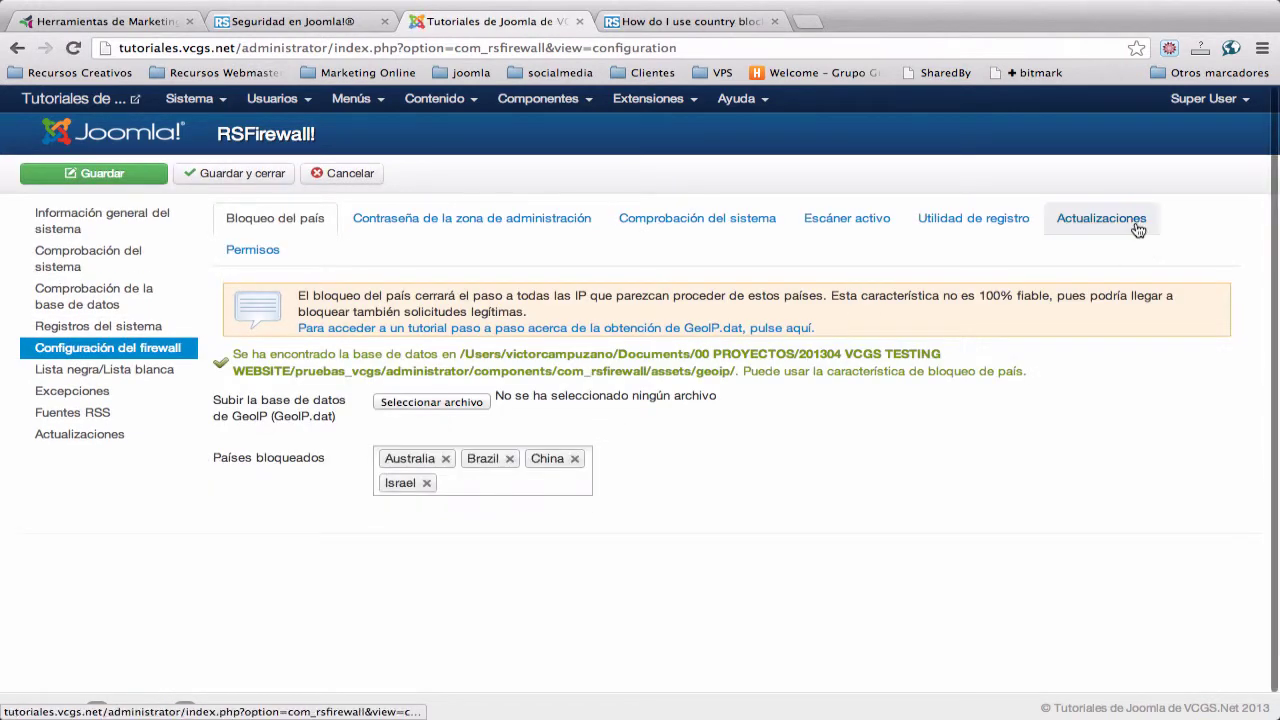
pyautogui.click(1137, 229)
pyautogui.click(421, 296)
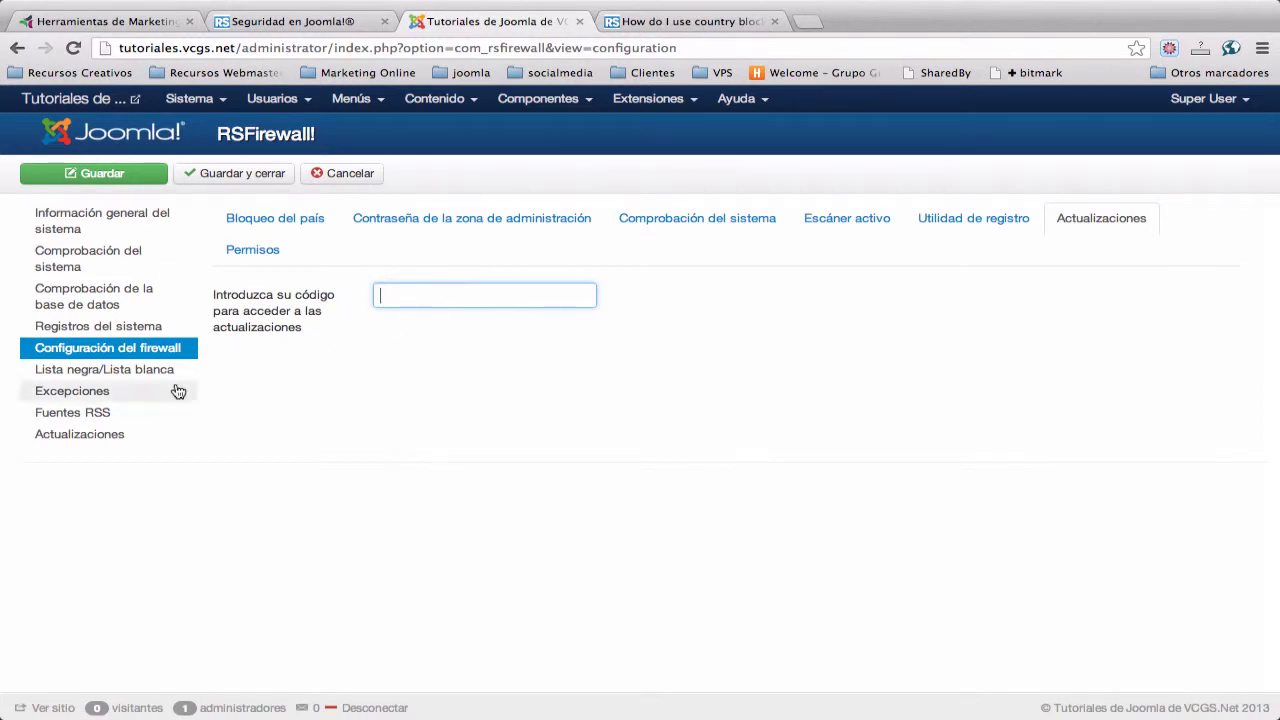
pyautogui.click(65, 437)
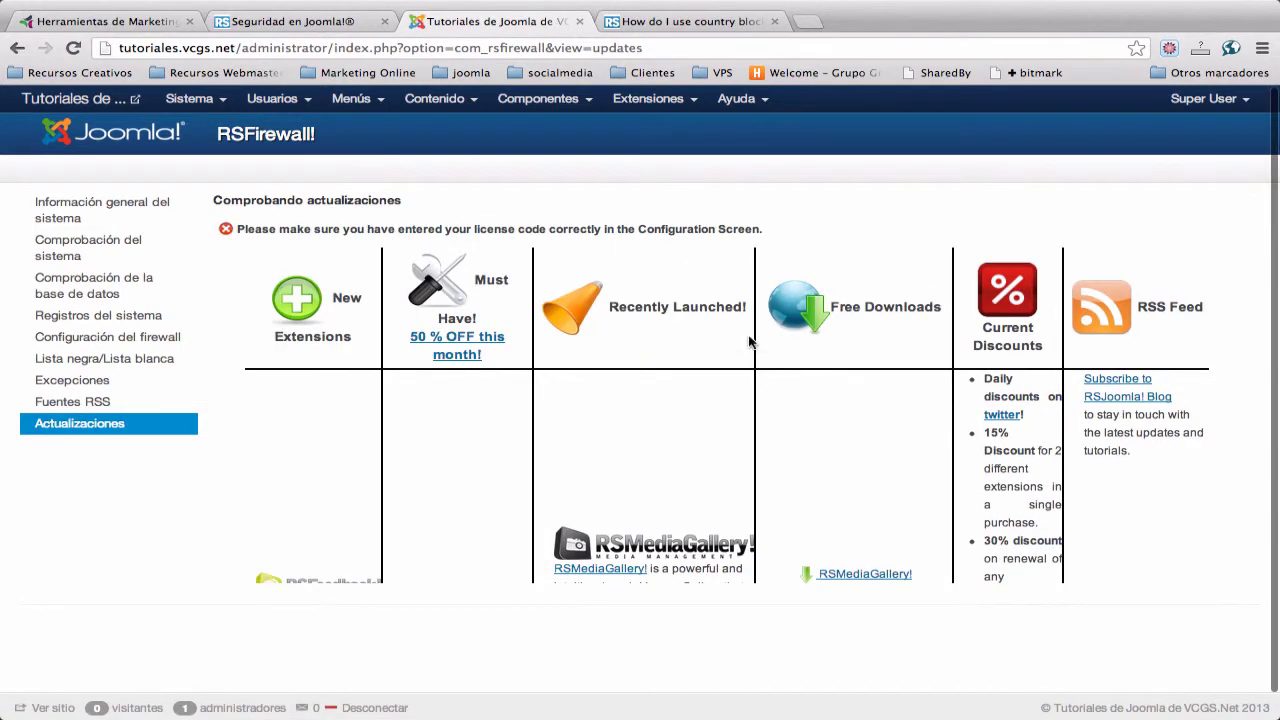
# Step: Review the system overview with its blocked attacks chart, latest system log messages and Joomla! security news feed
pyautogui.click(122, 209)
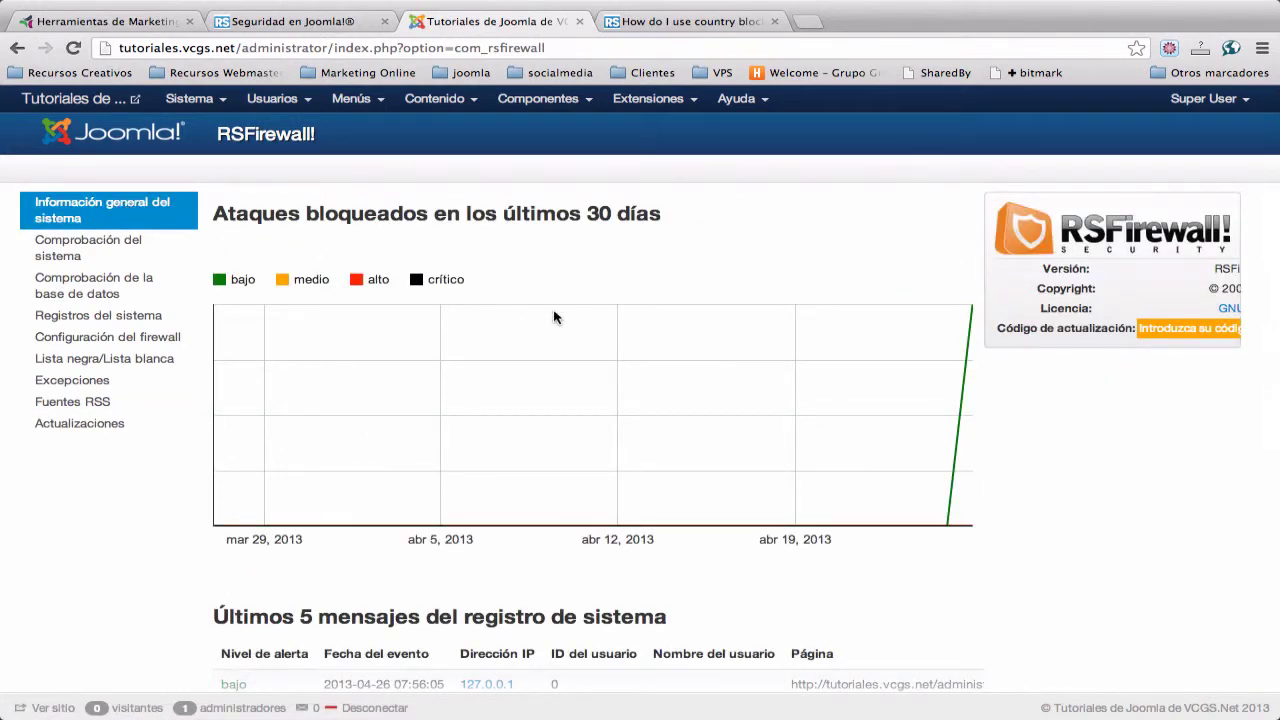
pyautogui.scroll(-5, 565, 317)
pyautogui.scroll(-3, 565, 317)
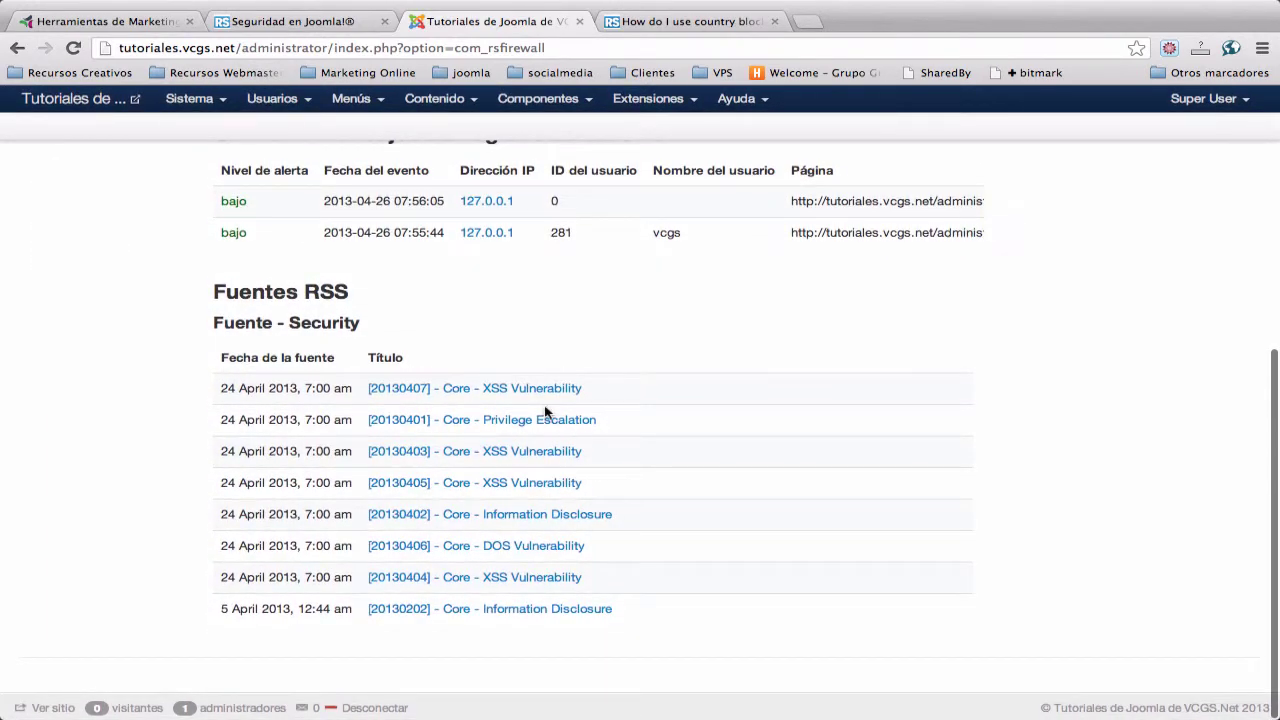
pyautogui.scroll(1, 408, 485)
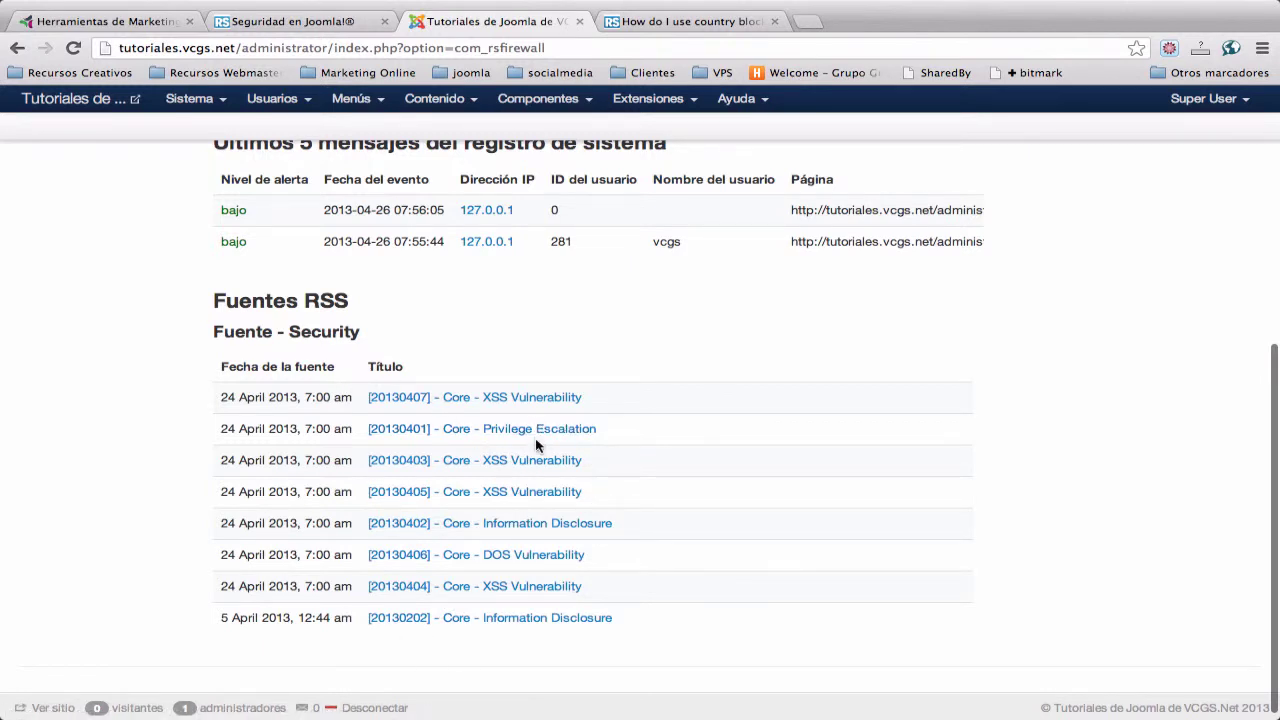
pyautogui.scroll(2, 537, 447)
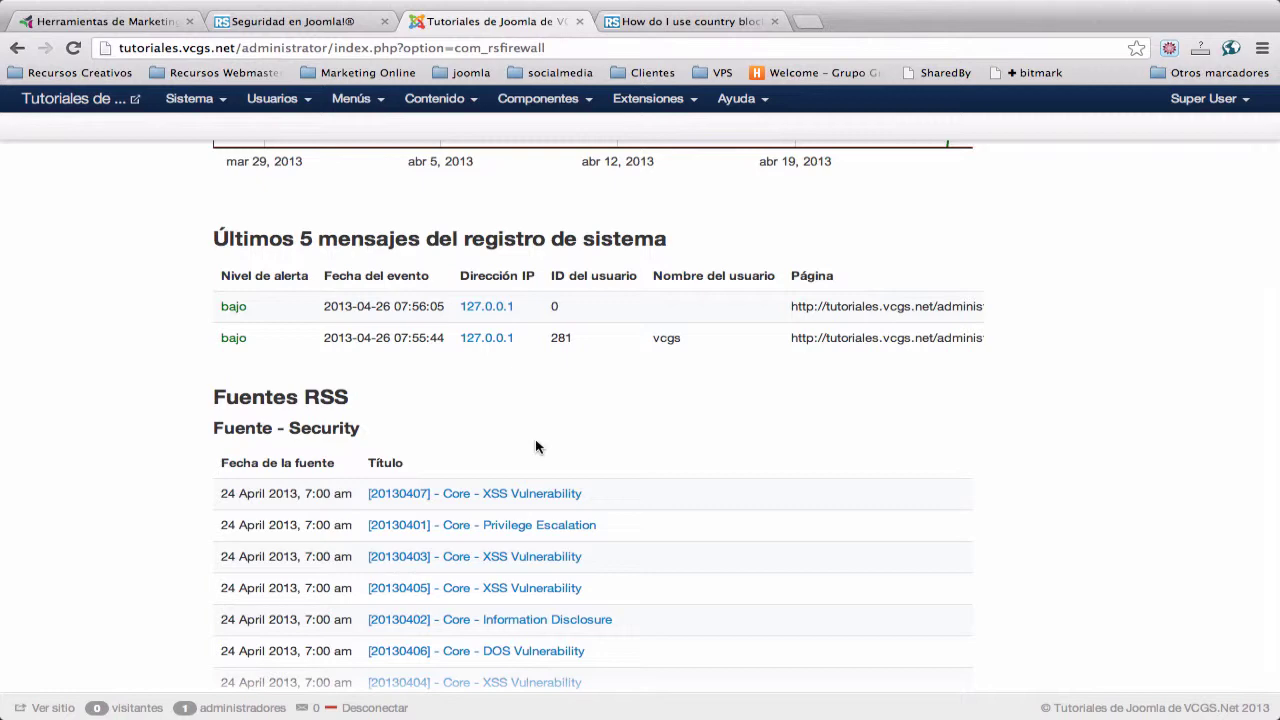
pyautogui.scroll(6, 536, 447)
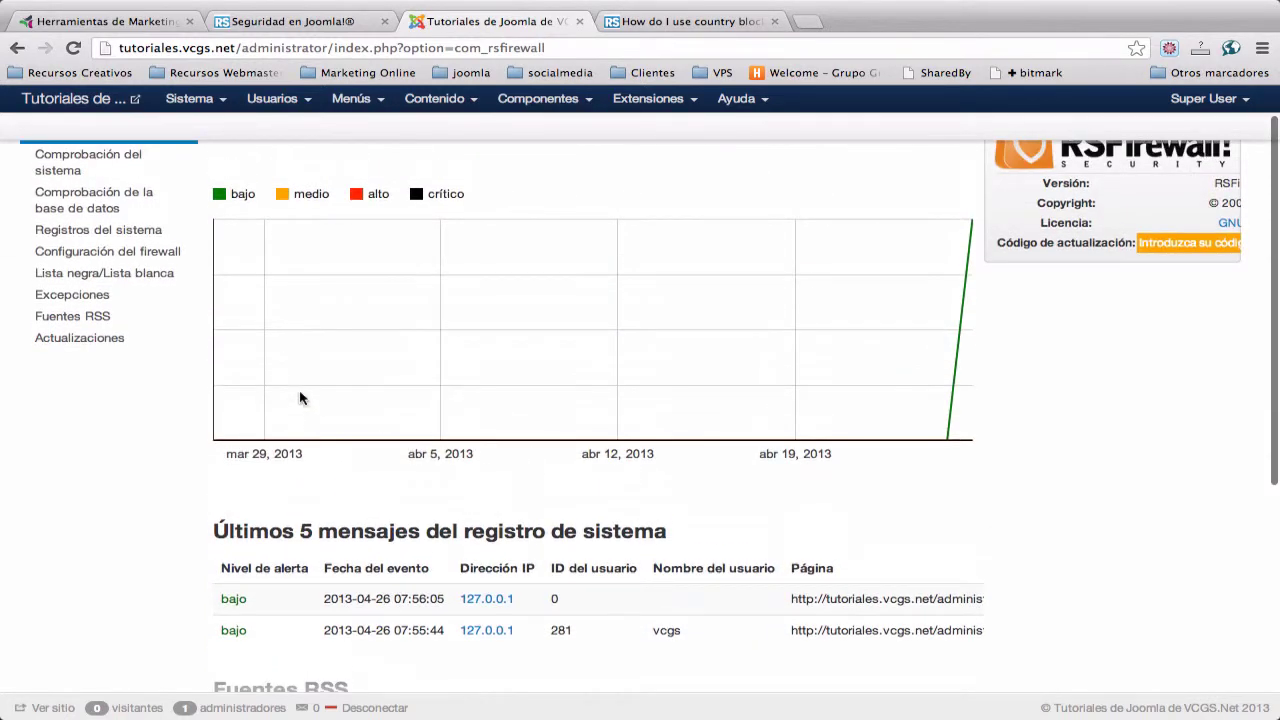
# Step: View the list of configured RSS feeds and return to the system overview
pyautogui.click(108, 326)
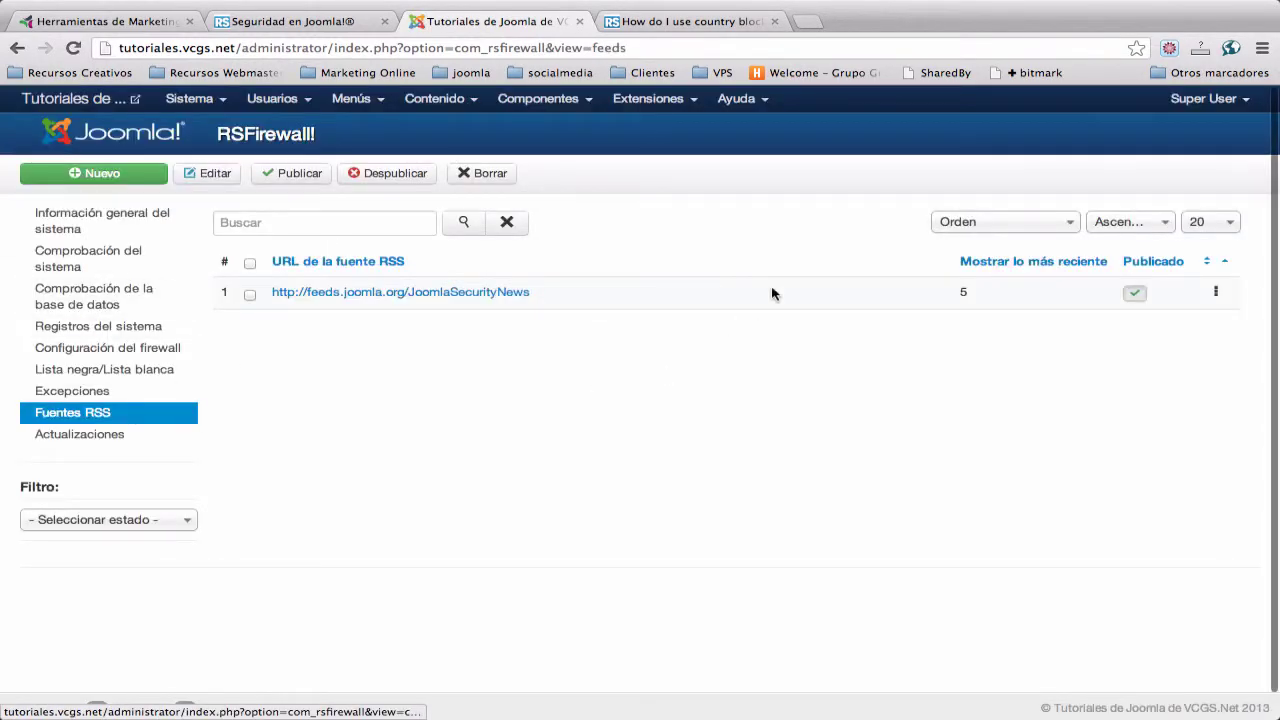
pyautogui.scroll(1, 750, 323)
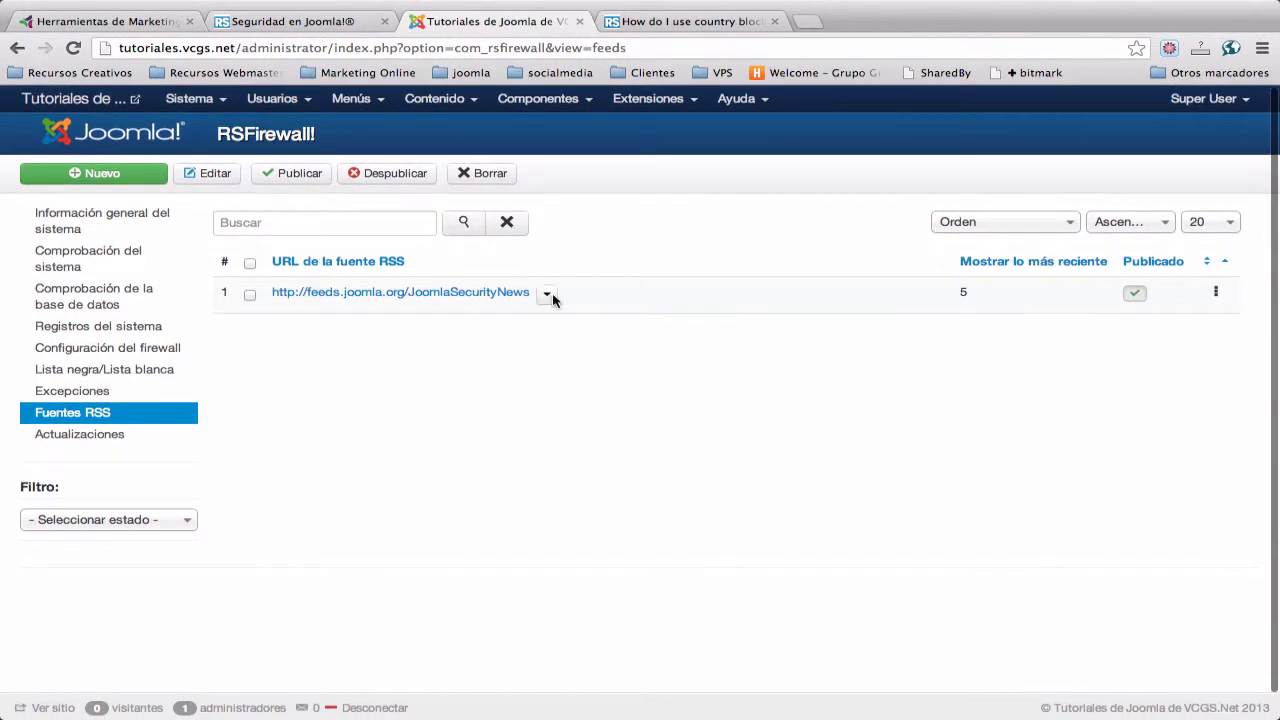
pyautogui.click(102, 221)
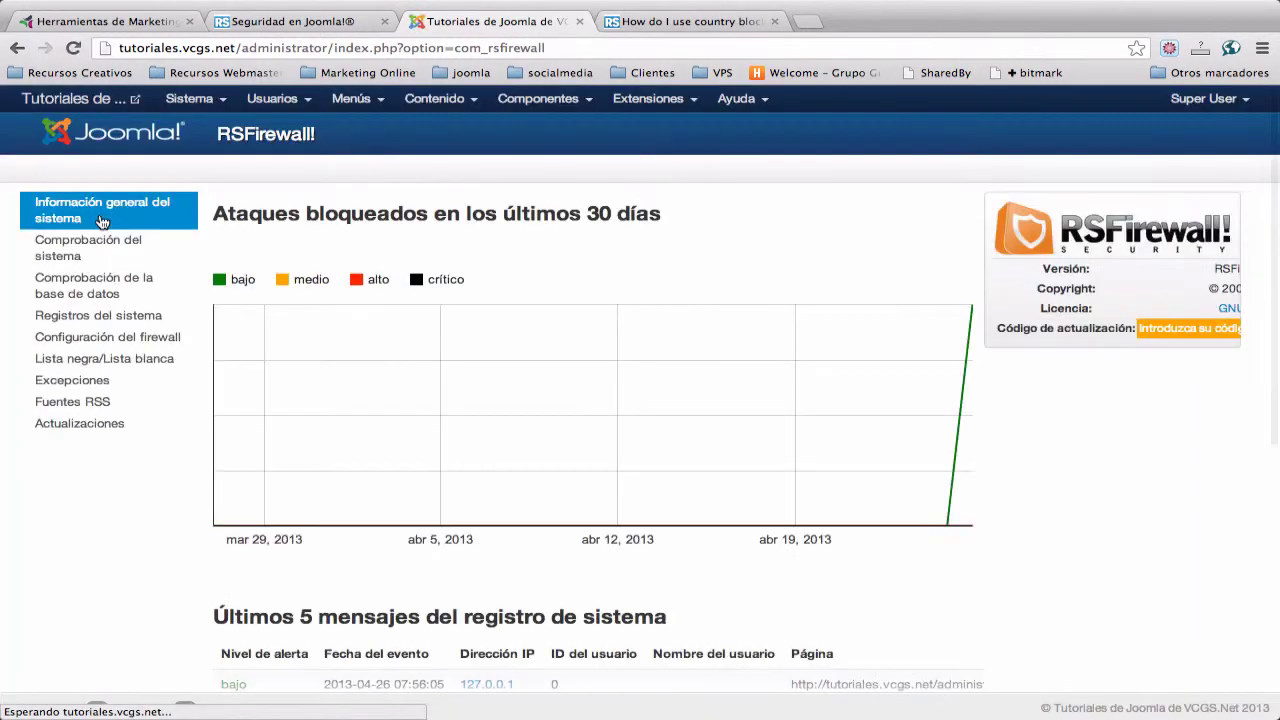